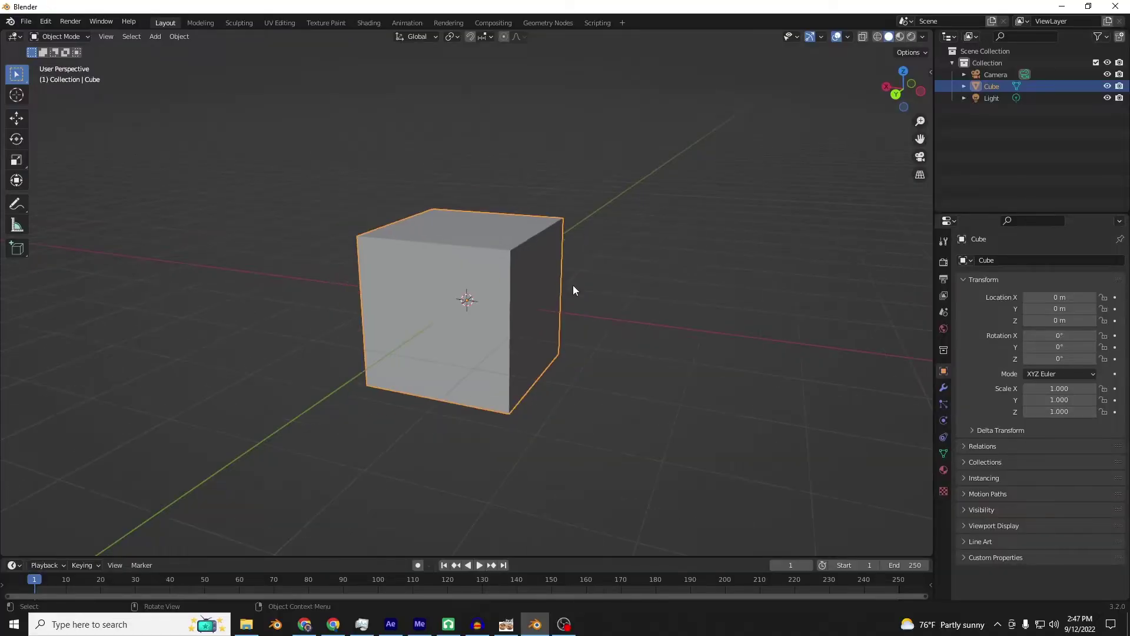
Move the default cube 1 m up along Z so its base rests on the grid.
key(g)
key(z)
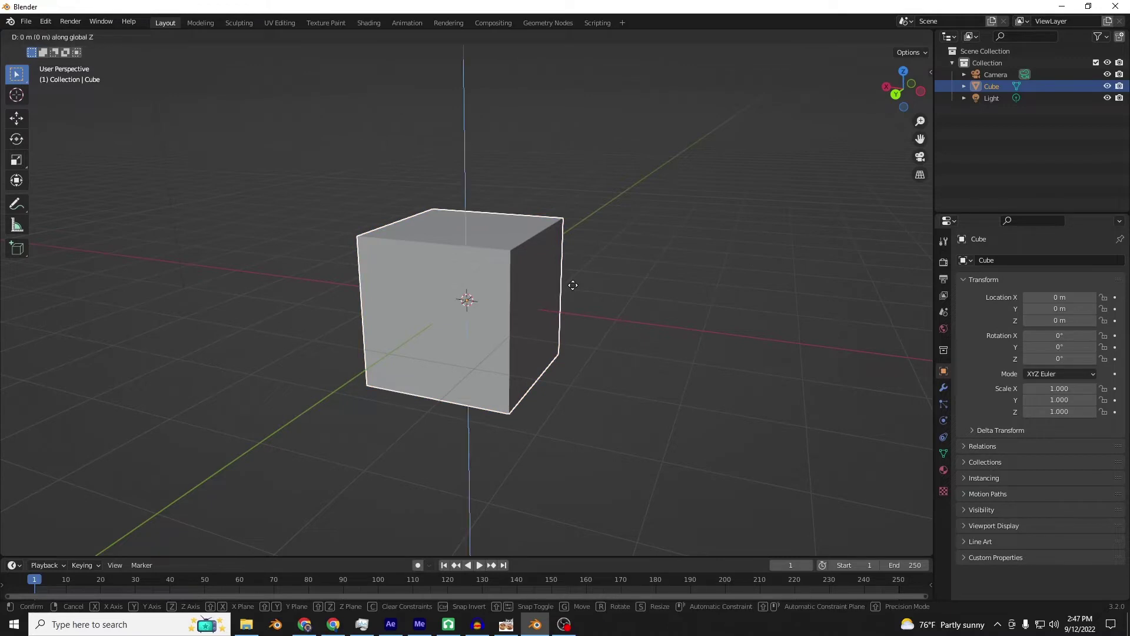
key(1)
key(Return)
scroll(575, 285, down, 3)
middle_drag(575, 285, 40, 160)
Add a mesh plane to the scene.
click(155, 36)
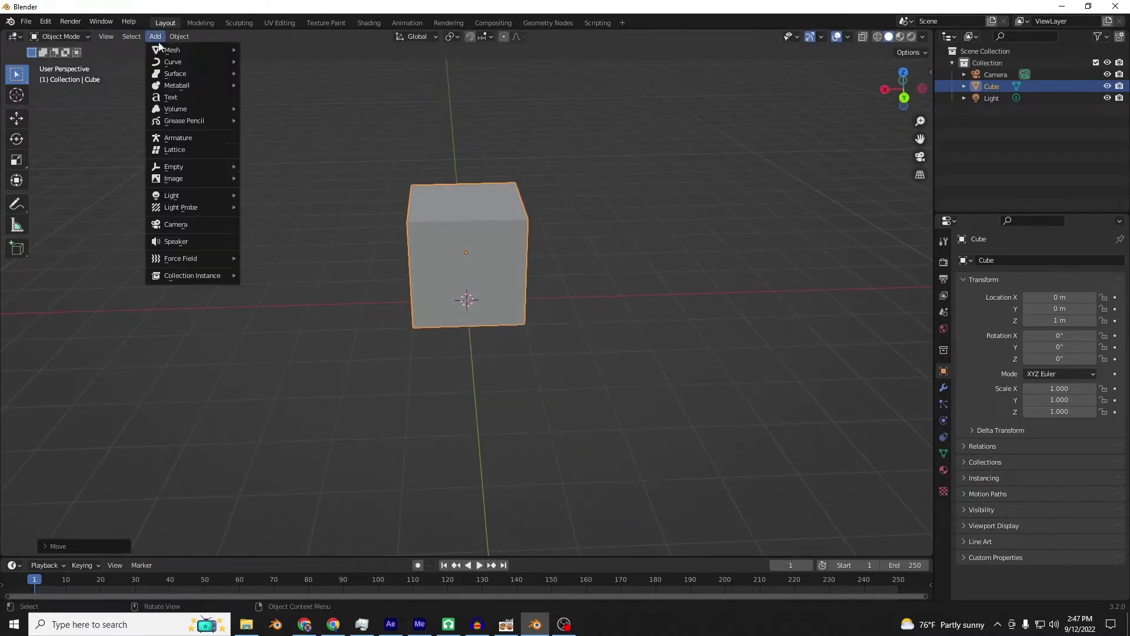
mouse_move(177, 47)
click(295, 46)
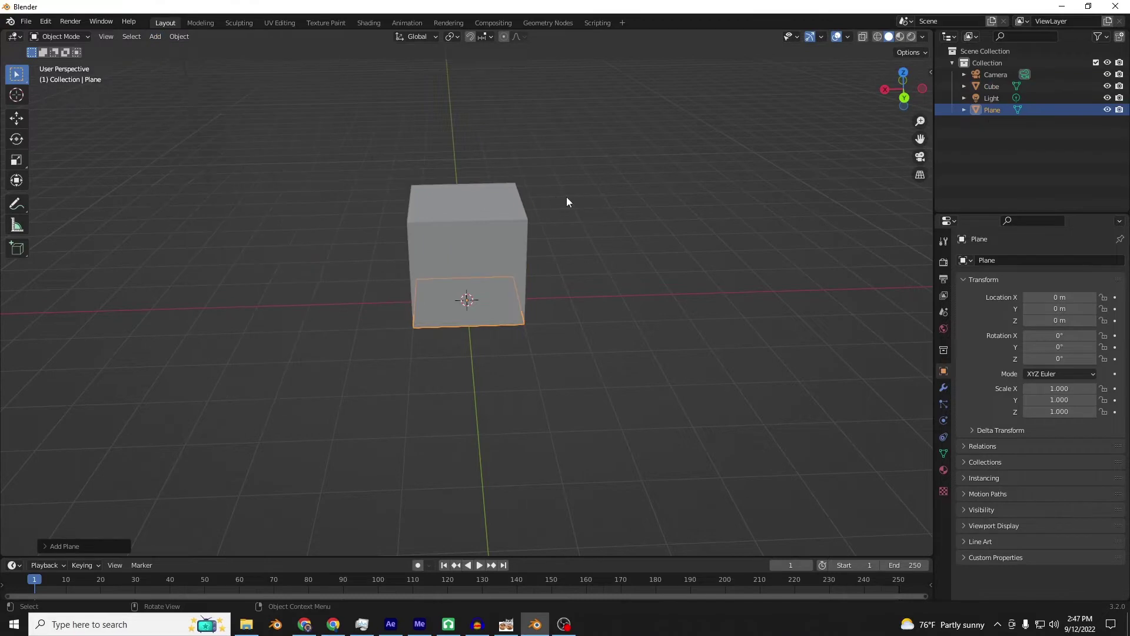
Scale the plane by 5 twice to 25 times its size, then reselect the cube.
key(s)
key(5)
key(Return)
middle_drag(572, 223, 564, 248)
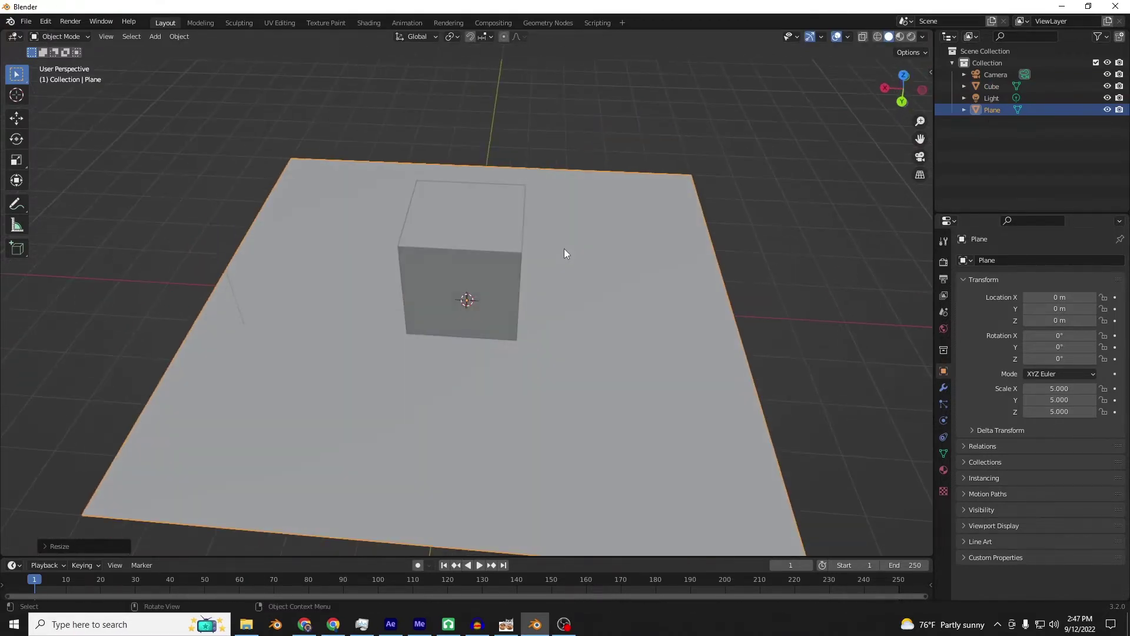
key(s)
key(5)
key(Return)
scroll(563, 249, down, 5)
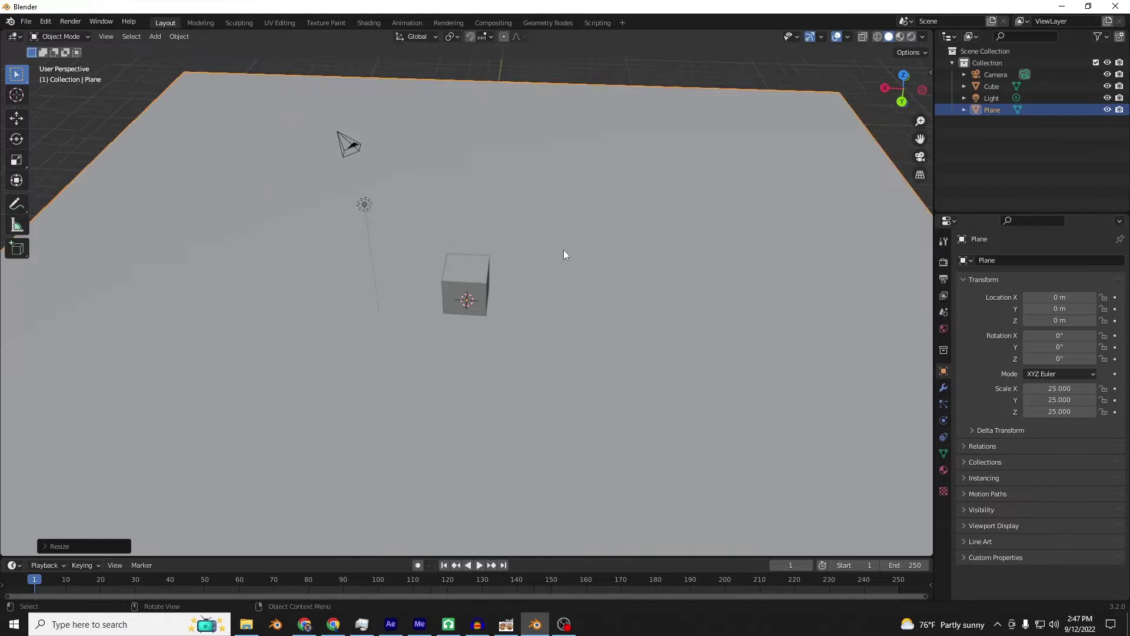
scroll(805, 235, down, 1)
middle_drag(404, 295, 524, 392)
scroll(501, 288, up, 3)
click(469, 273)
scroll(491, 278, up, 7)
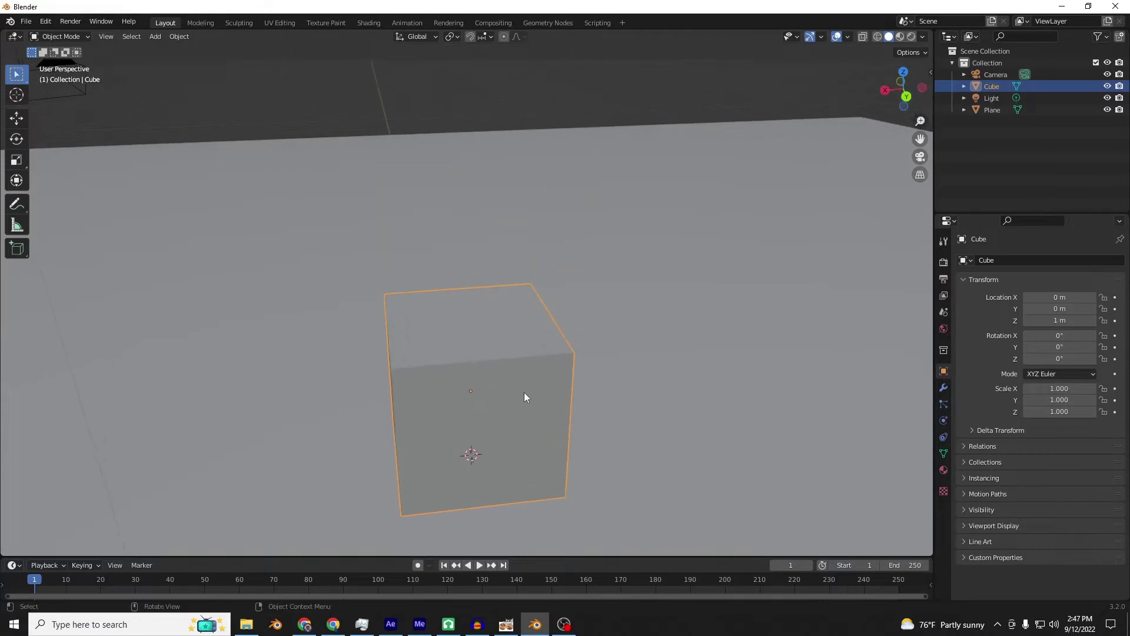
Give the cube an Active rigid body with 1 kg mass and Convex Hull collision.
click(944, 421)
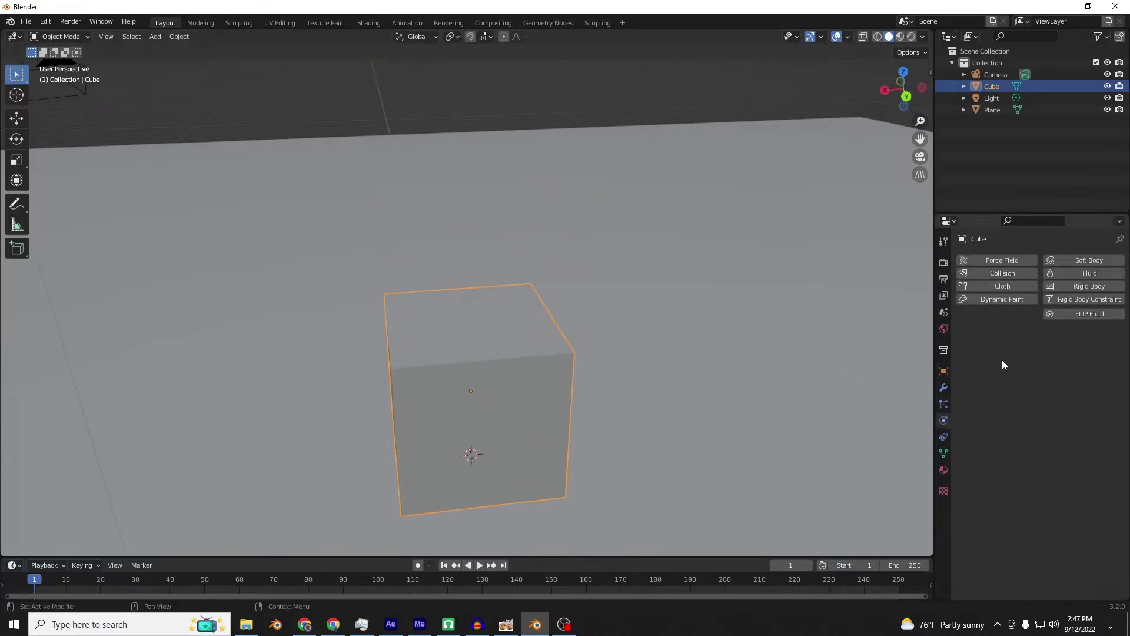
click(1089, 286)
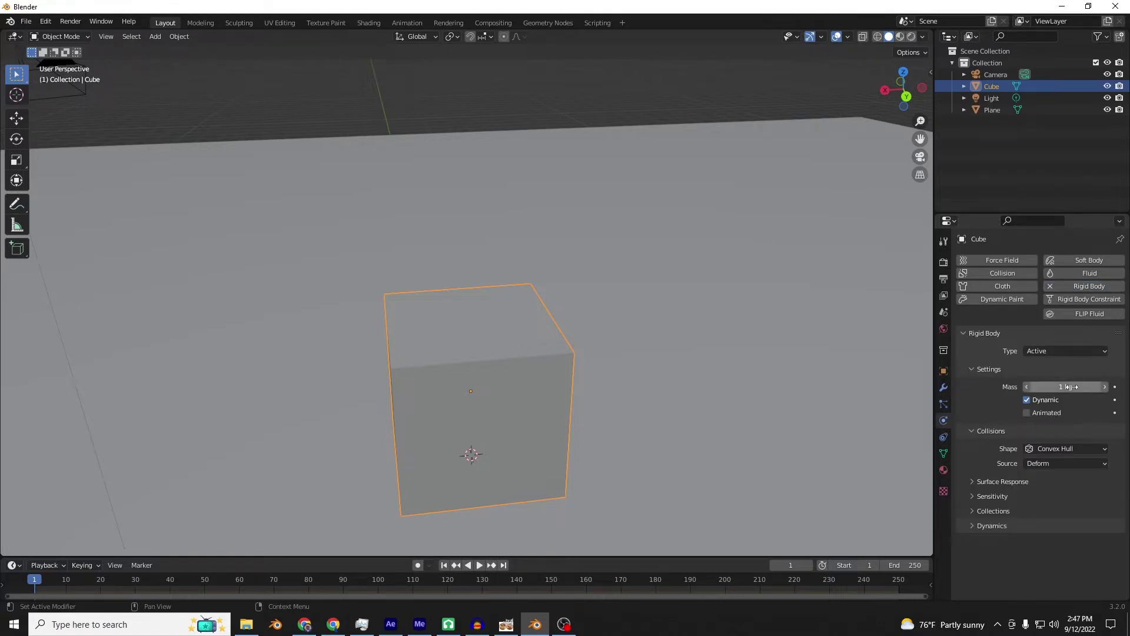
scroll(546, 389, down, 8)
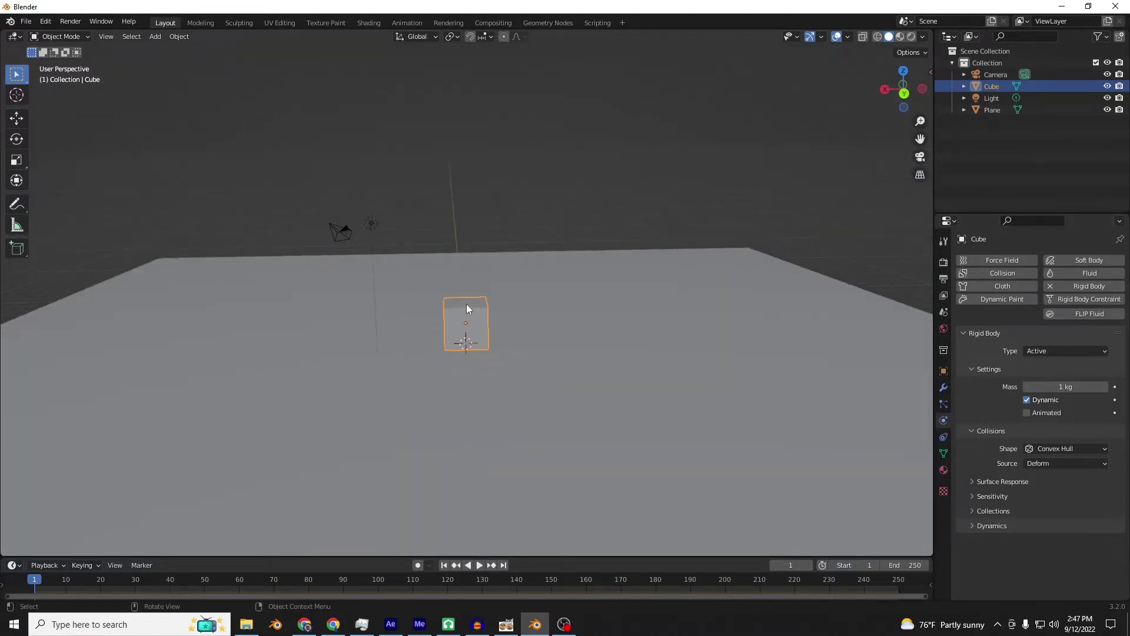
Duplicate the cube and place the copy 2 m up along Z on top of it.
key(shift+d)
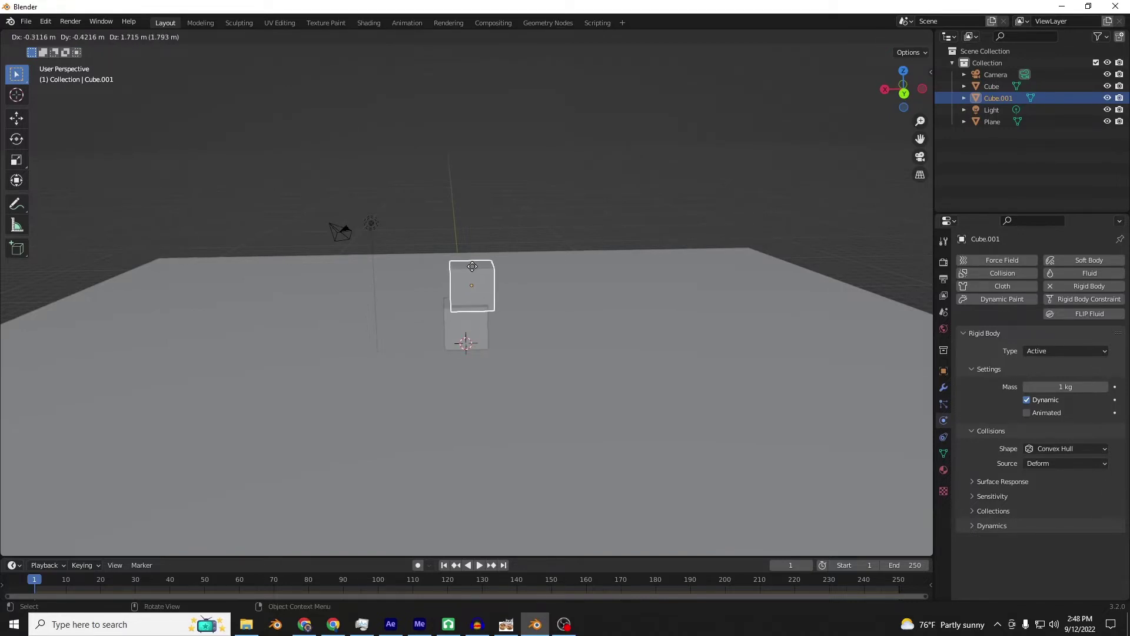
key(z)
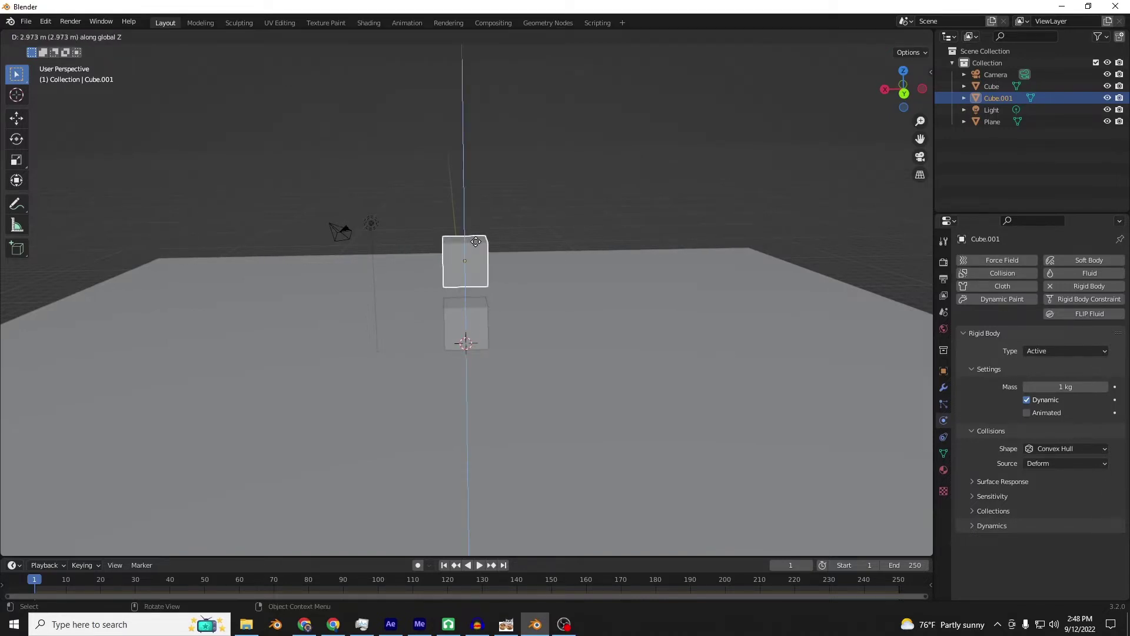
text(2)
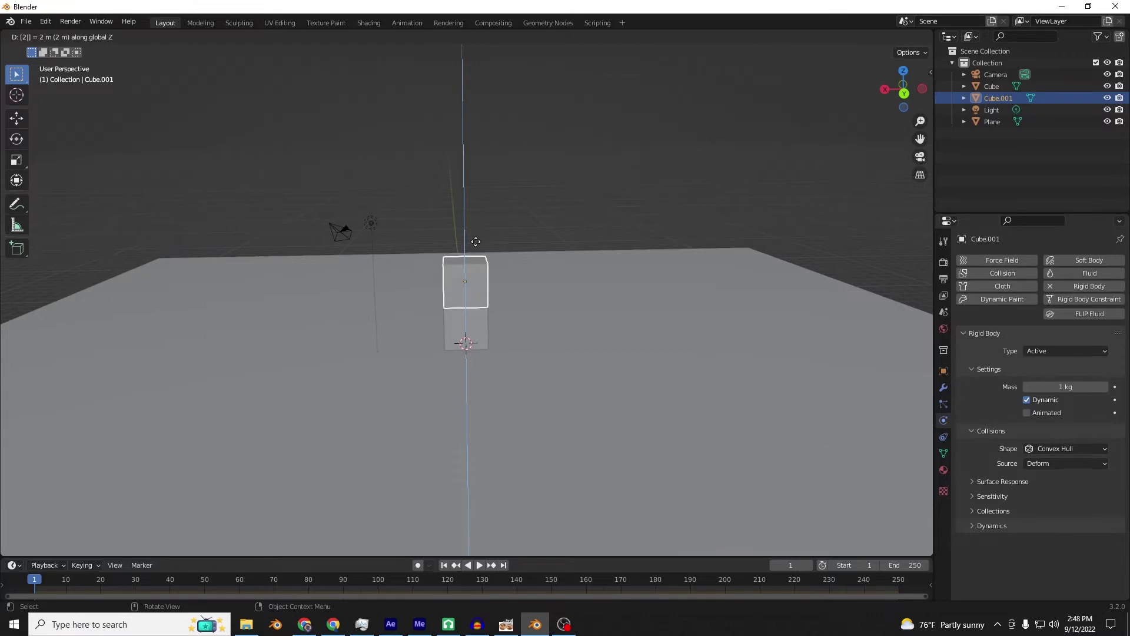
key(Return)
middle_drag(500, 285, 502, 331)
scroll(501, 331, up, 5)
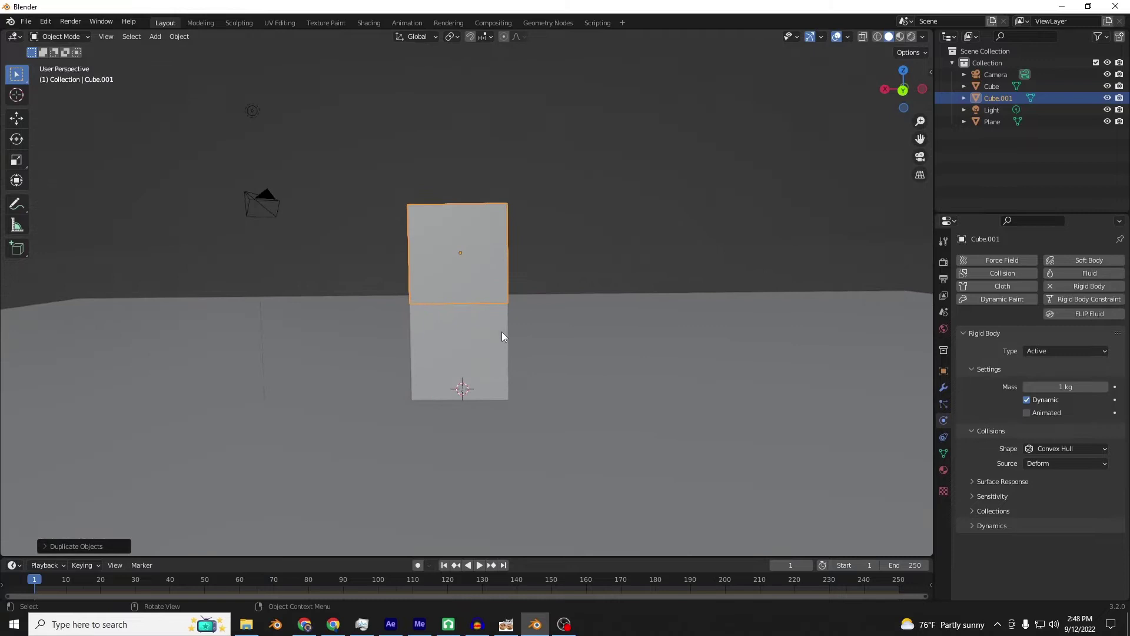
scroll(553, 295, down, 6)
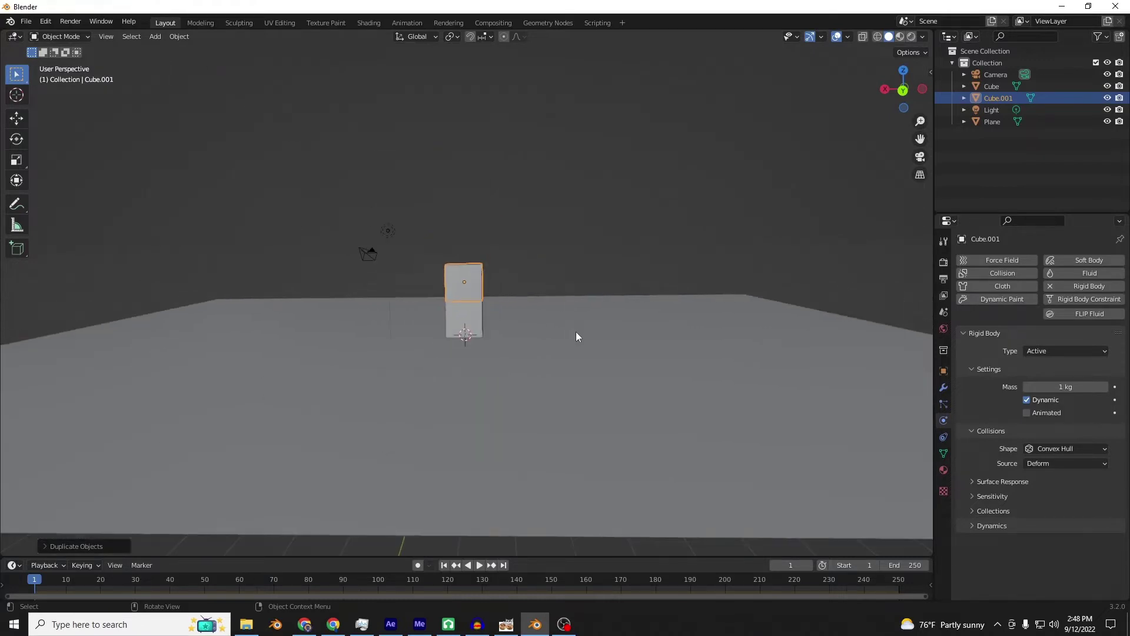
Repeat the duplicate to keep stacking cubes into a column up to Cube.016.
key(shift+r)
key(shift+r)
key(shift+r)
key(shift+r)
key(shift+r)
key(shift+r)
key(shift+r)
key(shift+r)
key(shift+r)
key(shift+r)
key(shift+r)
key(shift+r)
key(shift+r)
key(shift+r)
key(shift+r)
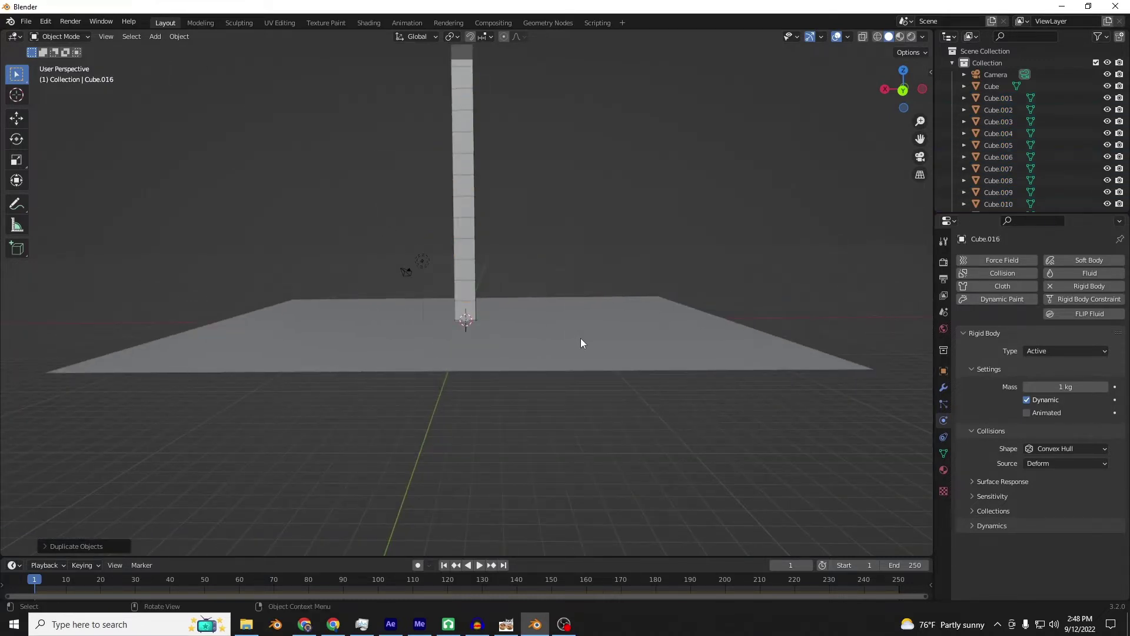
scroll(581, 343, down, 3)
middle_drag(586, 345, 566, 404)
scroll(564, 404, up, 5)
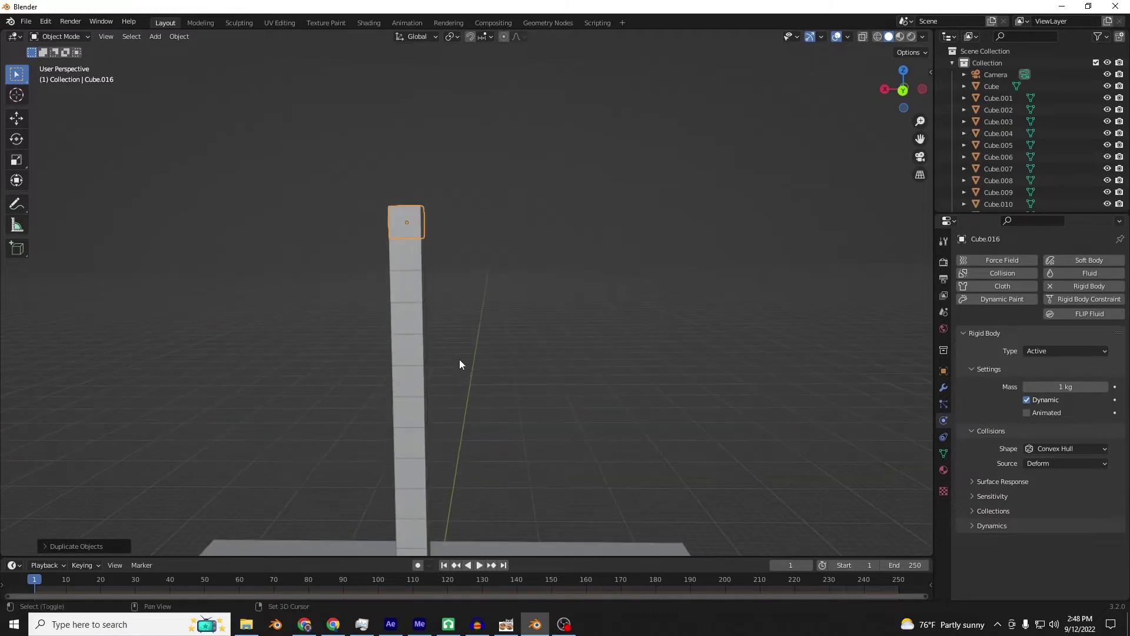
middle_drag(456, 360, 535, 134)
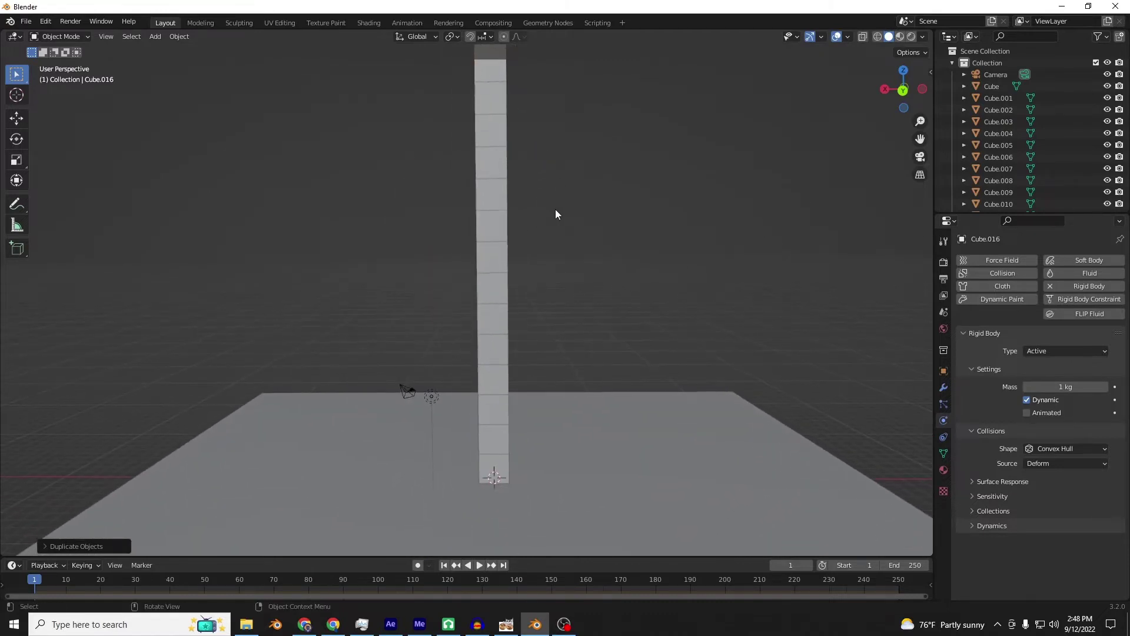
middle_drag(563, 203, 547, 120)
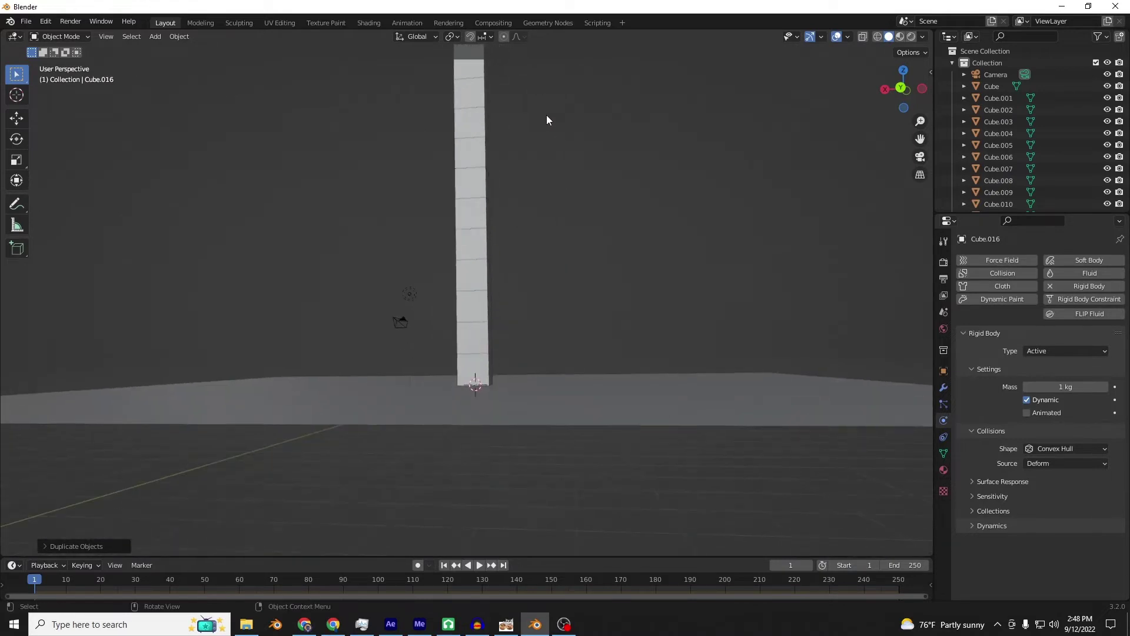
Play the simulation, rewind to frame 1, and select the ground plane.
key(space)
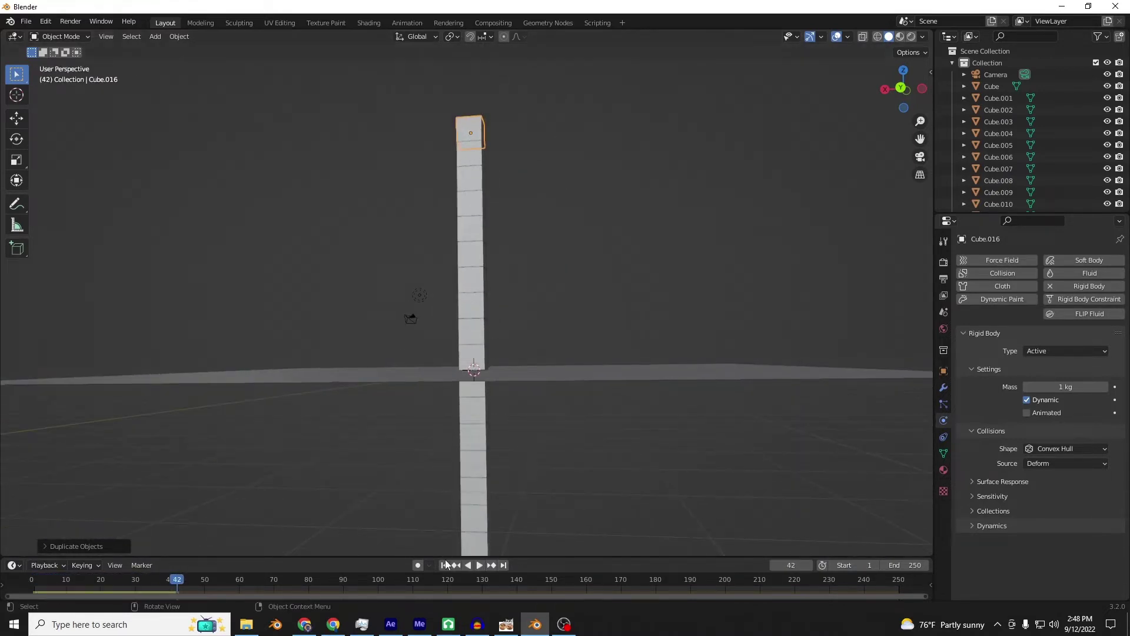
click(444, 566)
middle_drag(472, 467, 574, 425)
click(576, 425)
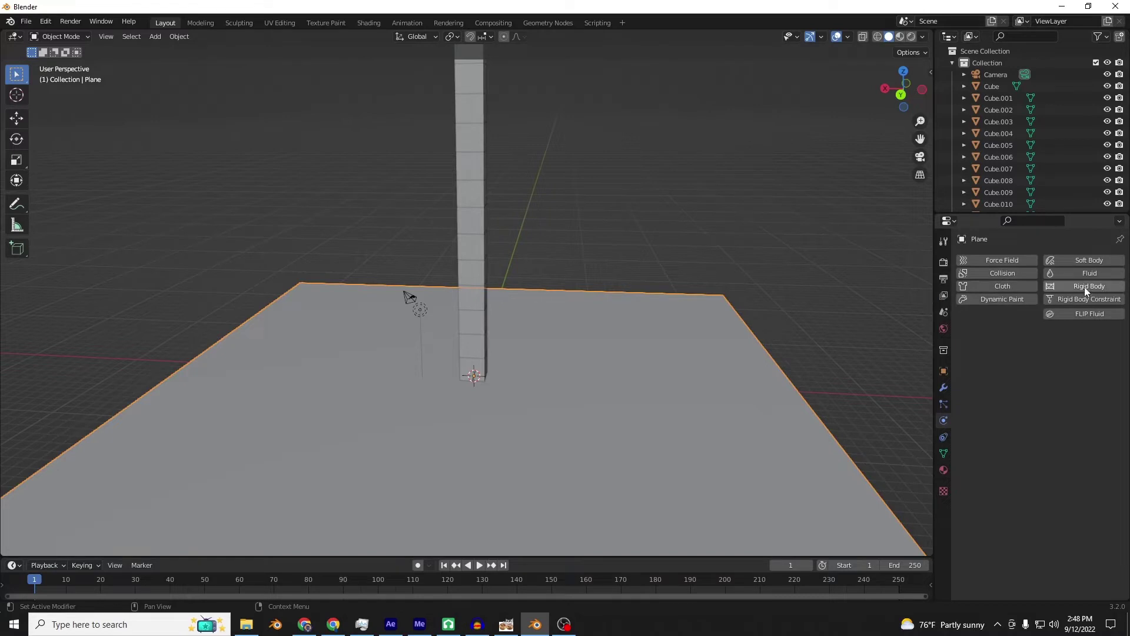
Add a rigid body to the ground plane and set its type to Passive.
click(1084, 285)
click(1062, 352)
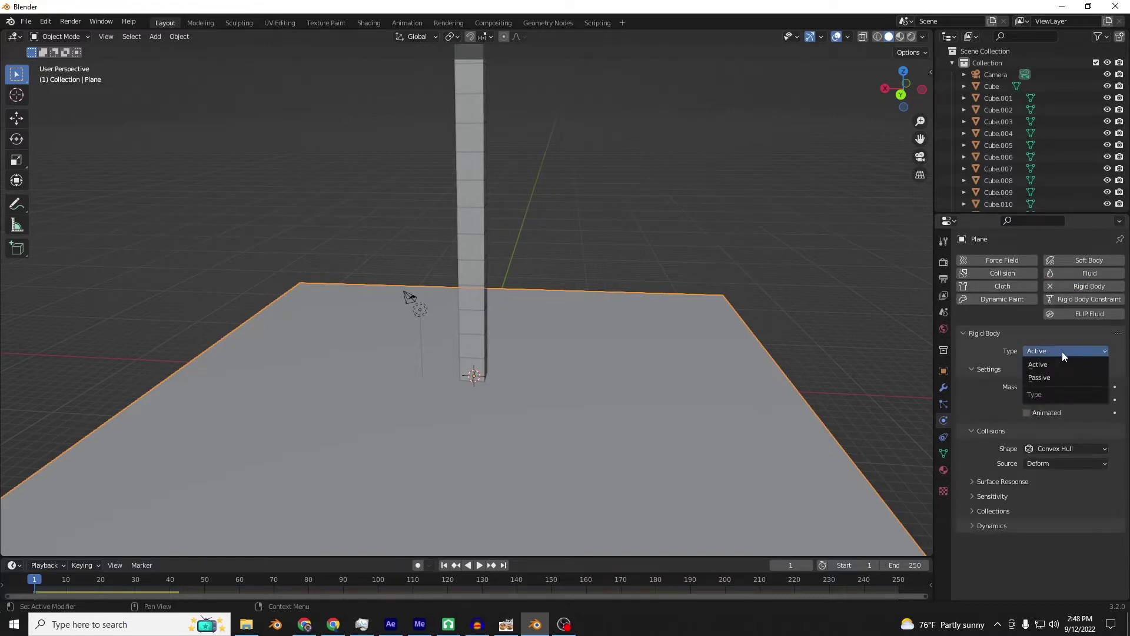
click(1064, 377)
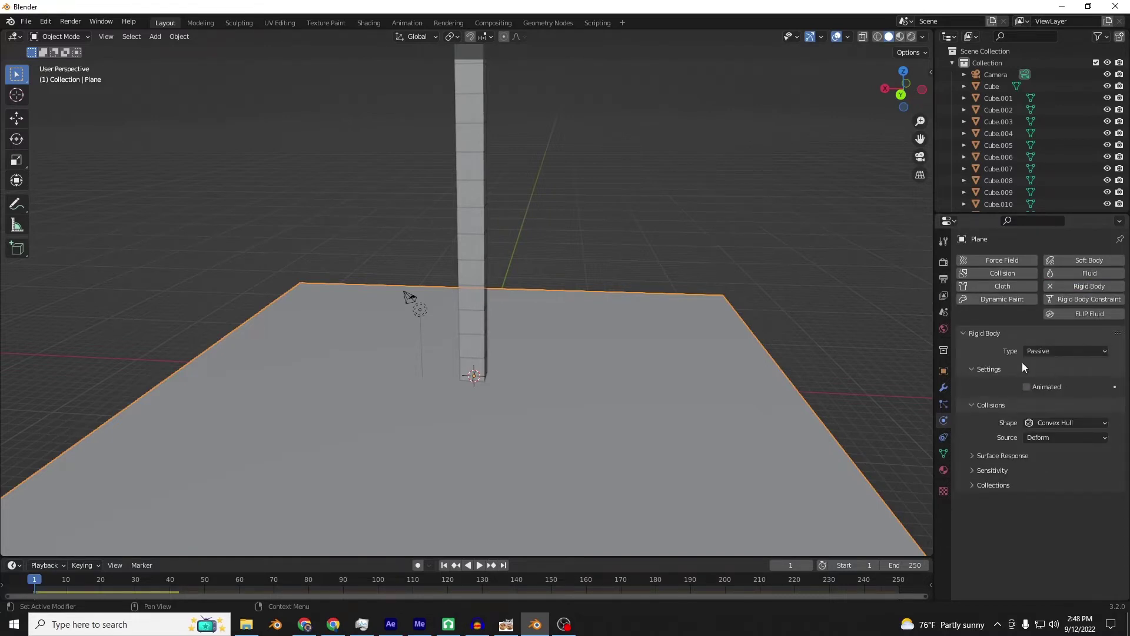
Play the simulation to check the tower lands on the plane, then rewind to frame 1.
key(space)
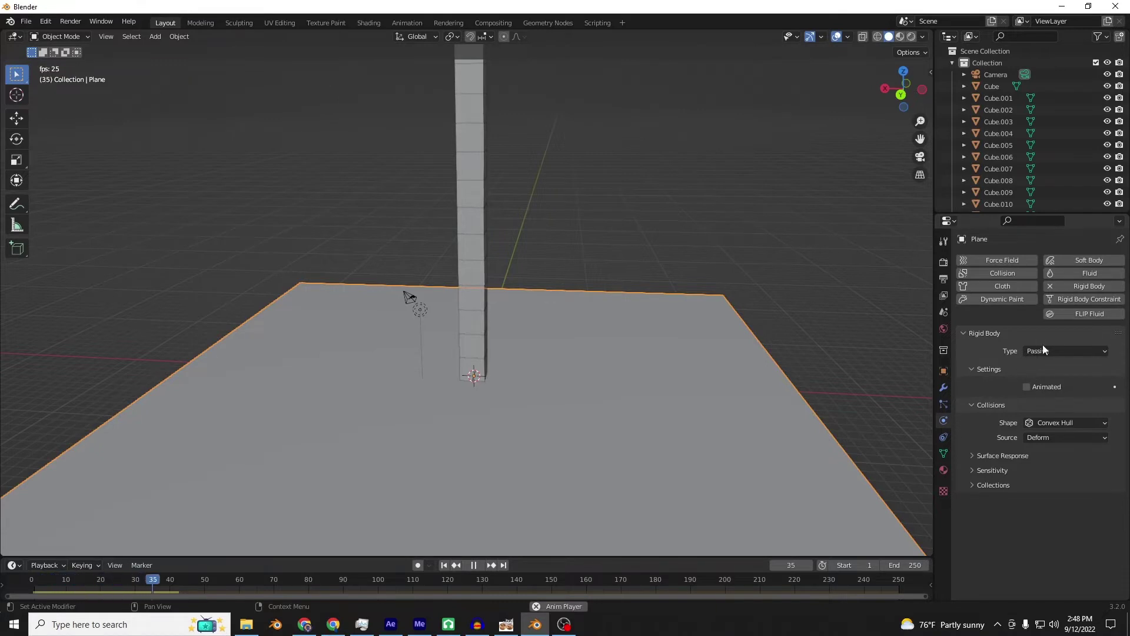
scroll(538, 298, down, 1)
scroll(539, 299, down, 2)
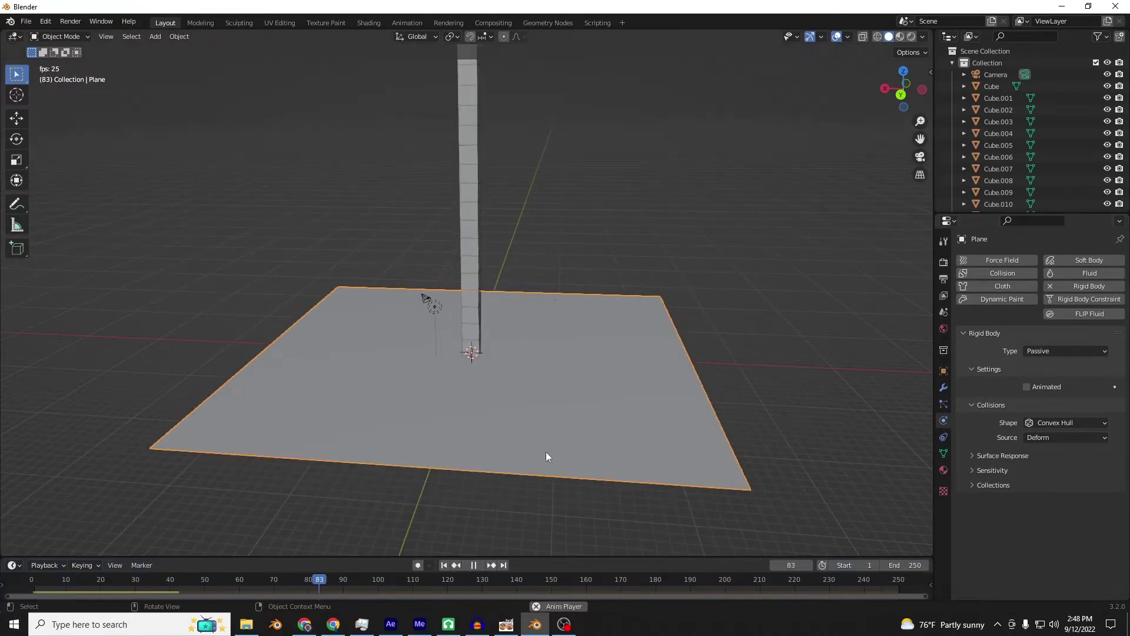
key(space)
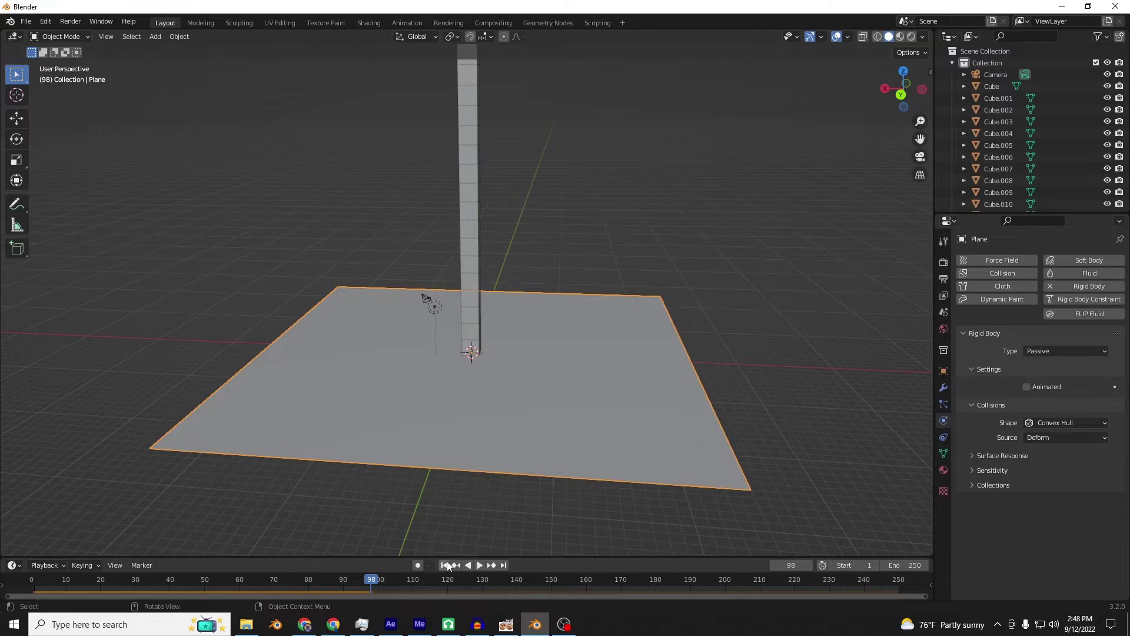
click(445, 565)
middle_drag(556, 225, 595, 293)
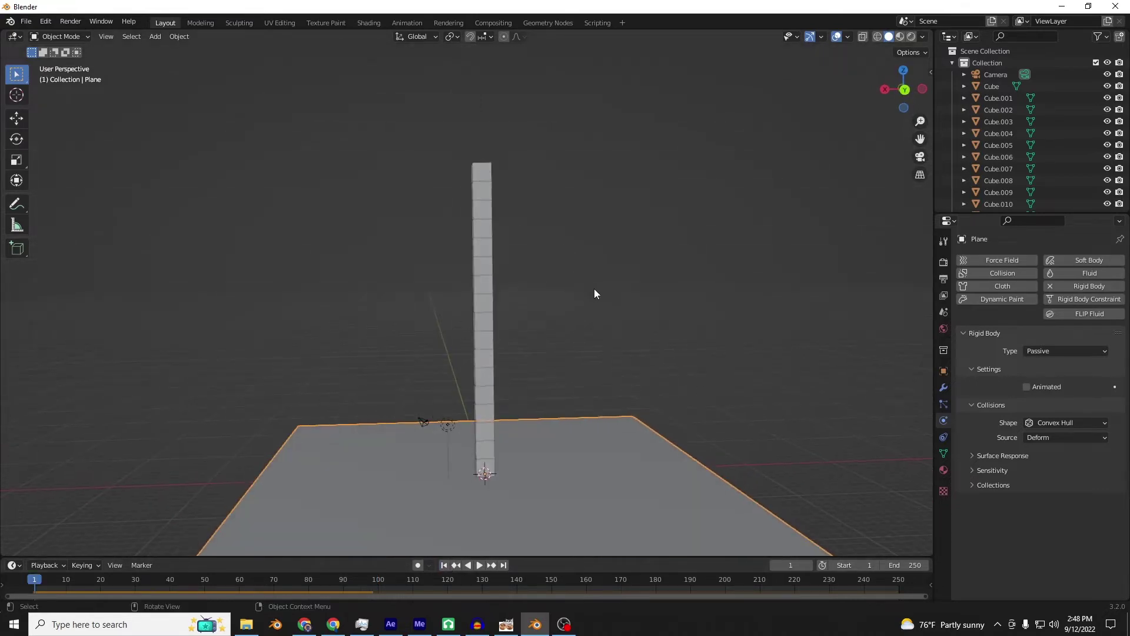
Add a Monkey mesh and raise it high along Z.
click(154, 37)
mouse_move(209, 51)
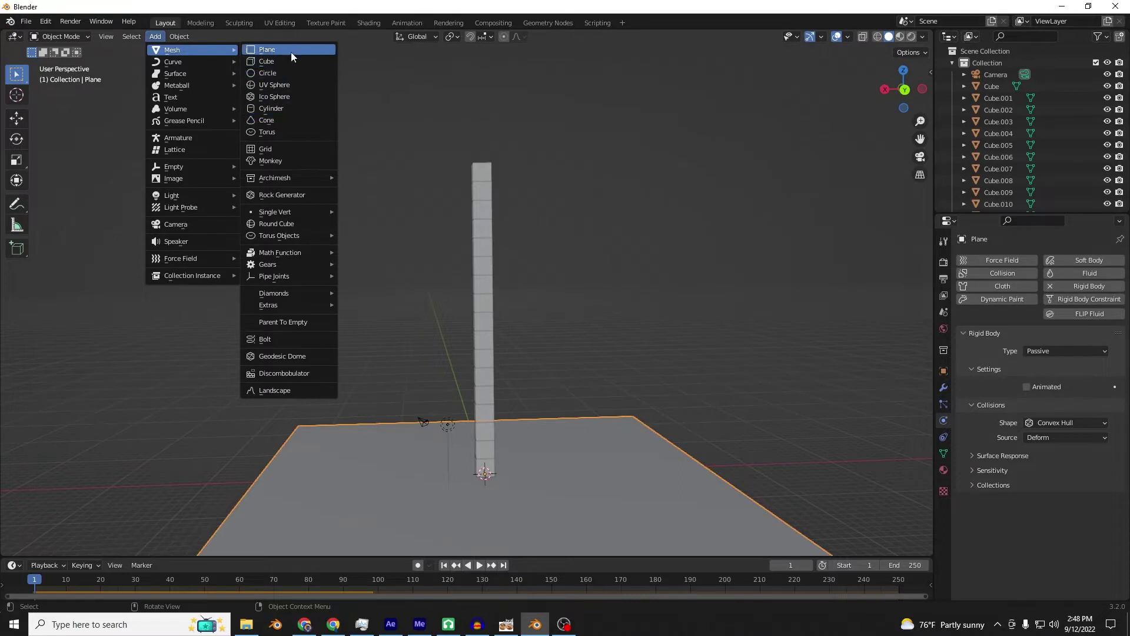
click(276, 160)
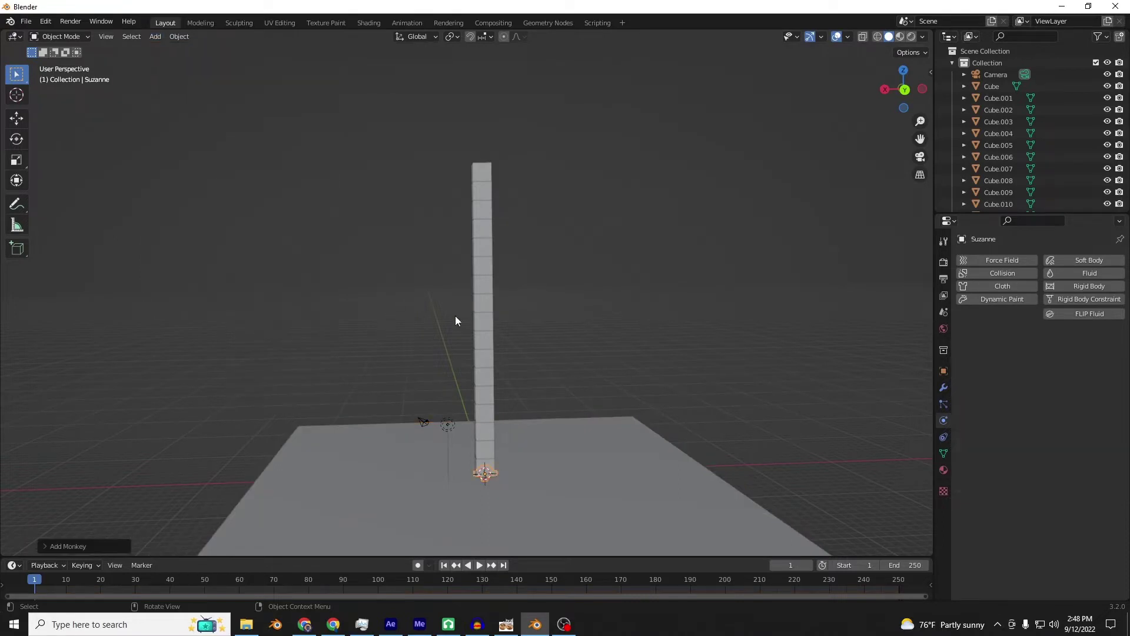
key(g)
key(z)
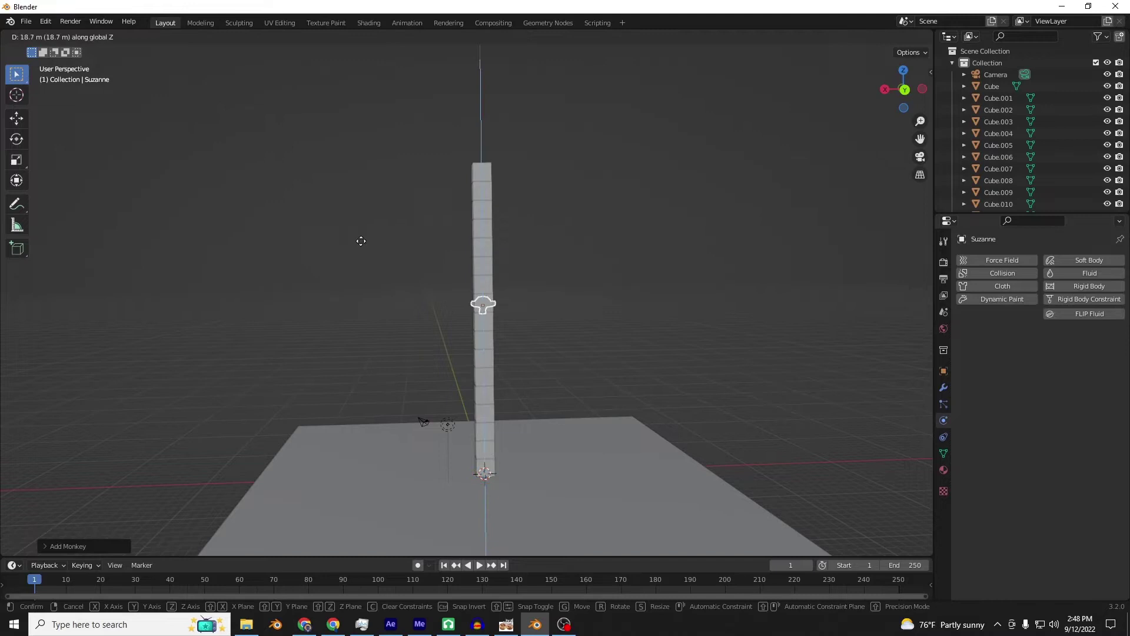
click(381, 190)
Shift the monkey head sideways along X, beside the cube tower.
key(g)
key(x)
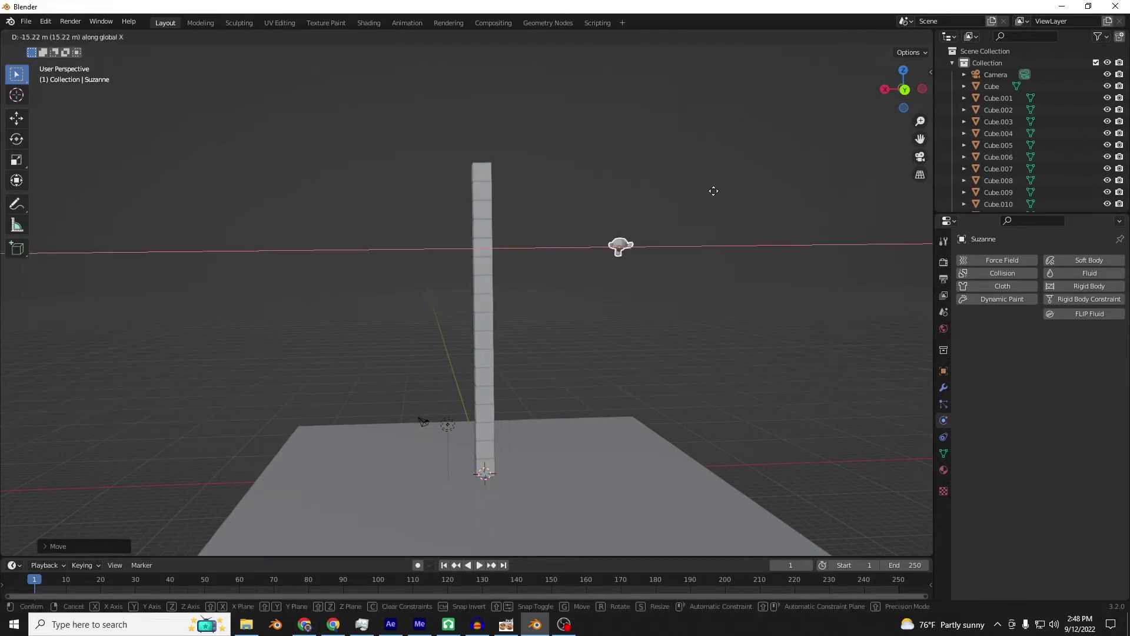
click(748, 202)
middle_drag(754, 204, 750, 298)
Rotate the monkey head about the Z axis.
key(r)
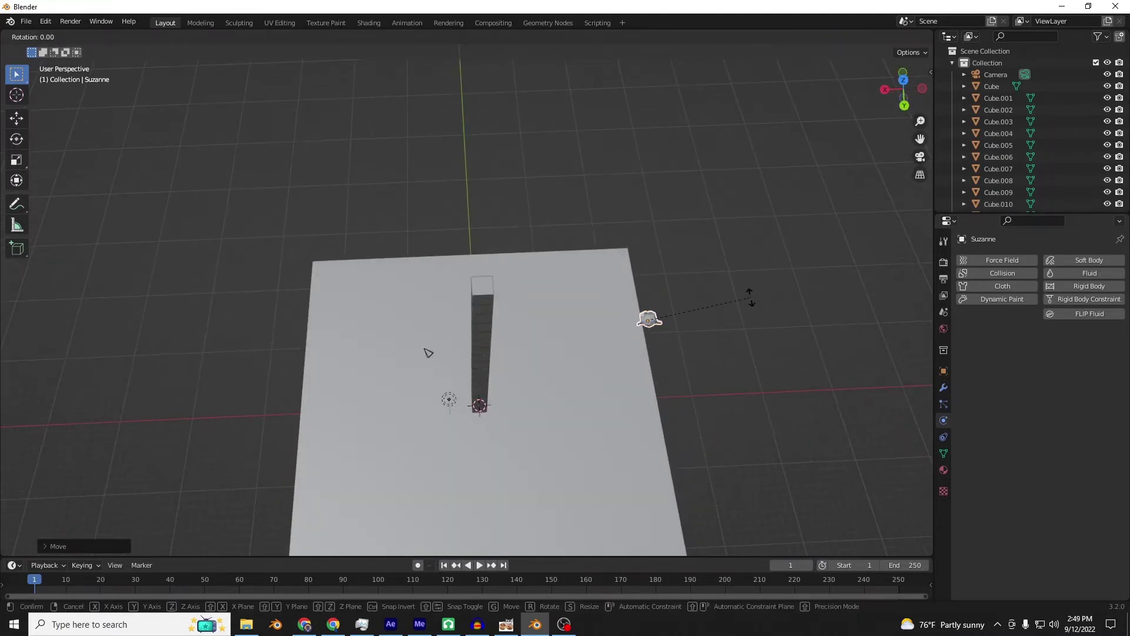
key(z)
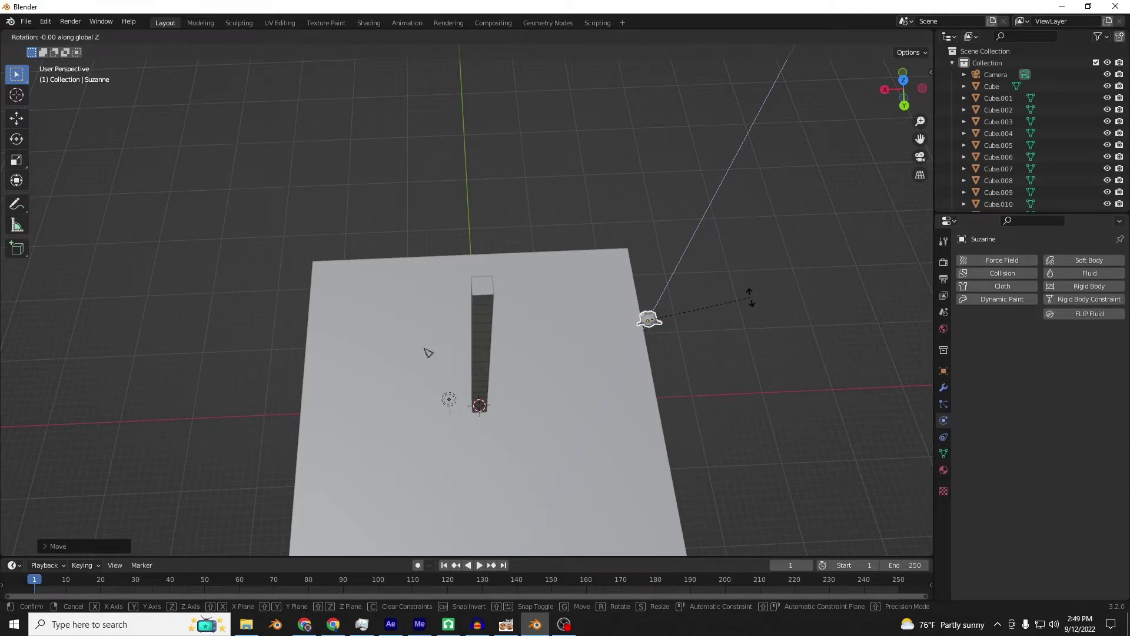
click(750, 298)
middle_drag(750, 298, 454, 274)
scroll(793, 248, up, 6)
Scale the monkey head up to about 1.33.
key(s)
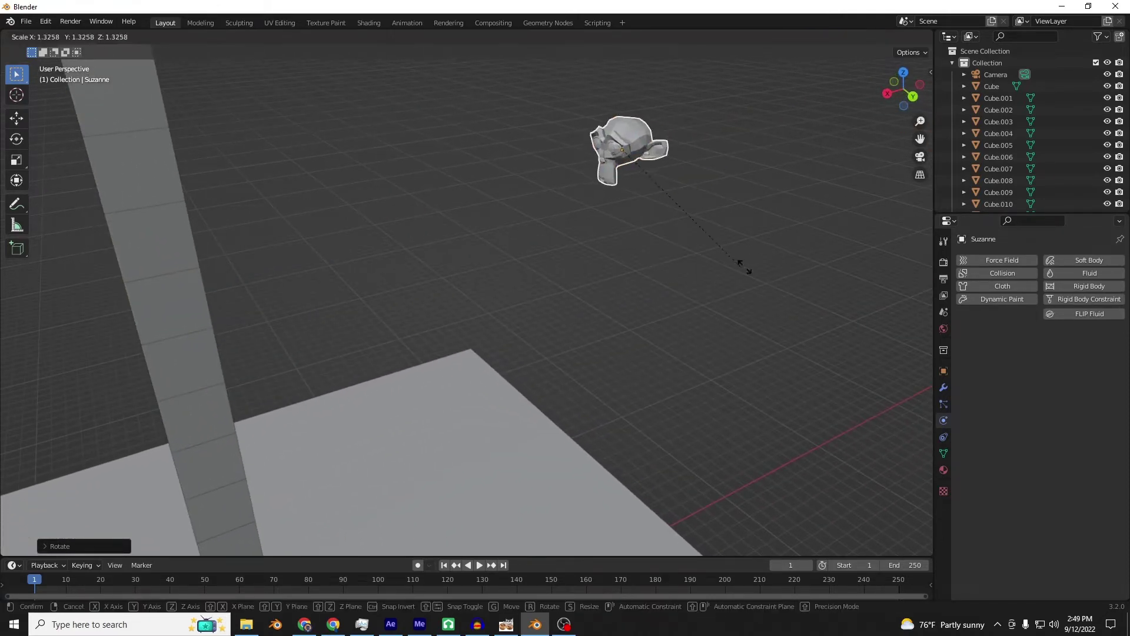
click(288, 271)
middle_drag(188, 256, 326, 248)
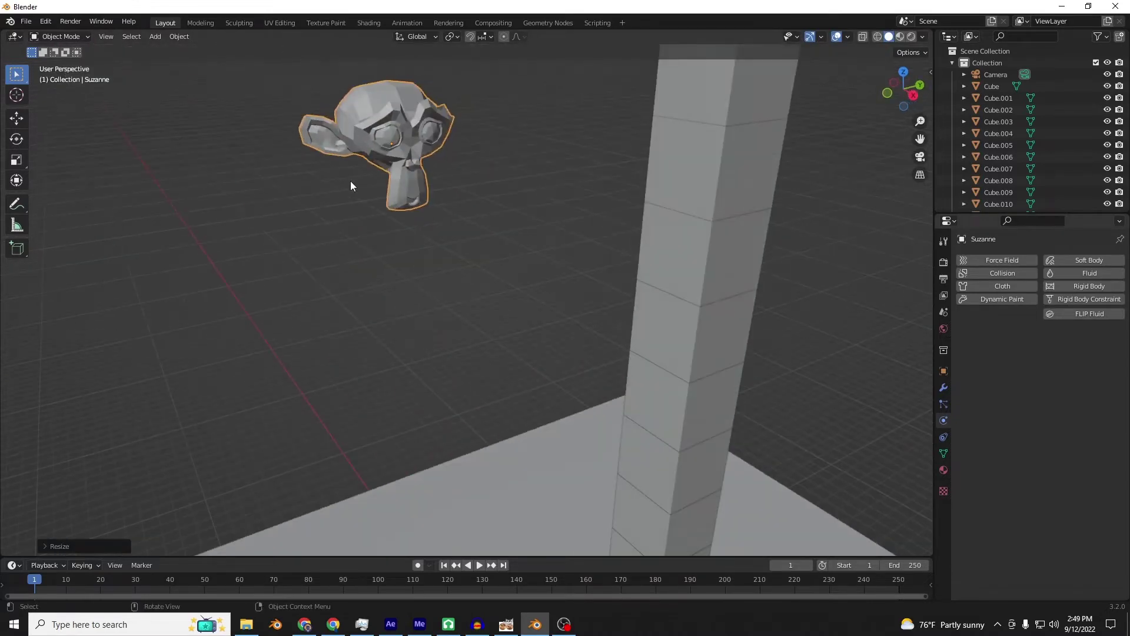
right_click(369, 143)
middle_drag(415, 183, 441, 261)
Add a Subdivision Surface modifier to Suzanne, set its render level, and apply it.
scroll(508, 234, up, 2)
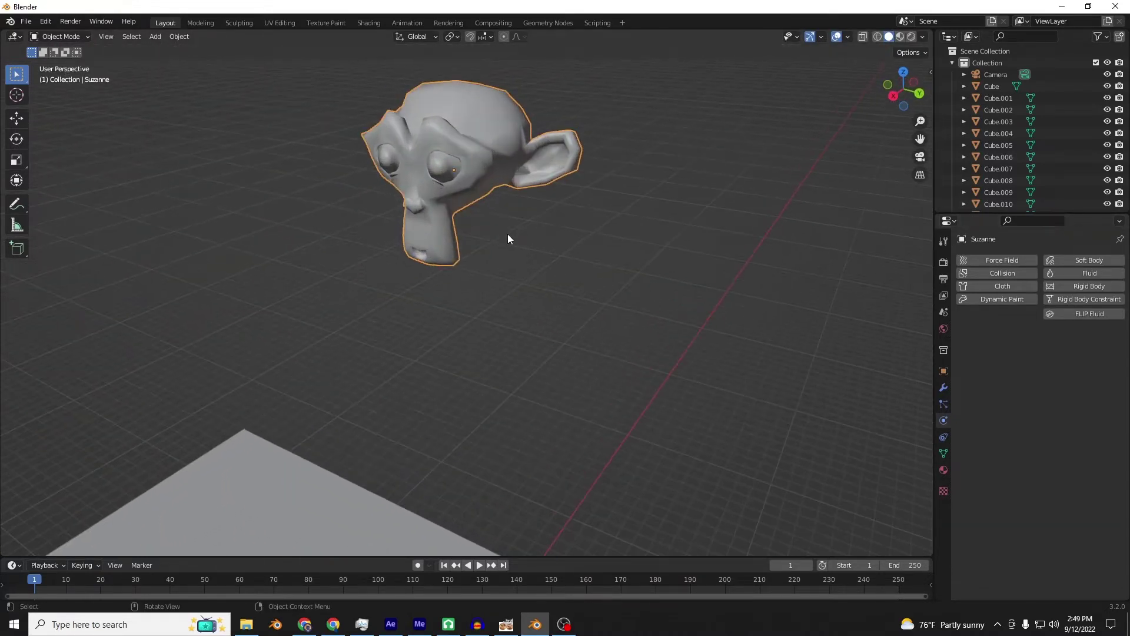
click(943, 388)
click(1009, 260)
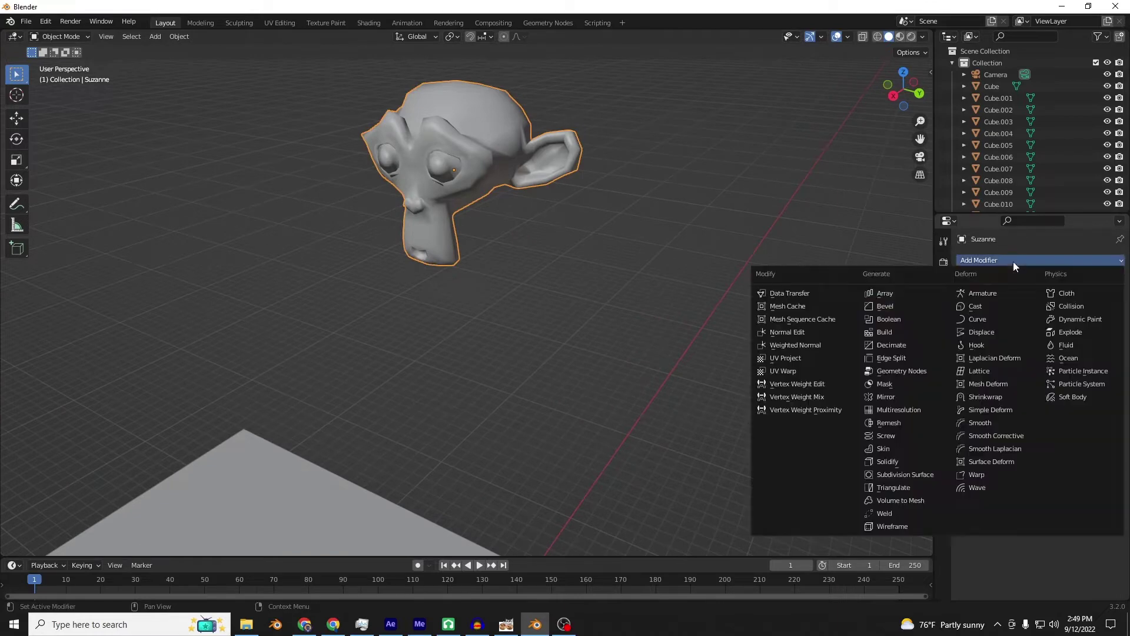
click(892, 476)
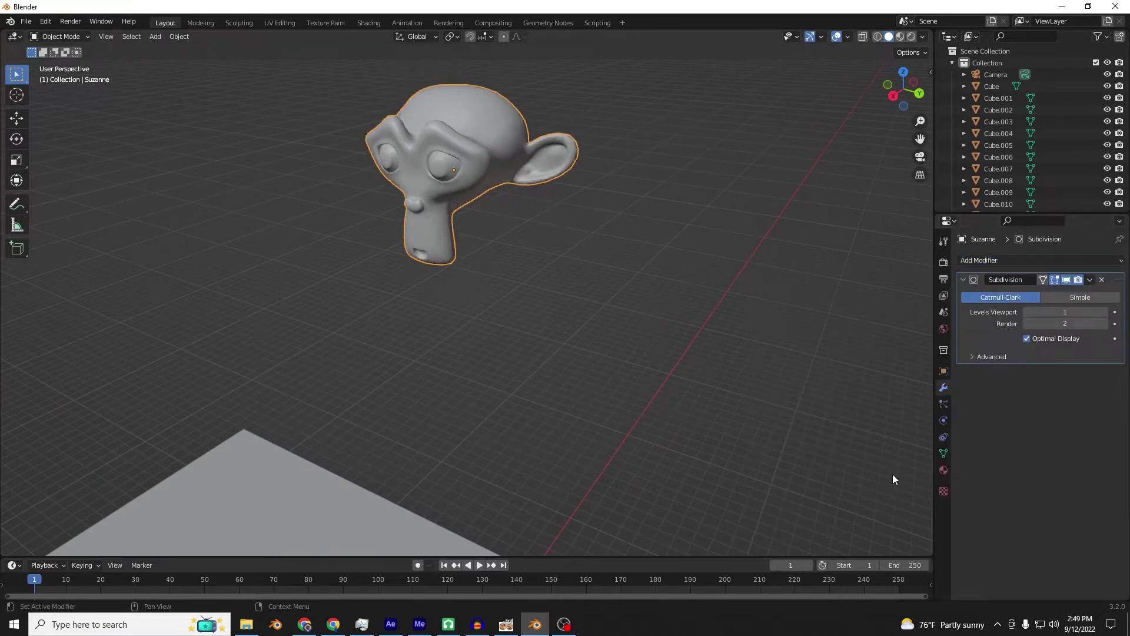
click(1057, 324)
key(Return)
click(1090, 279)
click(1078, 291)
middle_drag(645, 280, 556, 242)
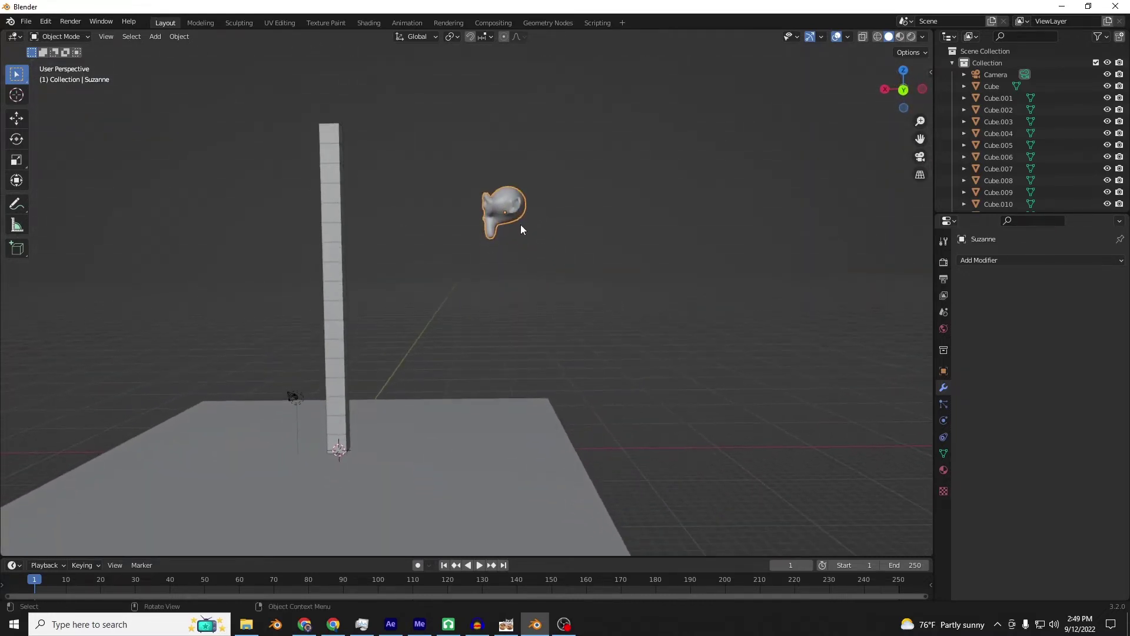
Turn on Auto Keying and key Suzanne's X position at frame 1.
key(space)
key(space)
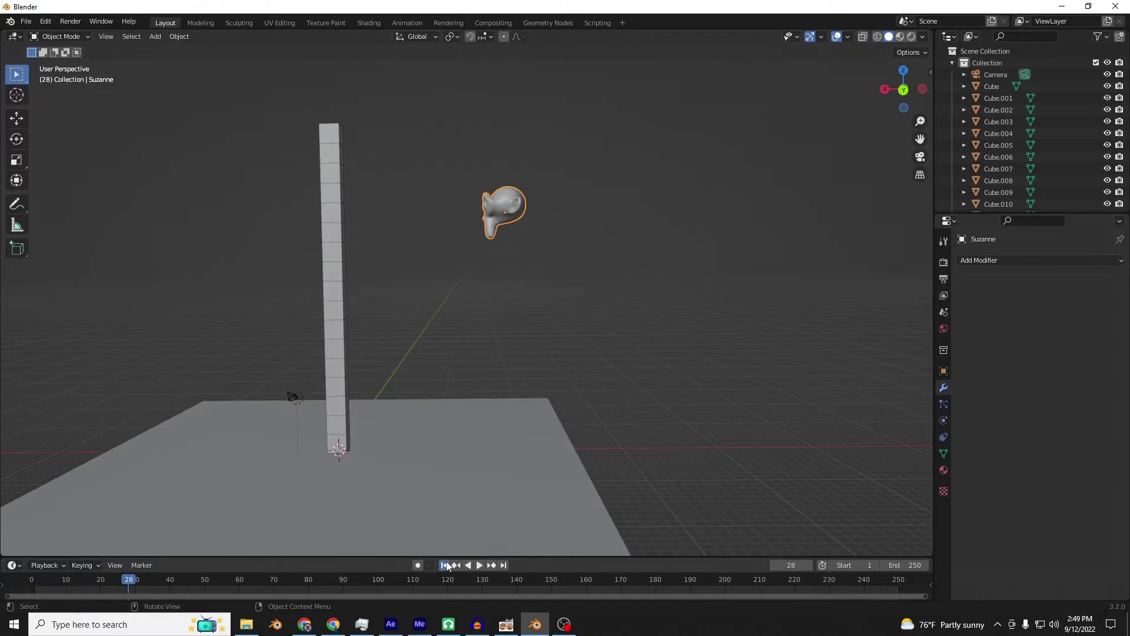
click(446, 565)
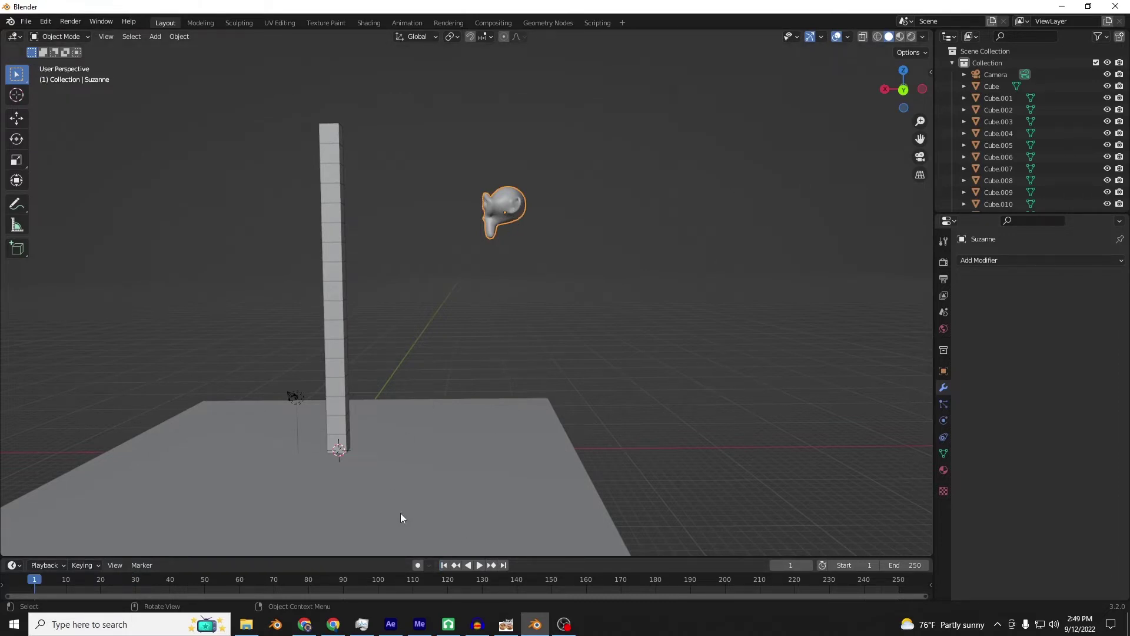
click(418, 565)
click(30, 583)
key(space)
key(g)
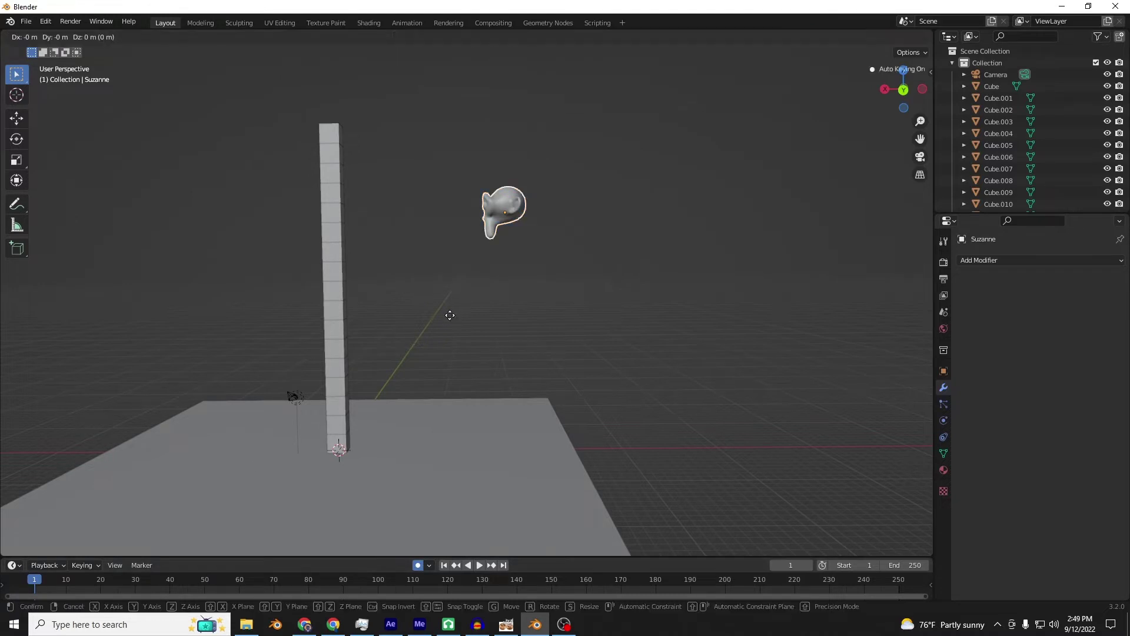
key(x)
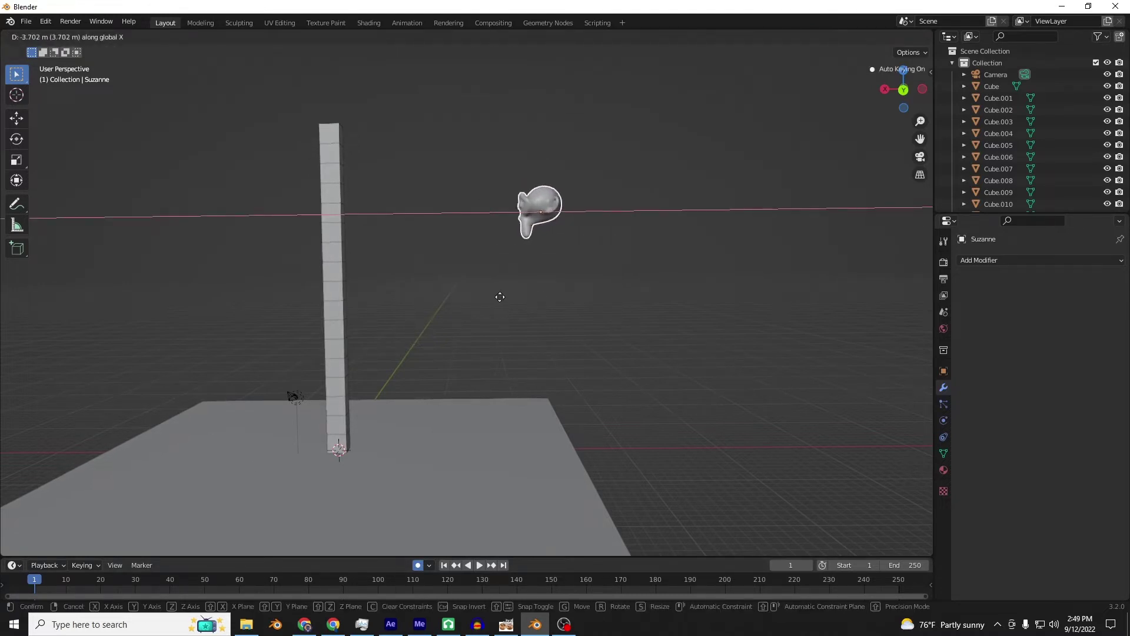
click(455, 334)
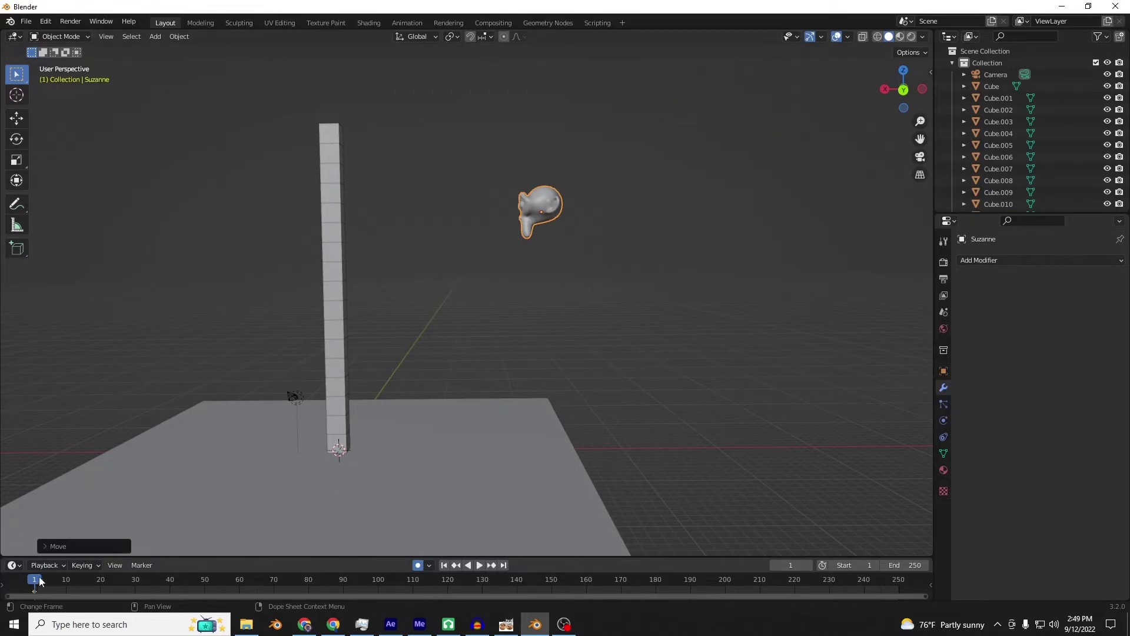
At frame 40, slide Suzanne along X to record its second keyframe.
key(space)
drag(61, 577, 98, 572)
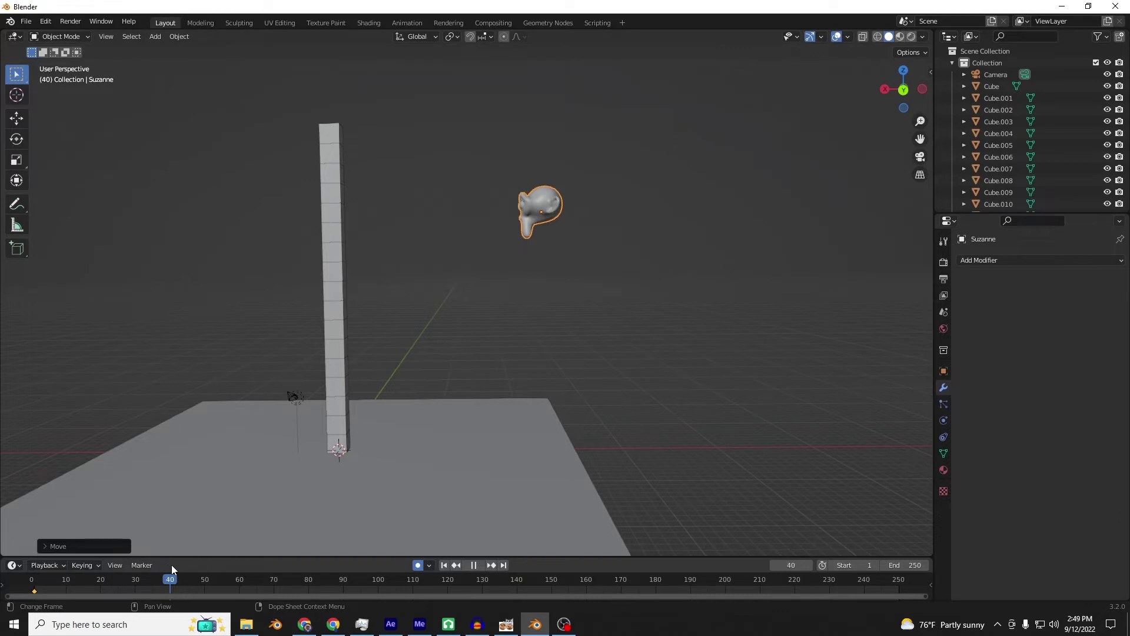
key(space)
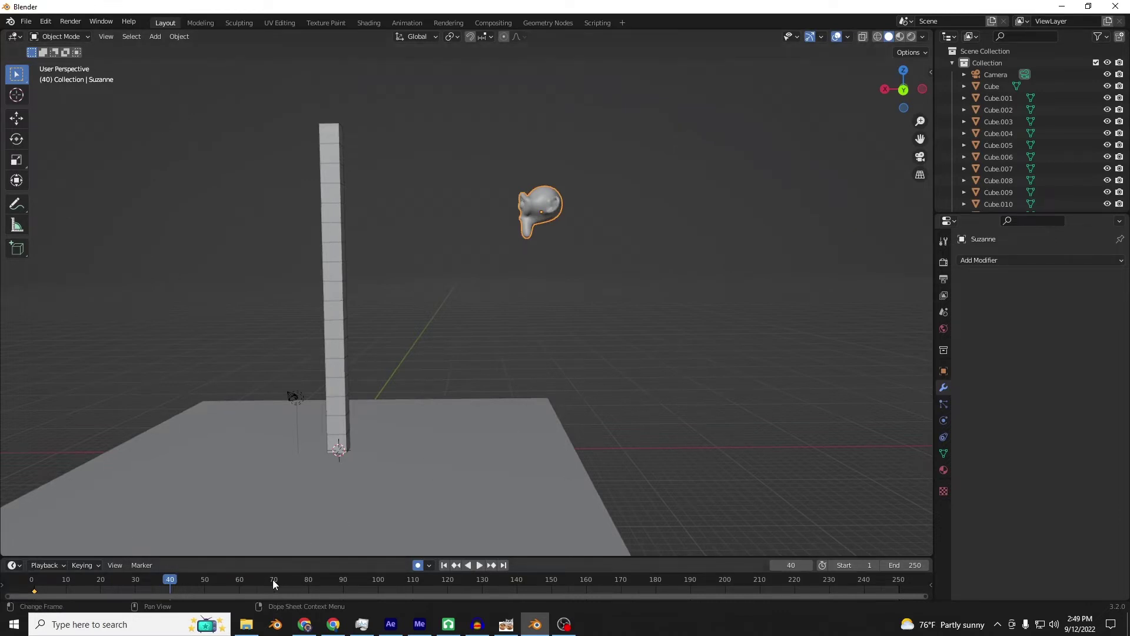
key(g)
key(x)
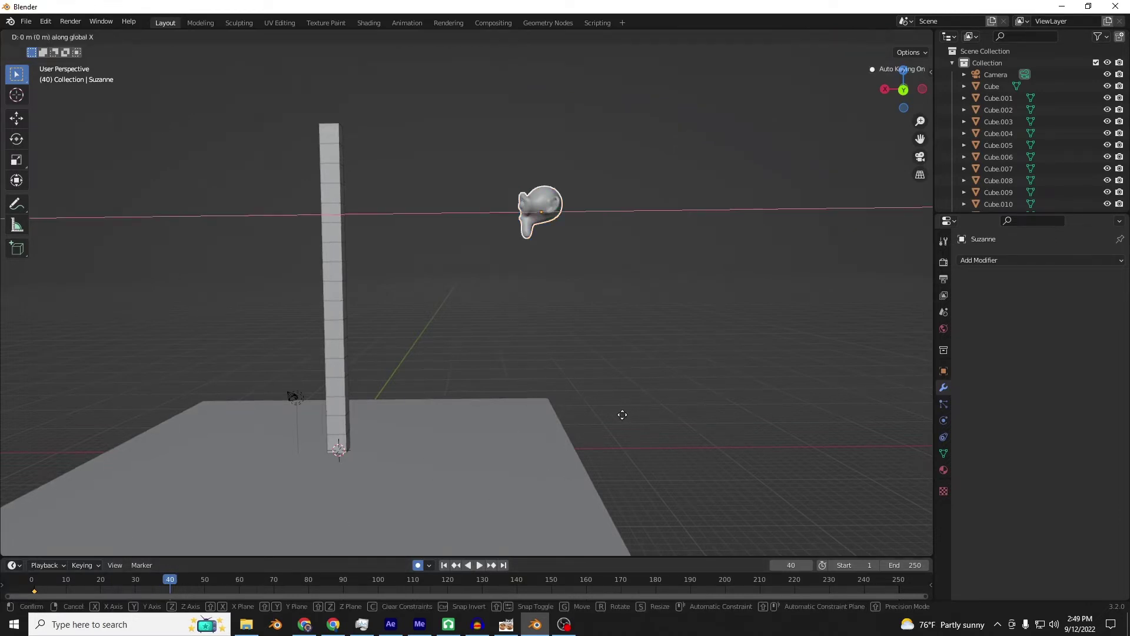
click(233, 395)
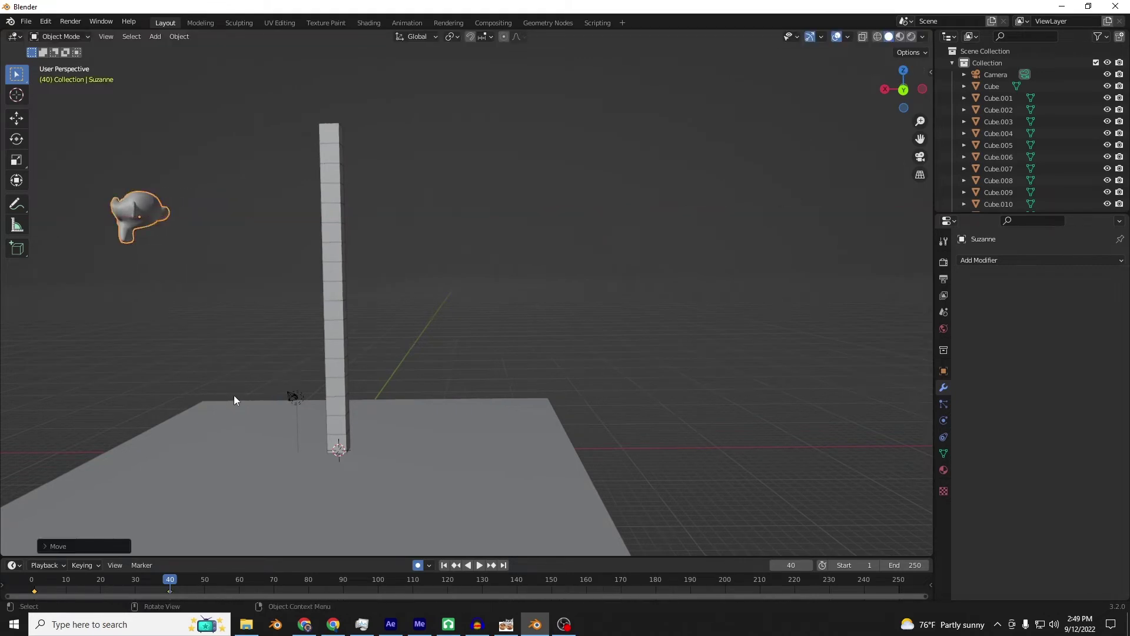
Play back from an earlier frame to check Suzanne's slide between frames 1 and 40.
middle_drag(234, 395, 292, 404)
drag(136, 579, 52, 582)
key(space)
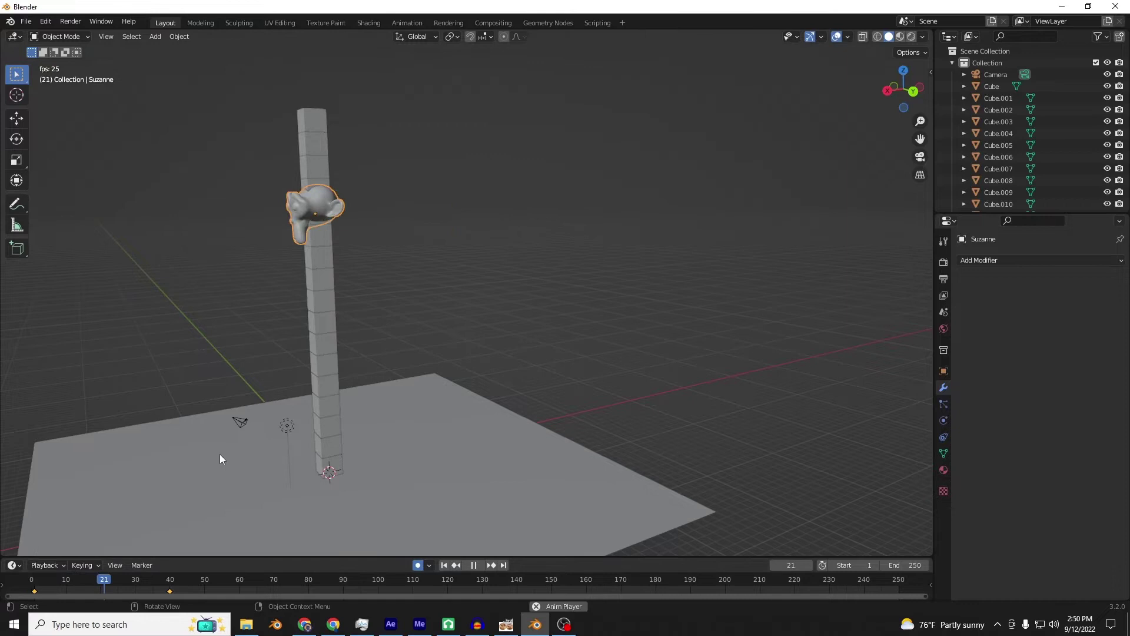
key(space)
key(Escape)
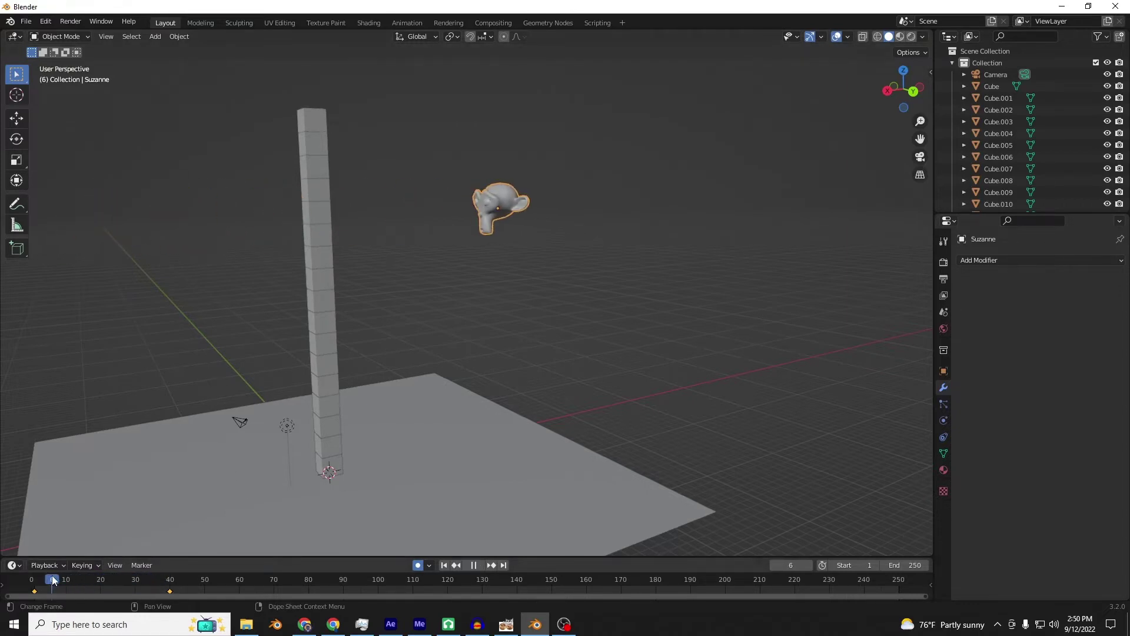
Give Suzanne an Animated Active rigid body in the Physics tab.
click(943, 421)
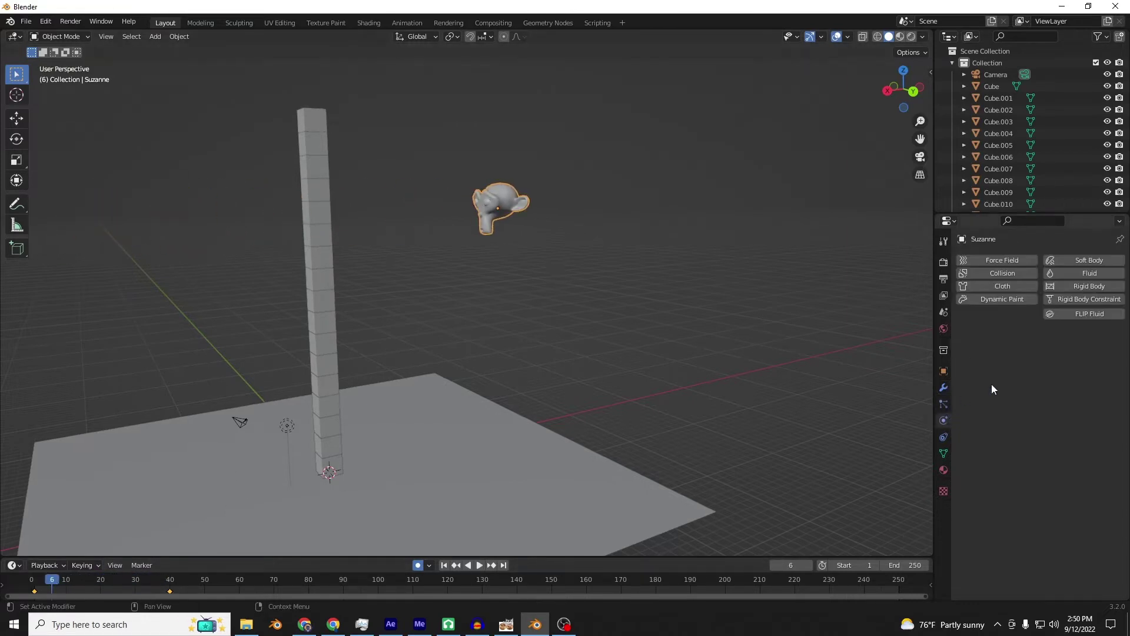
click(1069, 287)
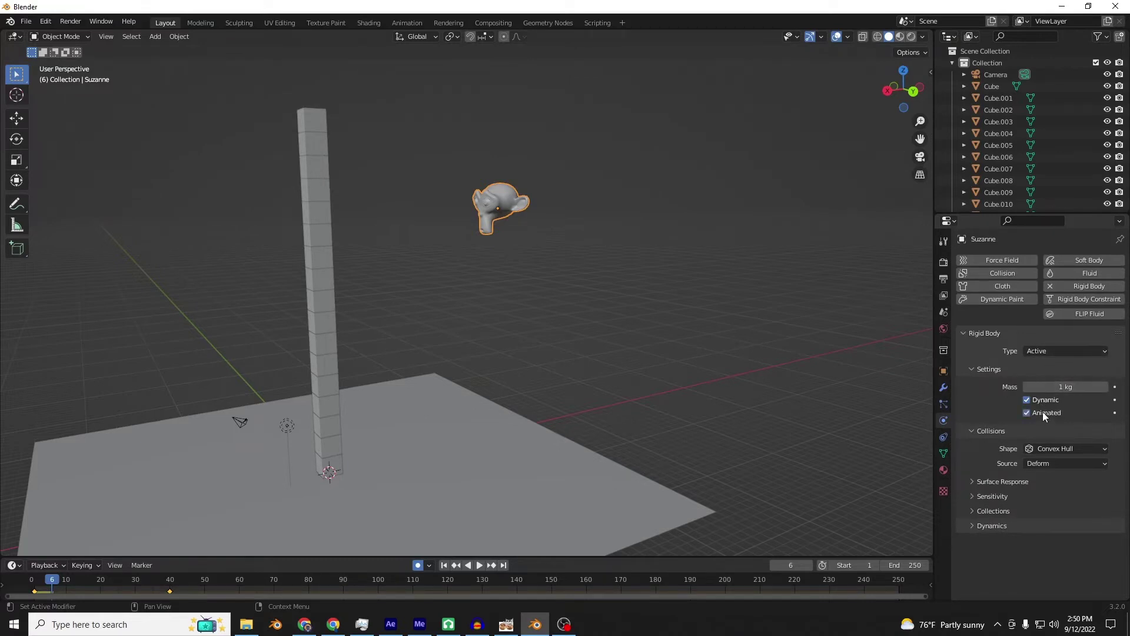
middle_drag(641, 284, 563, 270)
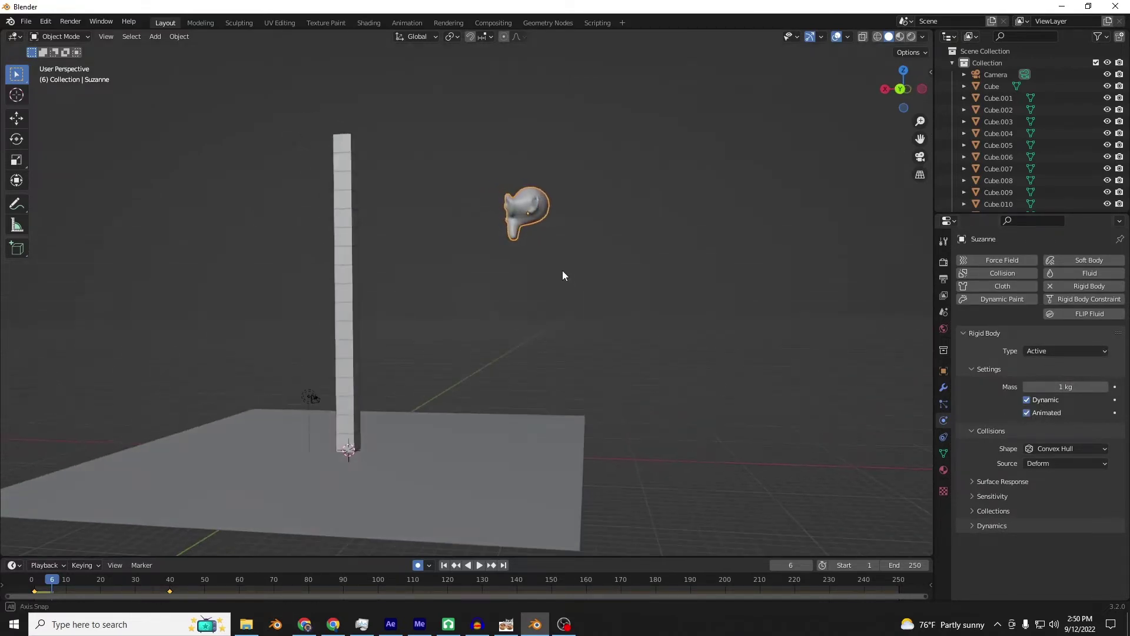
Play Suzanne smashing into the tower, then rewind to frame 1 and stop.
key(space)
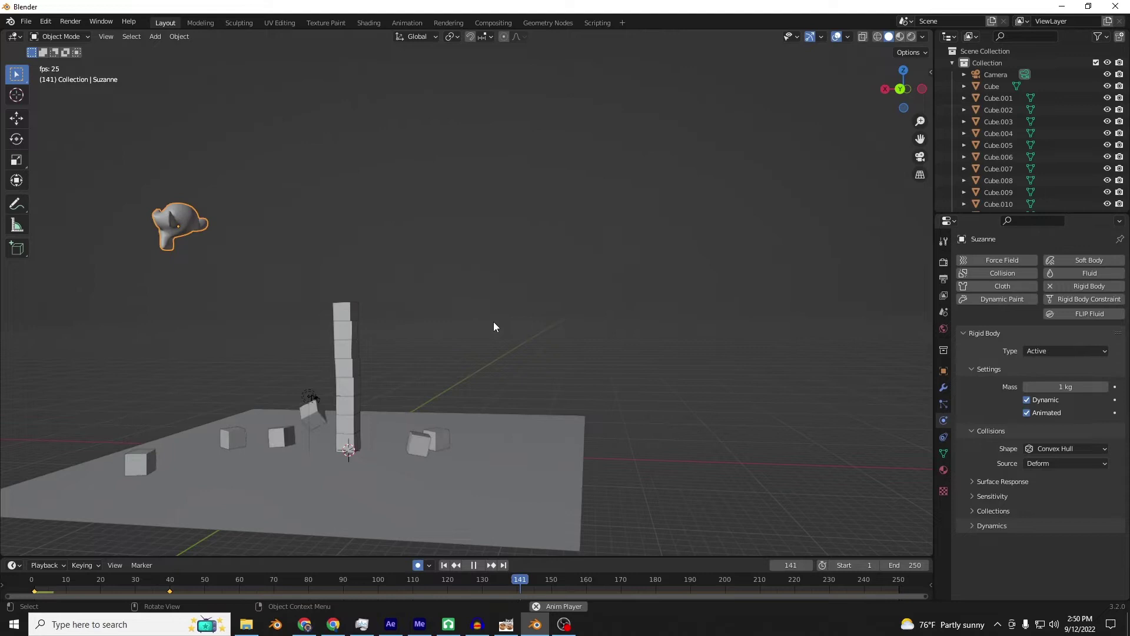
key(shift+Left)
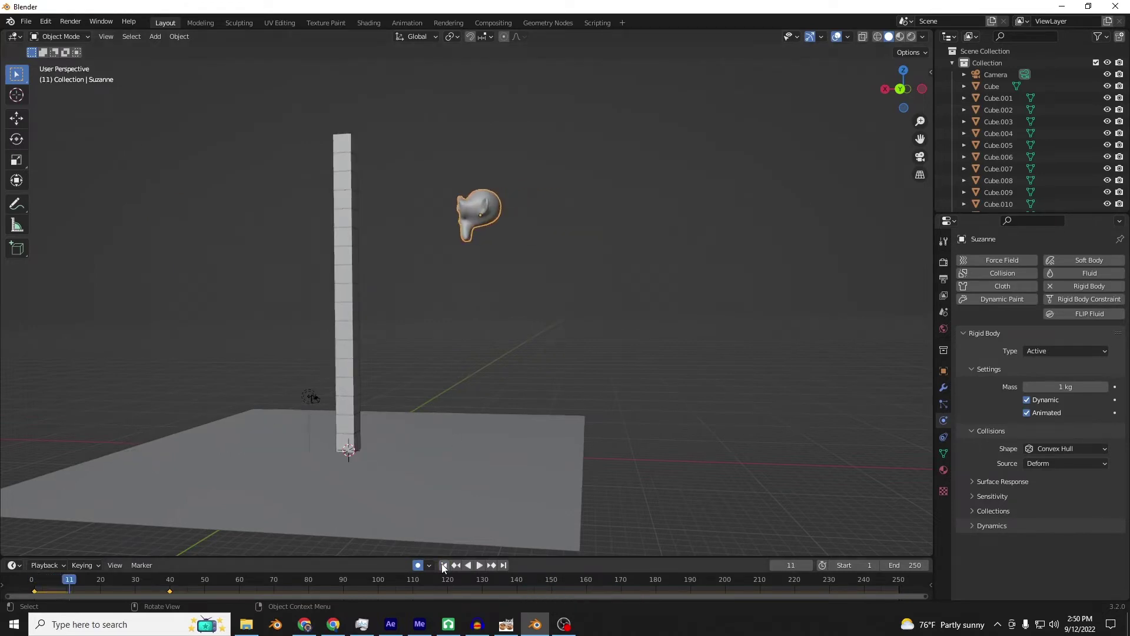
key(Escape)
Expand the scene's Rigid Body World settings and preview the collapse once.
click(944, 318)
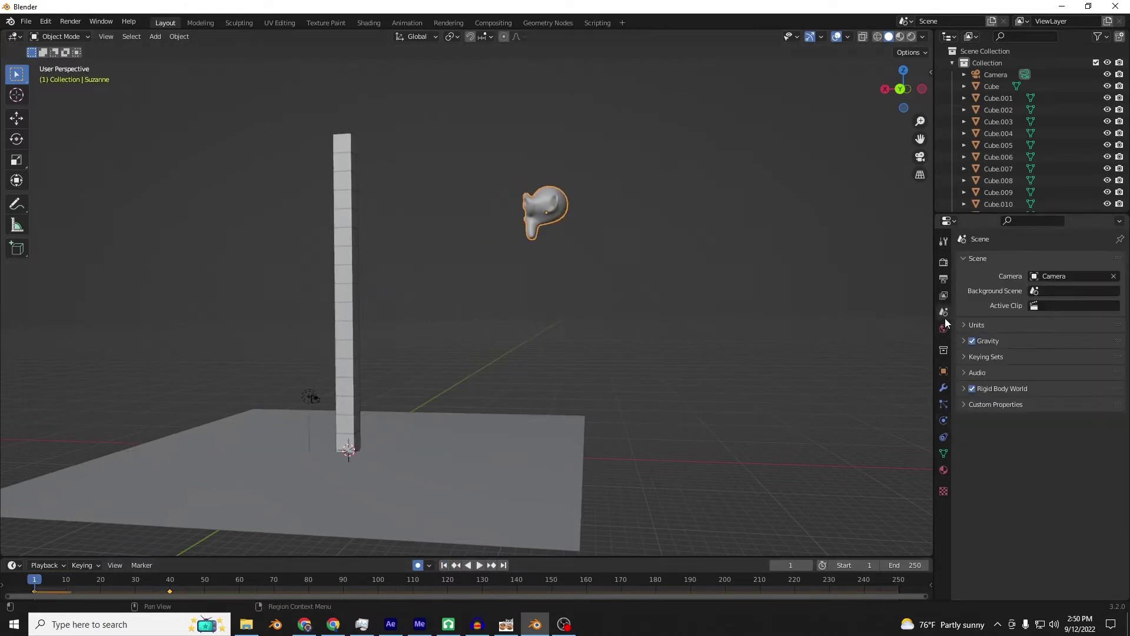
click(964, 388)
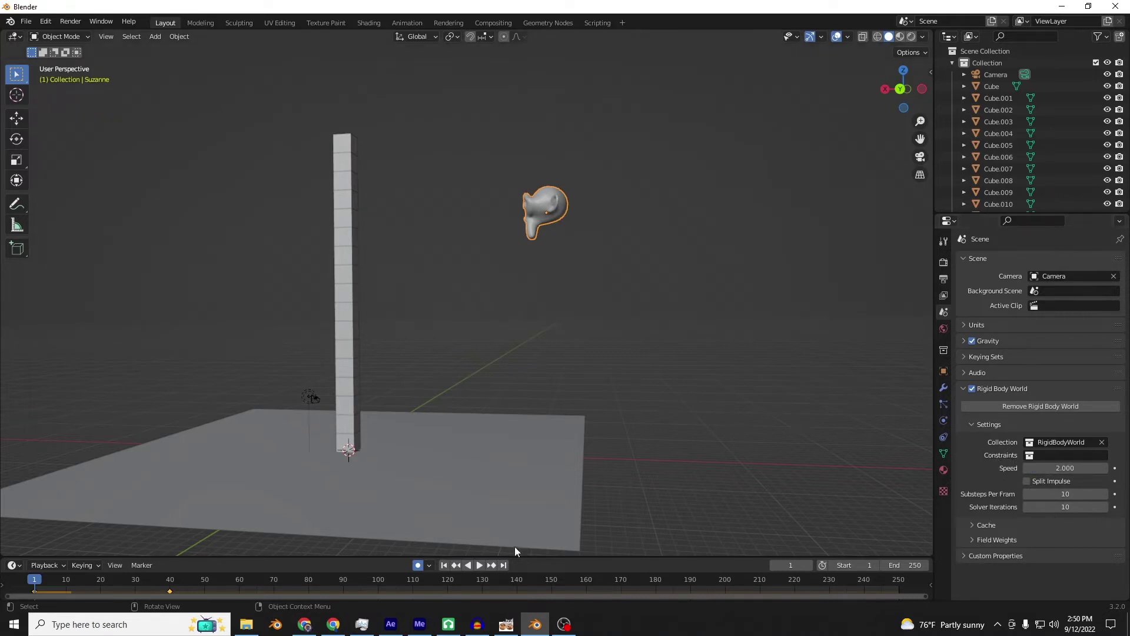
key(space)
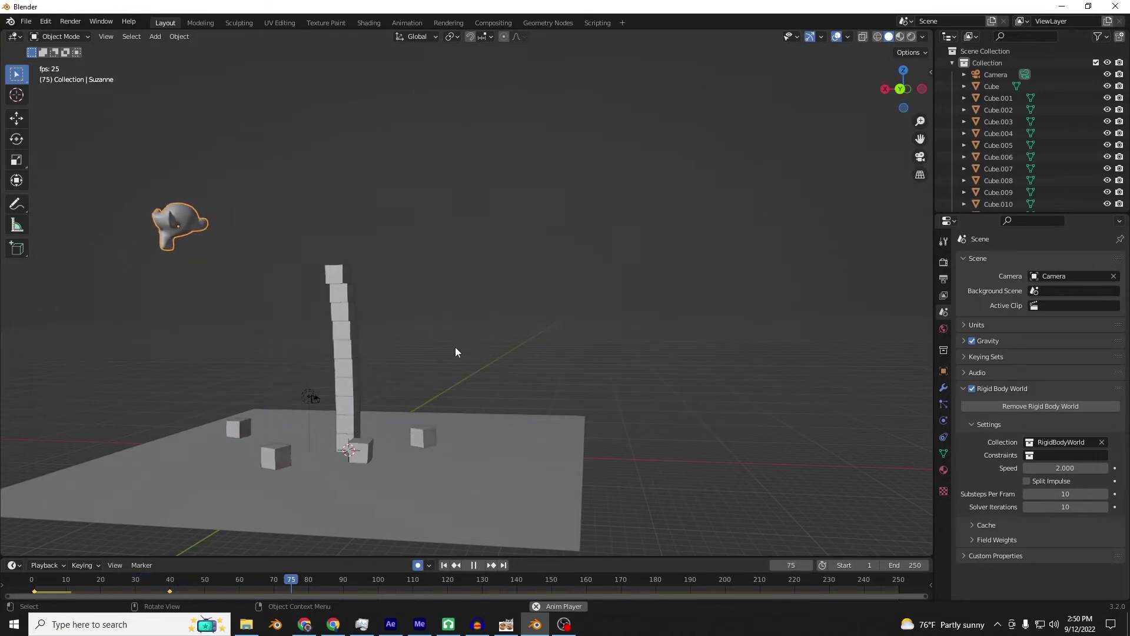
key(space)
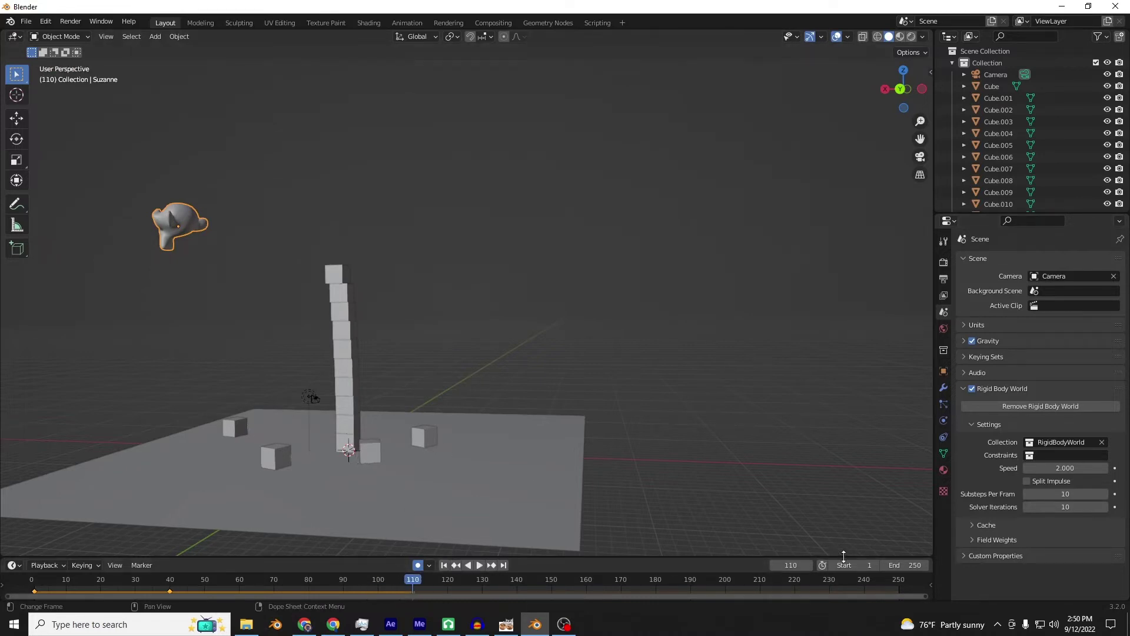
Show the Rigid Body cache settings (frames 1–250) and rewind to frame 1.
click(981, 526)
scroll(1001, 518, down, 4)
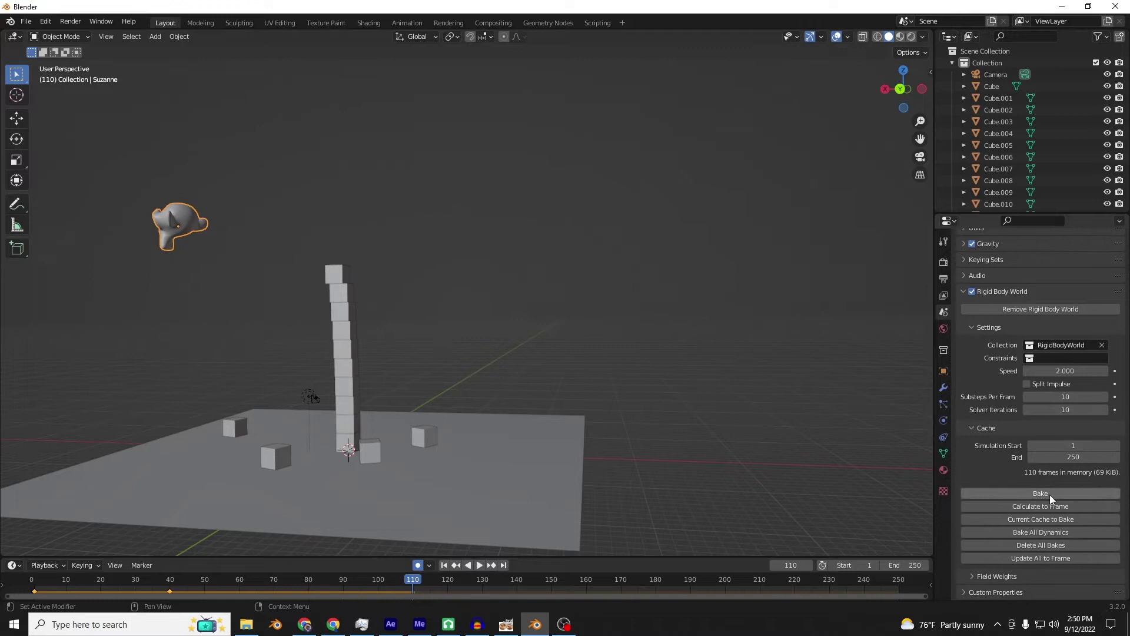
click(445, 566)
middle_drag(494, 501, 855, 242)
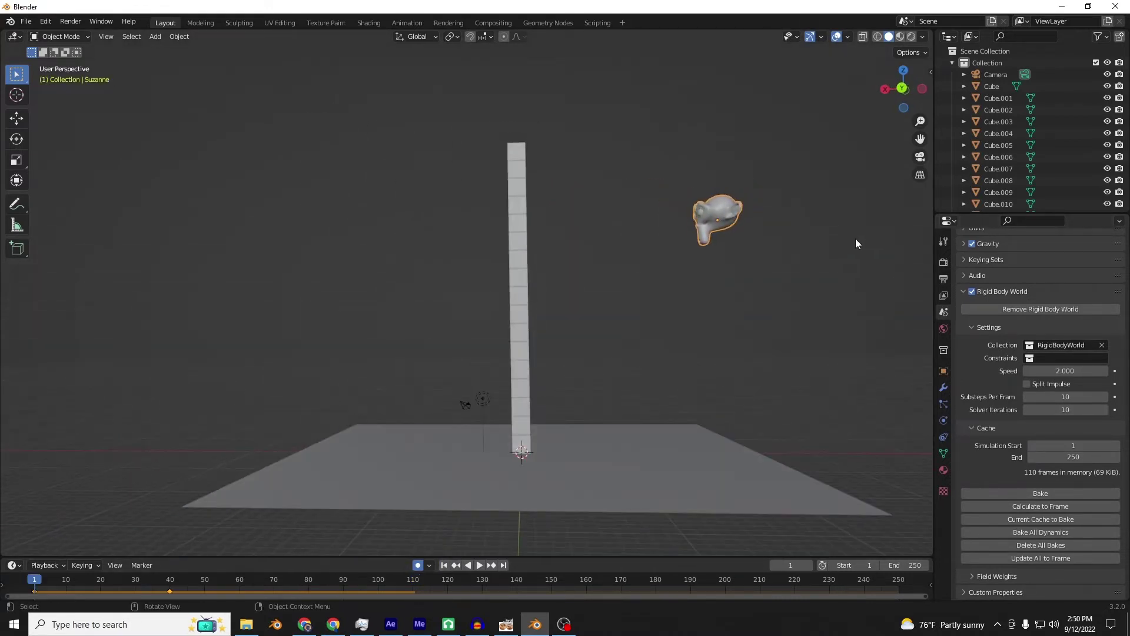
From the back view, duplicate the cube tower along X into eight side-by-side towers.
click(904, 89)
drag(538, 454, 511, 114)
key(shift+d)
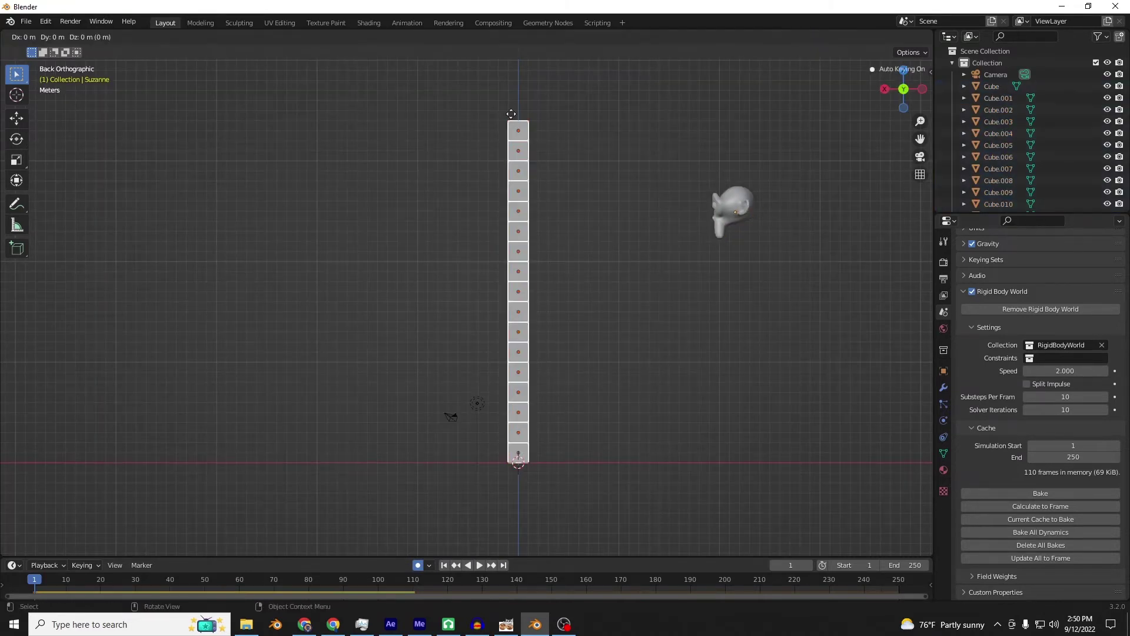
key(x)
click(481, 114)
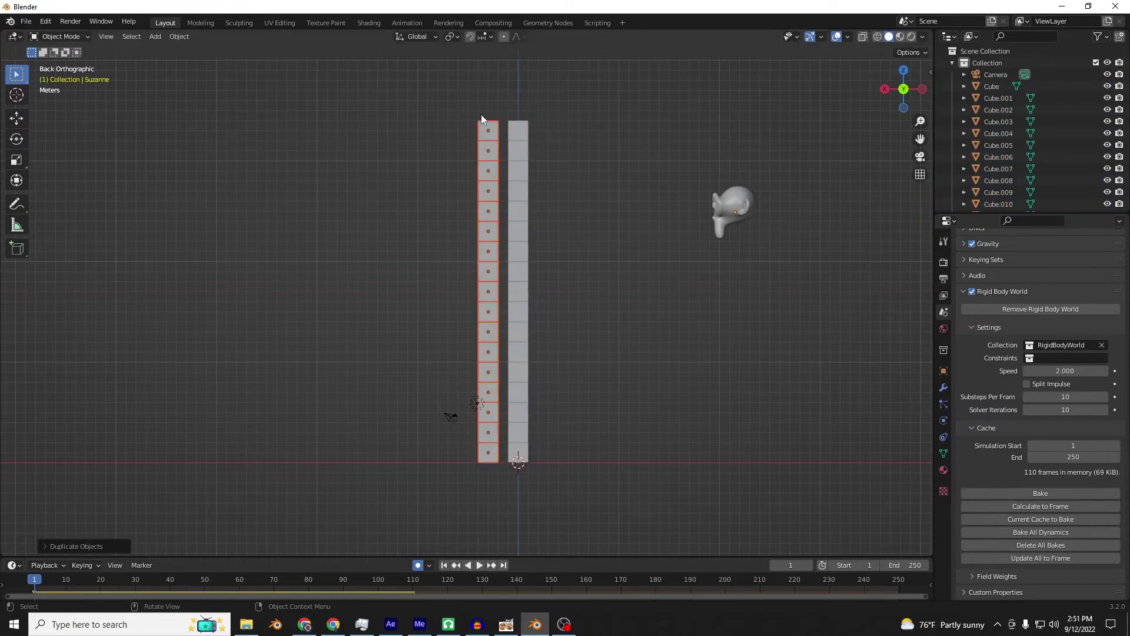
key(shift+r)
key(shift+r)
key(shift+r)
key(shift+r)
key(shift+r)
key(shift+r)
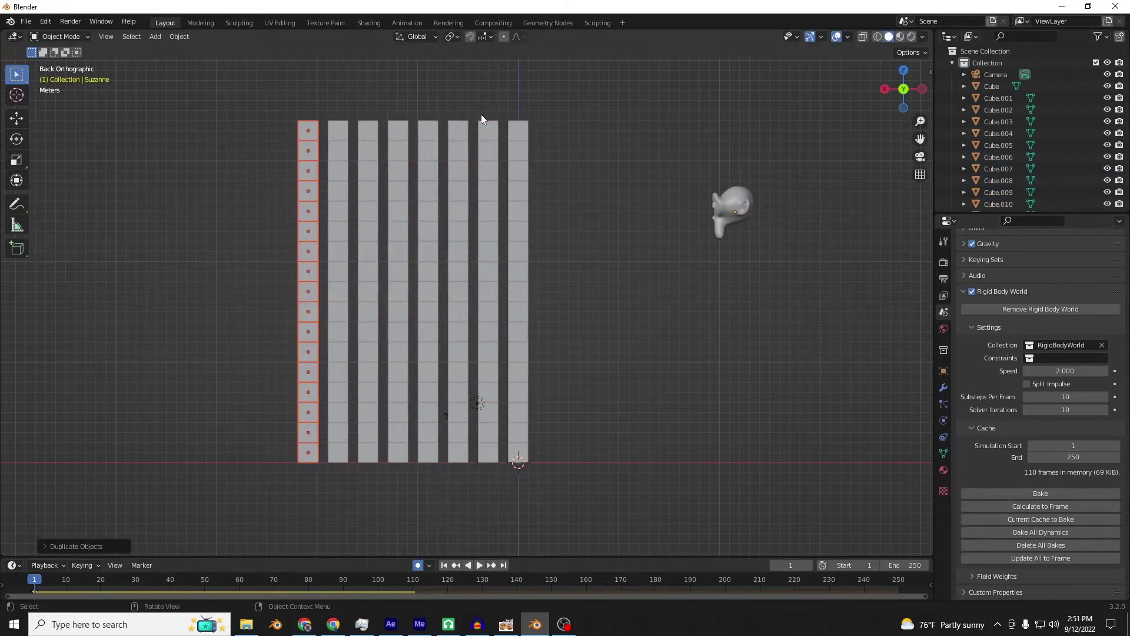
Select the monkey head and jump to frame 40 to check the impact.
middle_drag(596, 138, 601, 188)
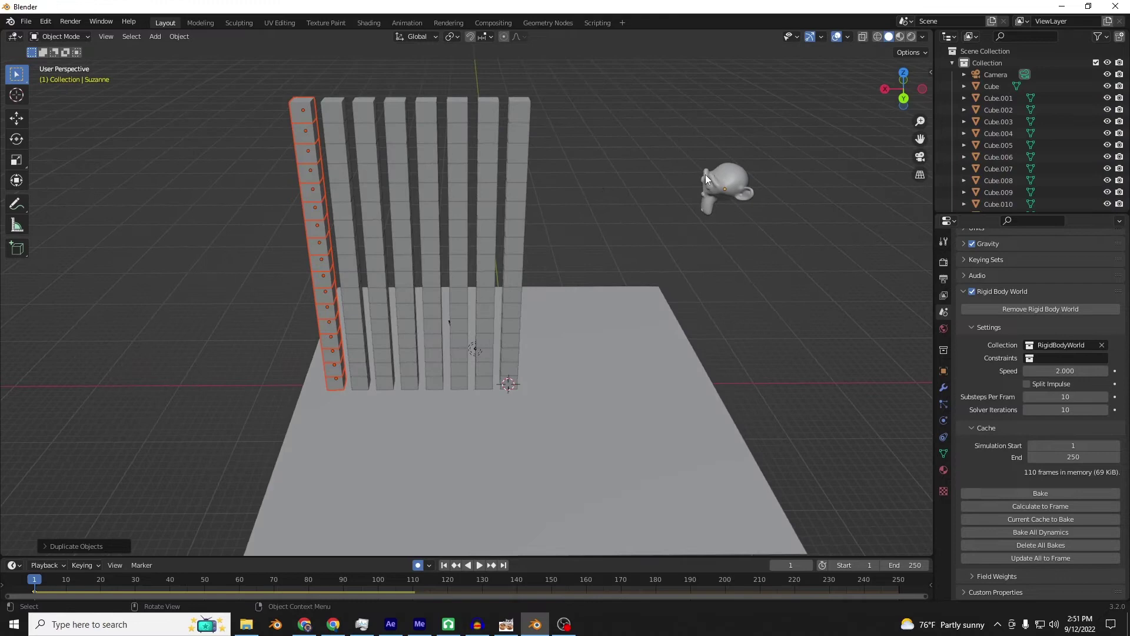
click(736, 190)
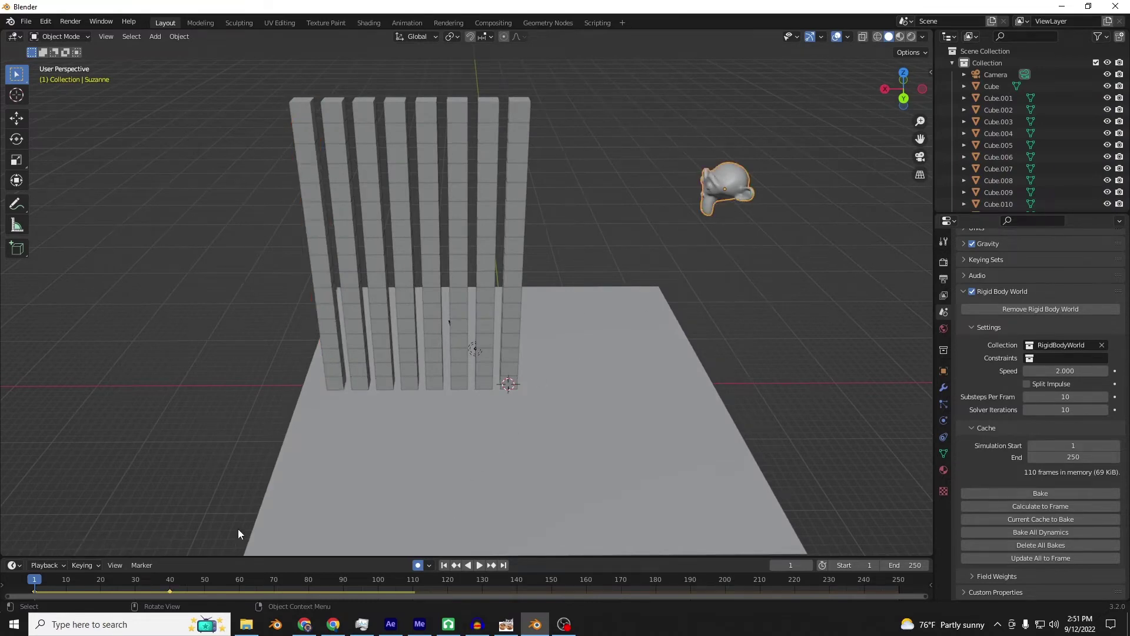
click(492, 565)
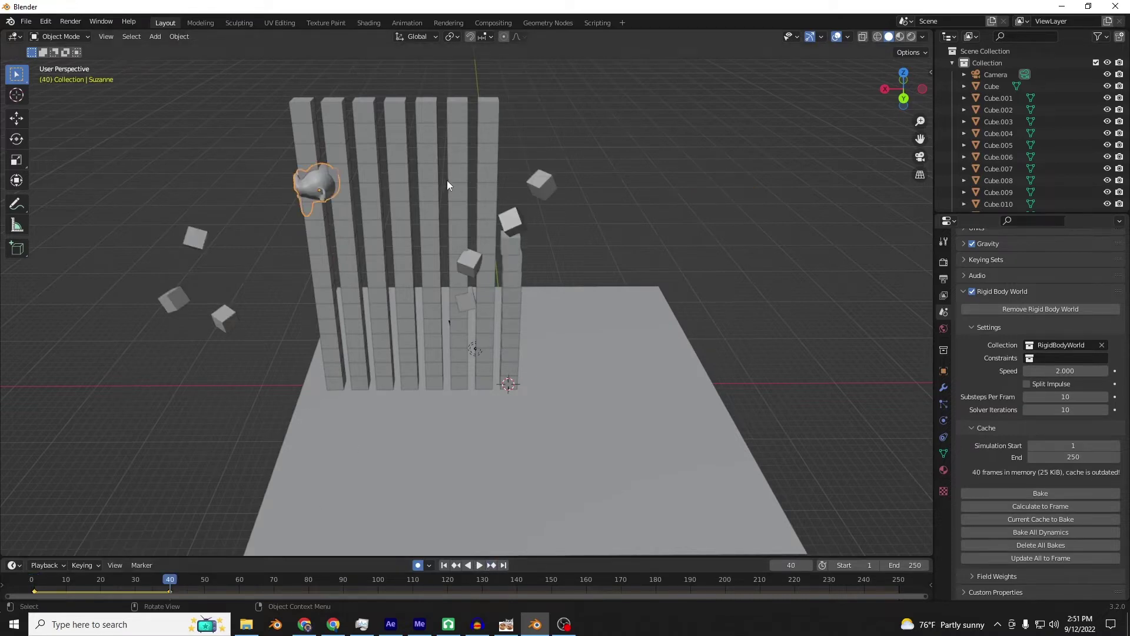
Shift the monkey head's frame-40 position further left, replay the collapse, and rewind to frame 1.
key(g)
click(380, 195)
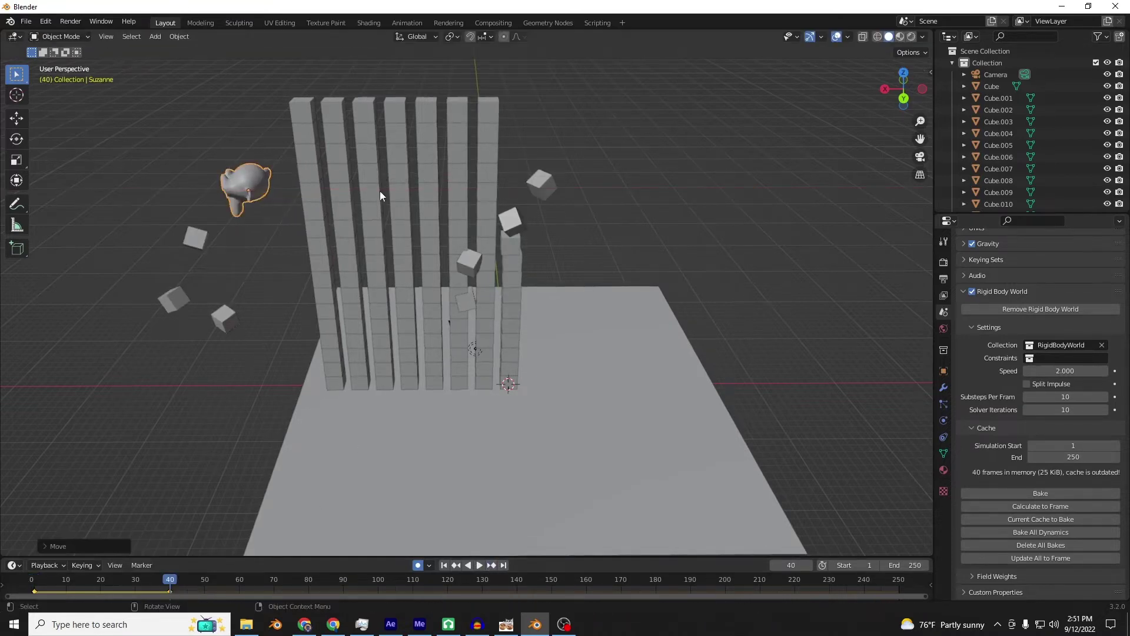
drag(167, 583, 26, 586)
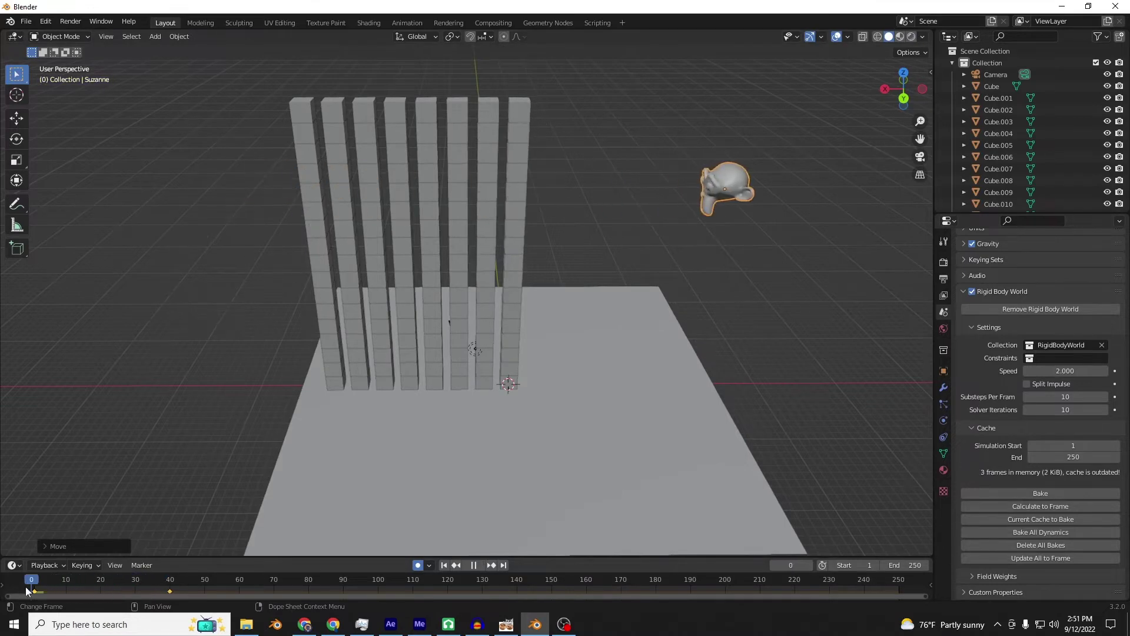
middle_drag(795, 213, 799, 179)
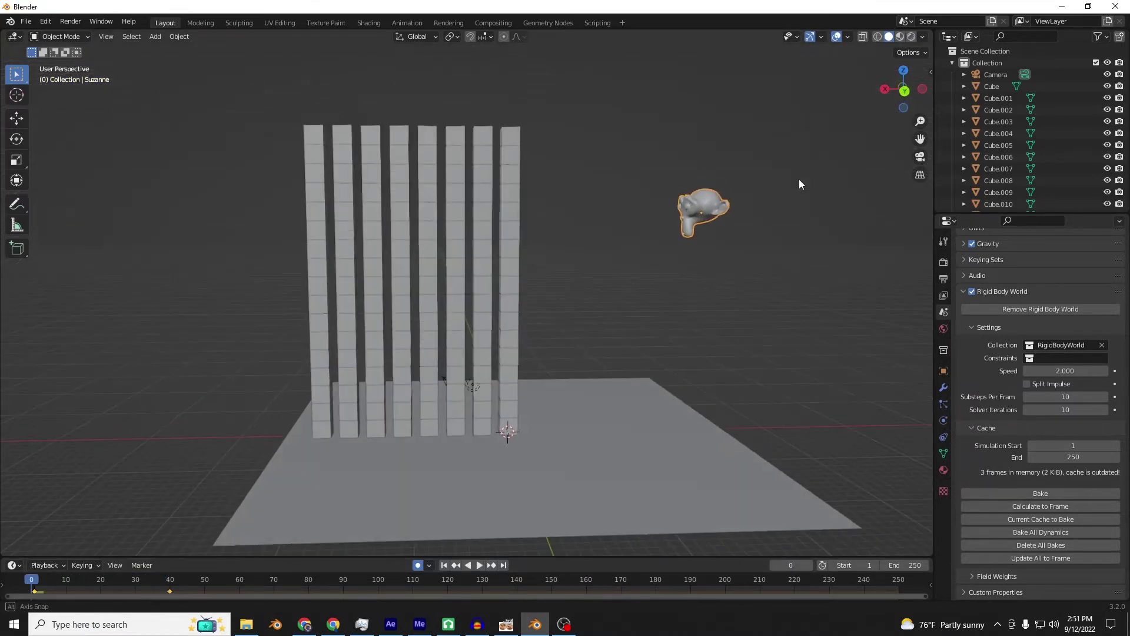
key(space)
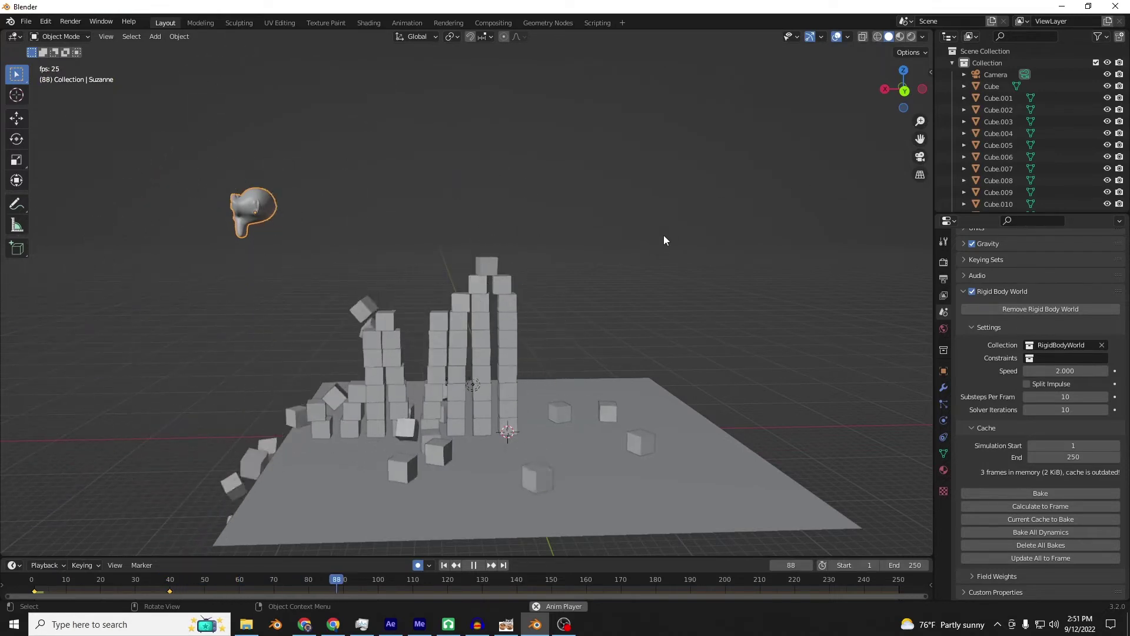
middle_drag(624, 236, 562, 312)
key(space)
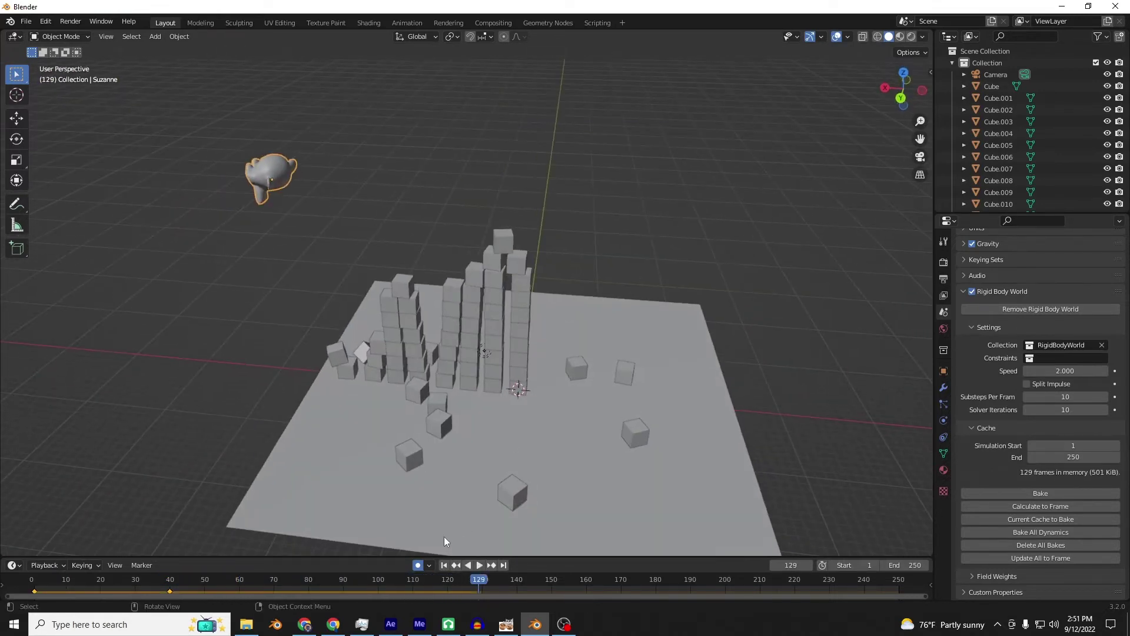
click(444, 566)
middle_drag(453, 548, 749, 244)
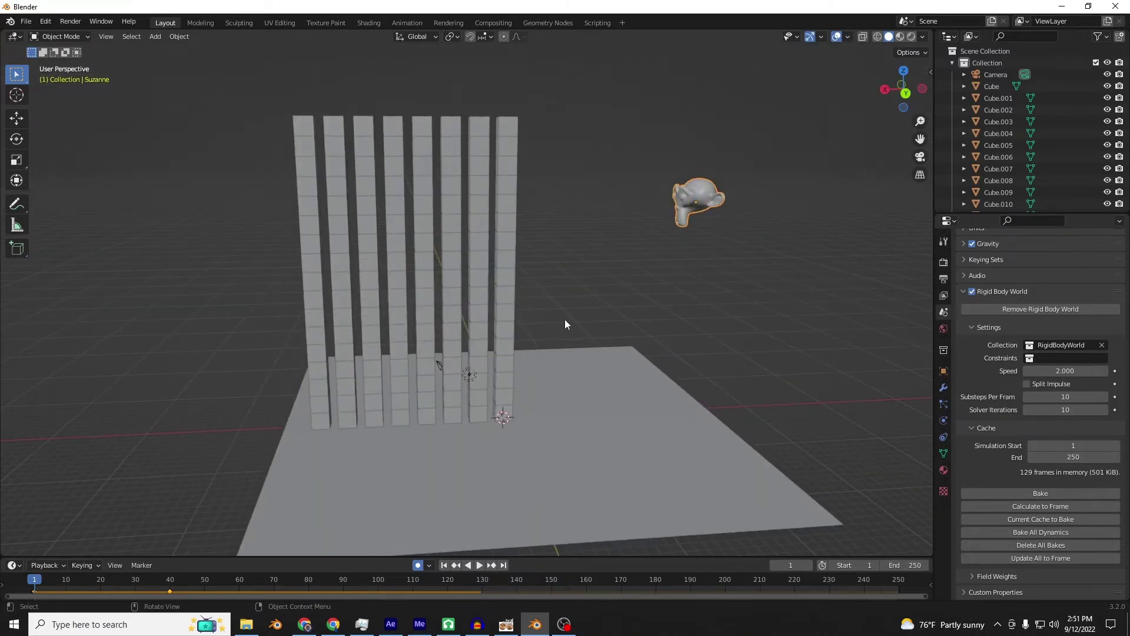
Delete the Camera and the Light from the scene.
click(990, 75)
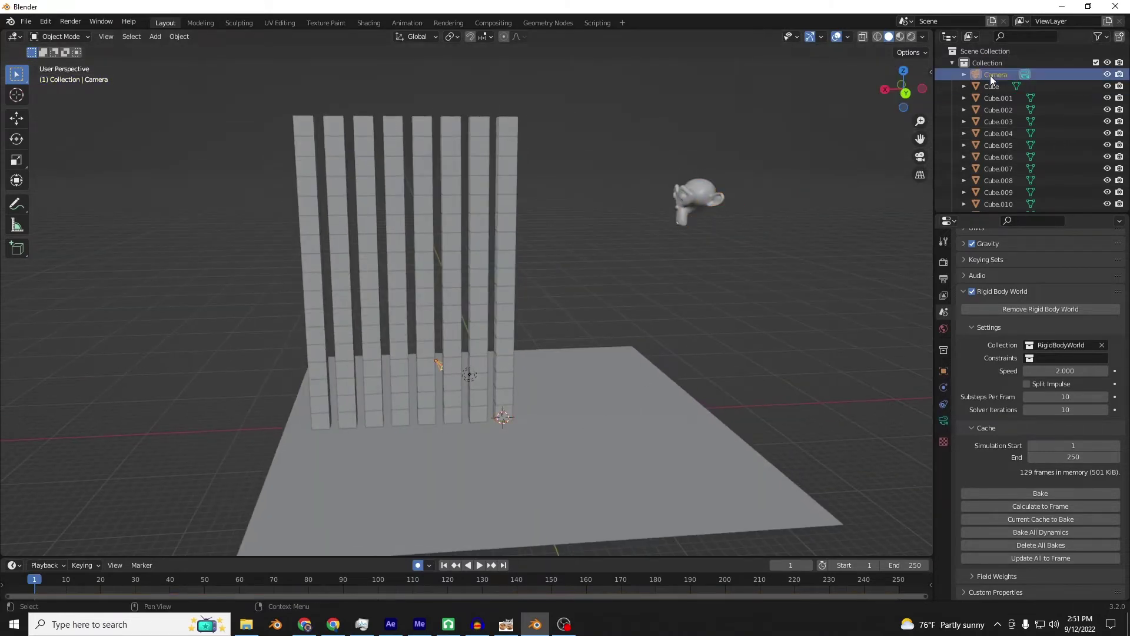
key(Delete)
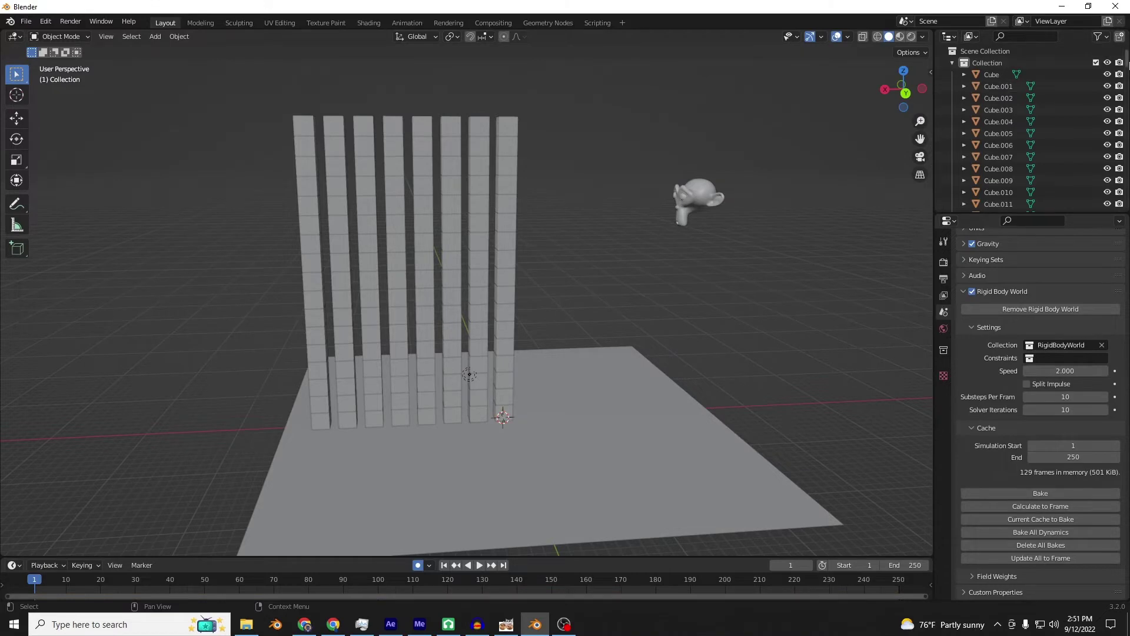
scroll(1112, 147, down, 20)
click(991, 177)
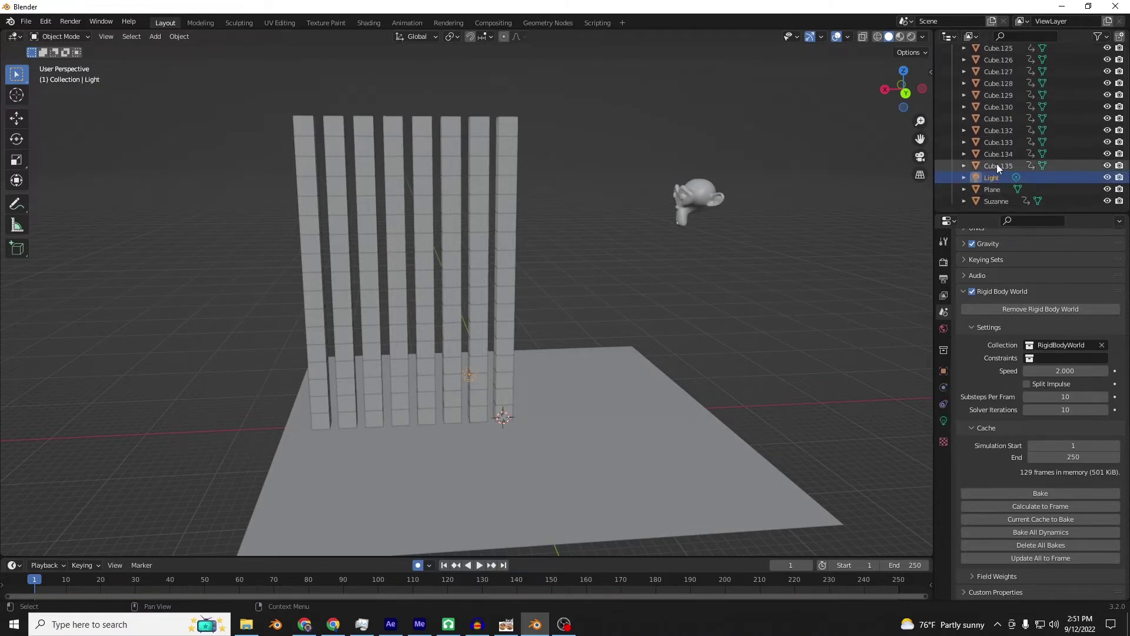
key(Delete)
Duplicate the eight-tower wall sideways into several more rows and play the simulation.
click(906, 93)
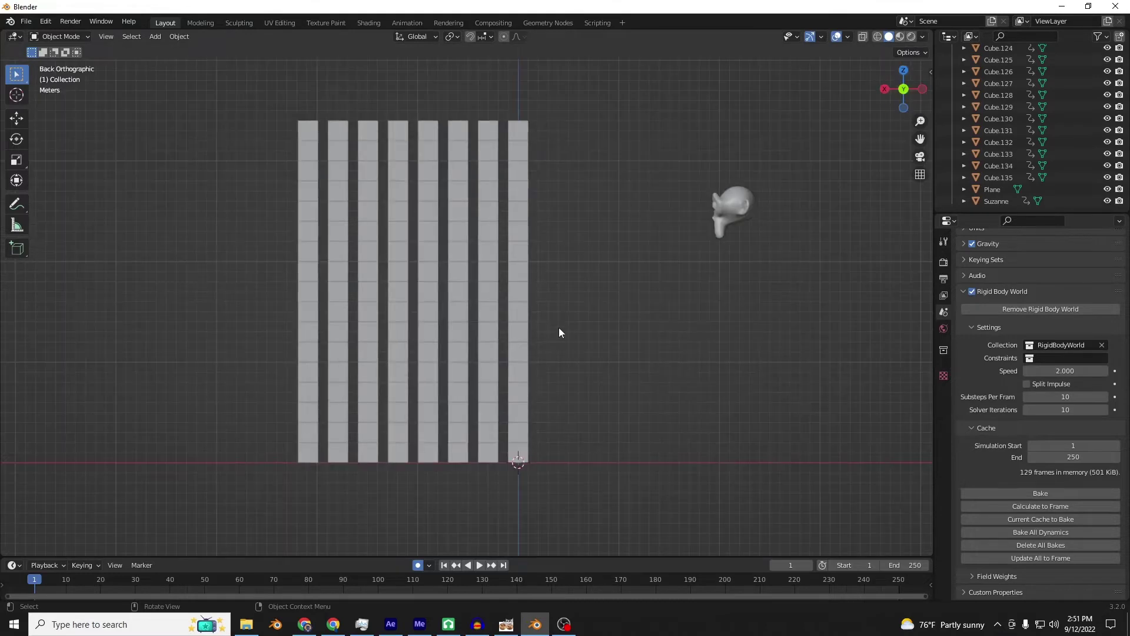
drag(550, 448, 284, 114)
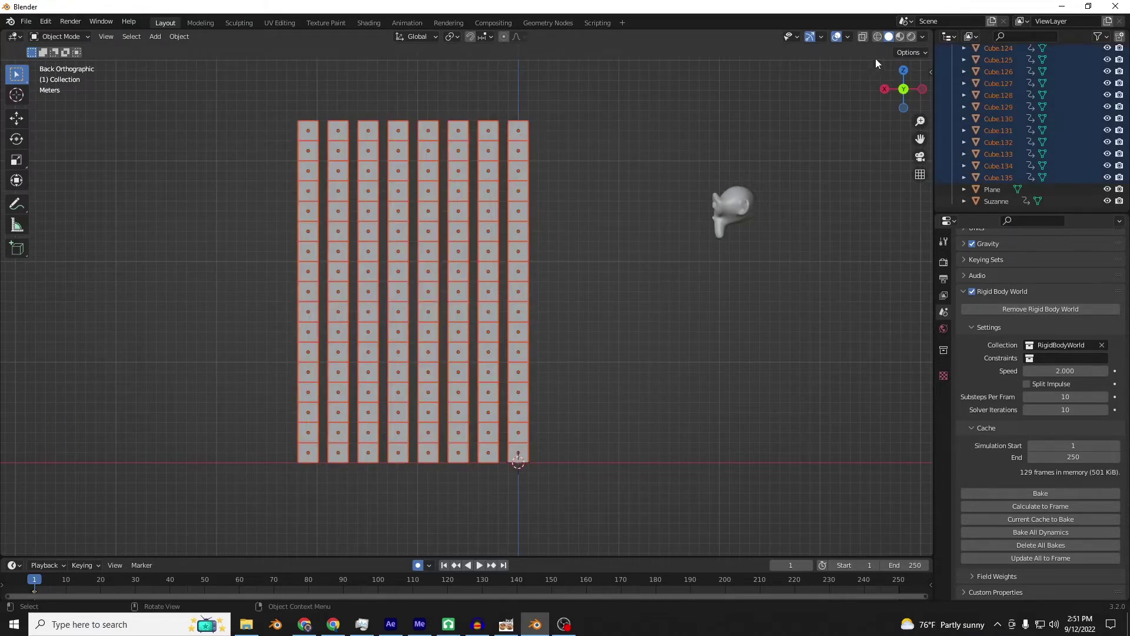
click(922, 89)
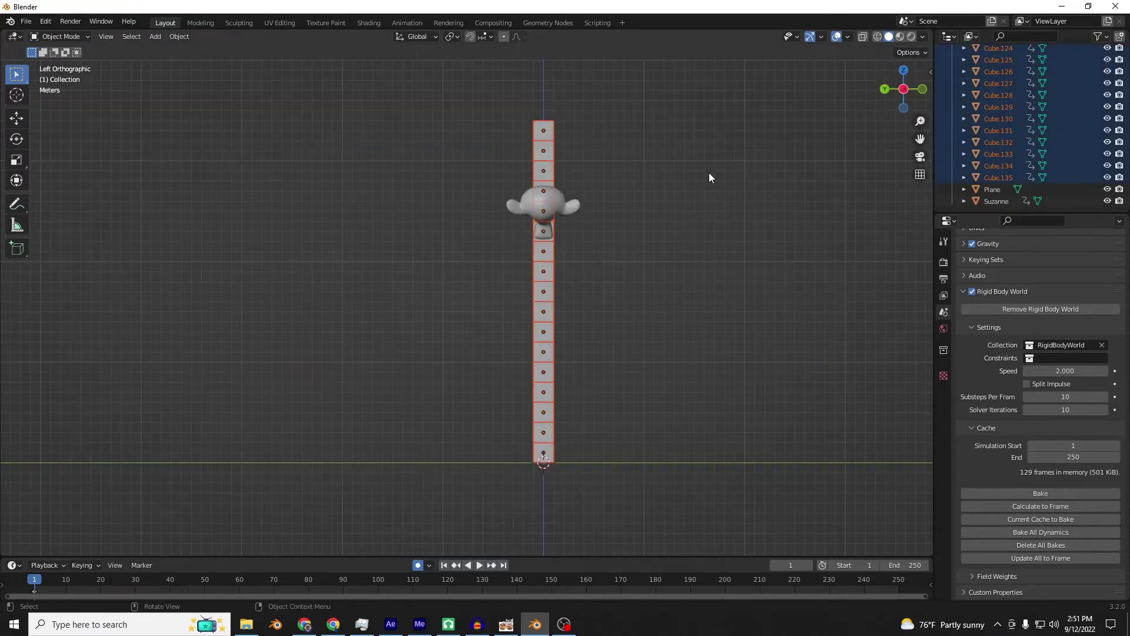
key(shift+d)
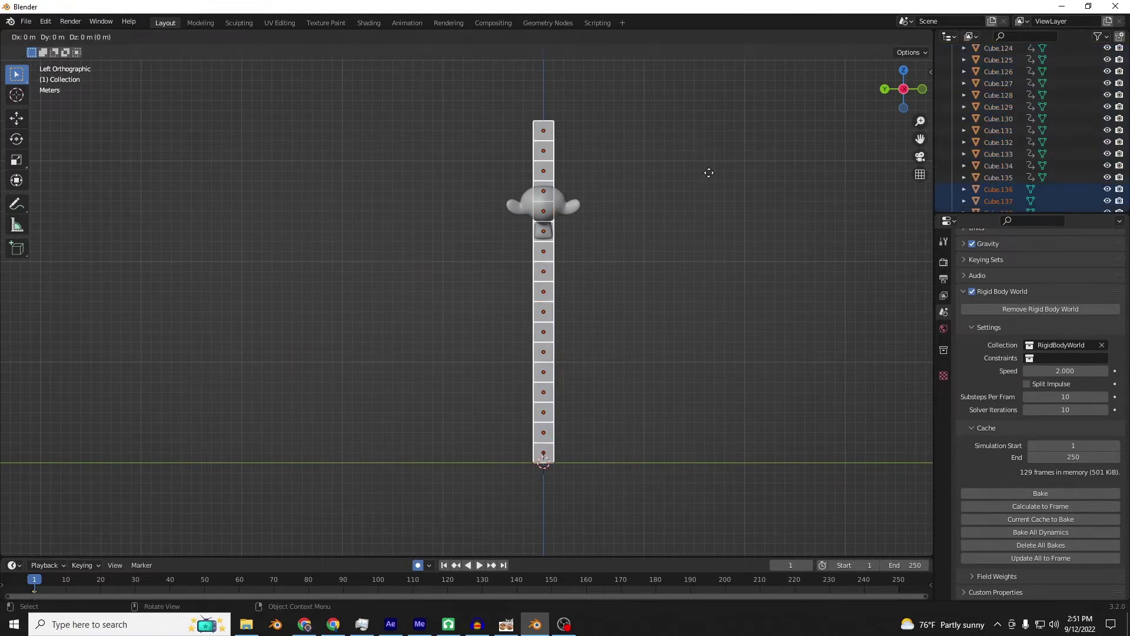
click(675, 178)
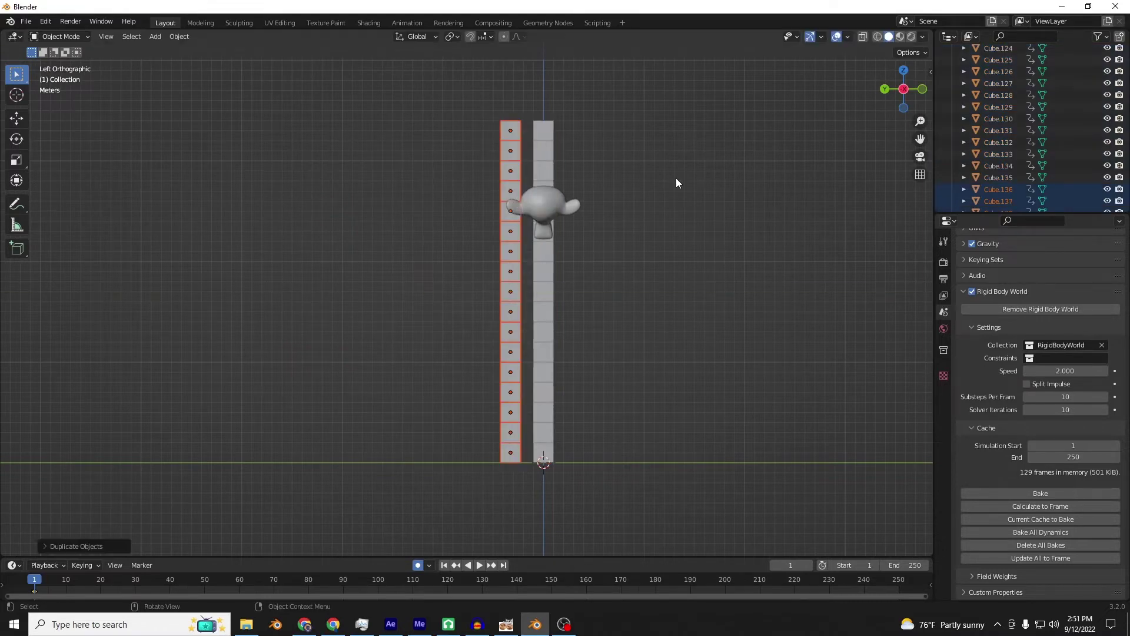
key(shift+r)
key(shift+r)
key(shift+r)
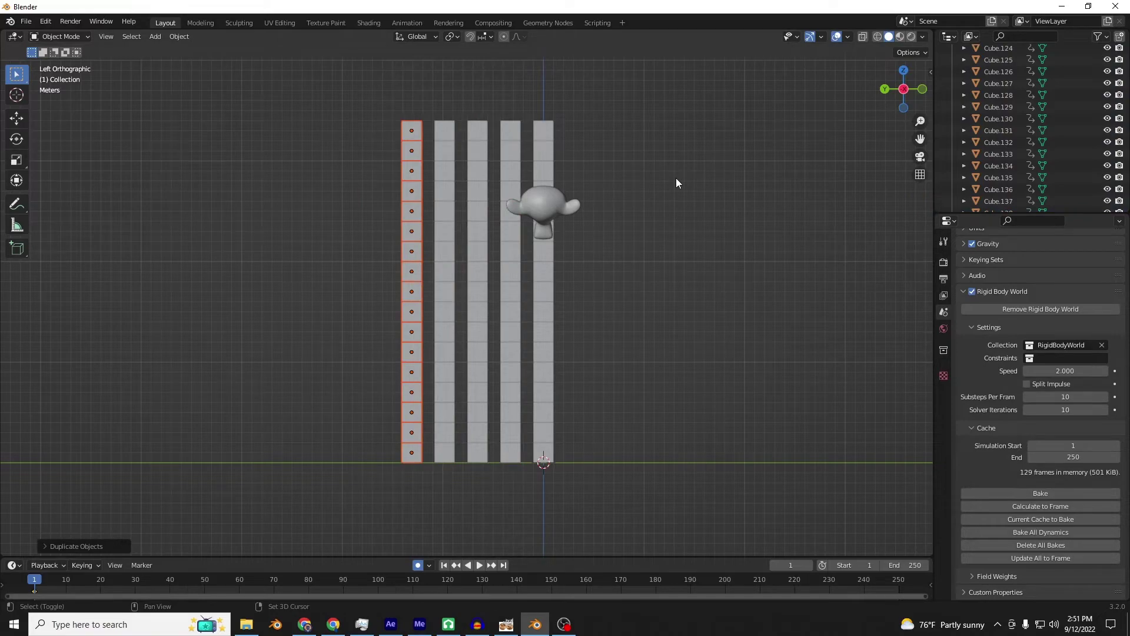
middle_drag(846, 279, 653, 333)
key(space)
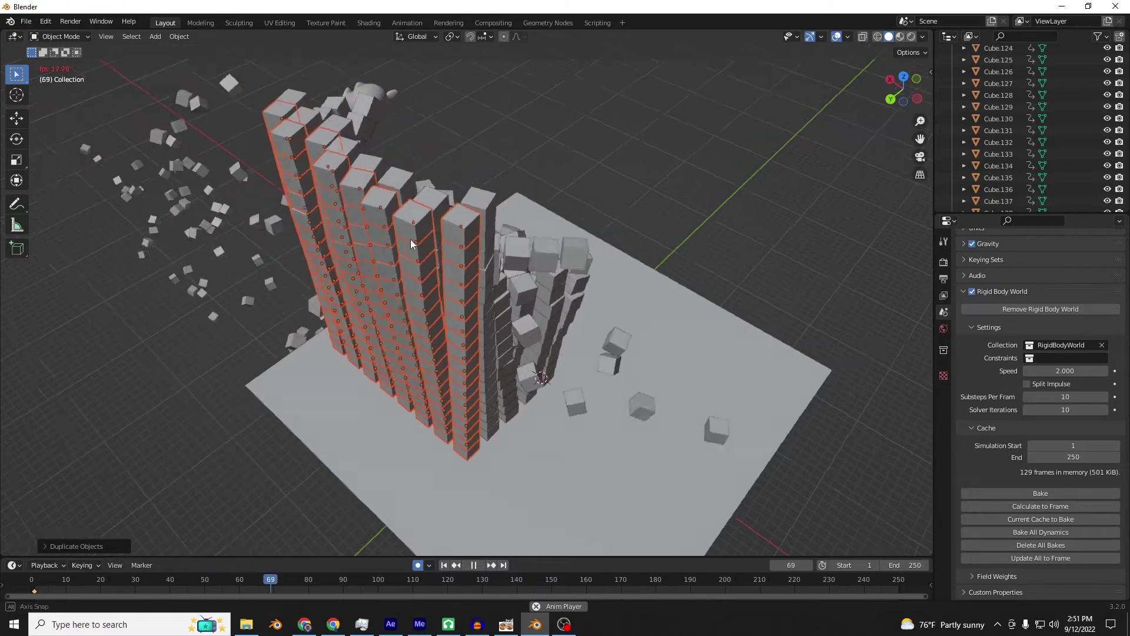
Watch the tower grid collapse from low and top-down angles, then stop and rewind to frame 1.
middle_drag(411, 239, 352, 189)
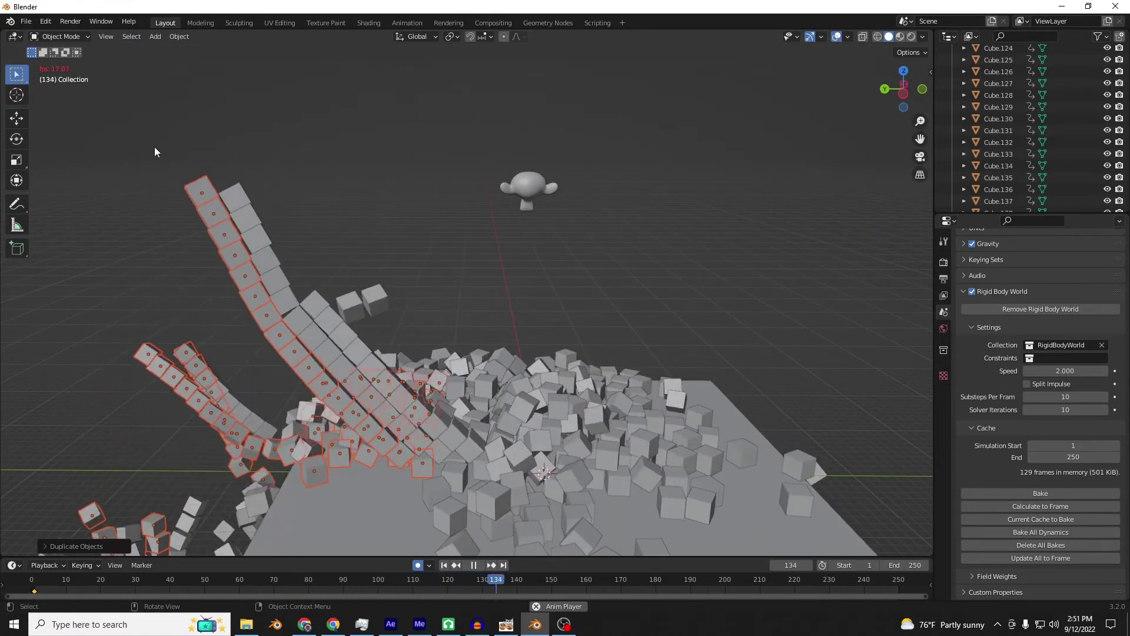
middle_drag(461, 398, 453, 531)
key(space)
middle_drag(609, 348, 454, 308)
key(space)
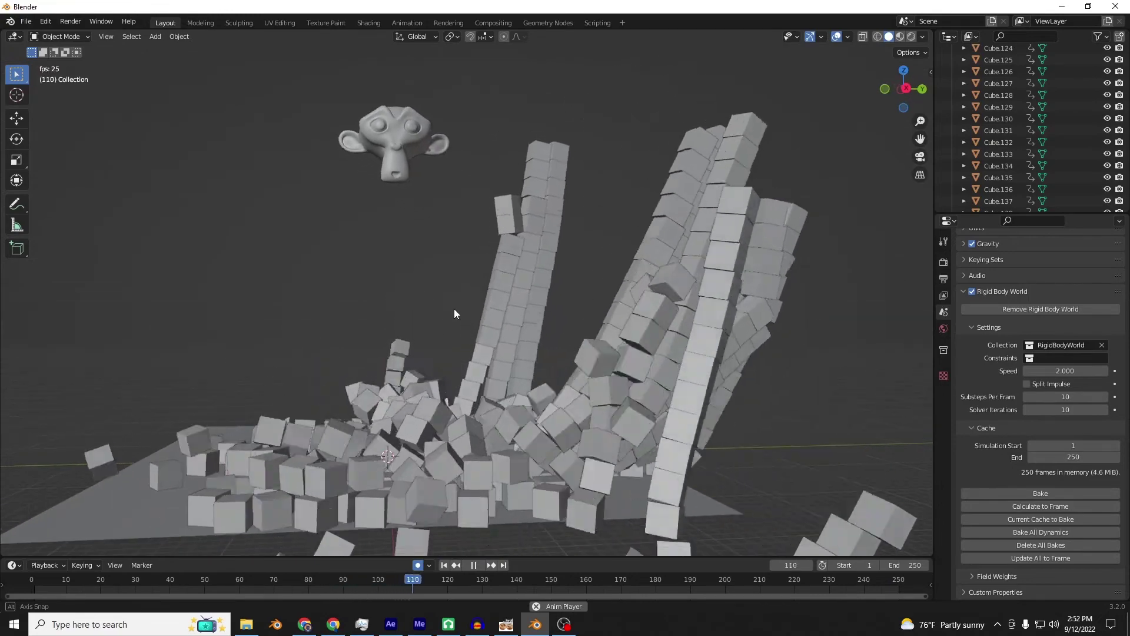
key(Escape)
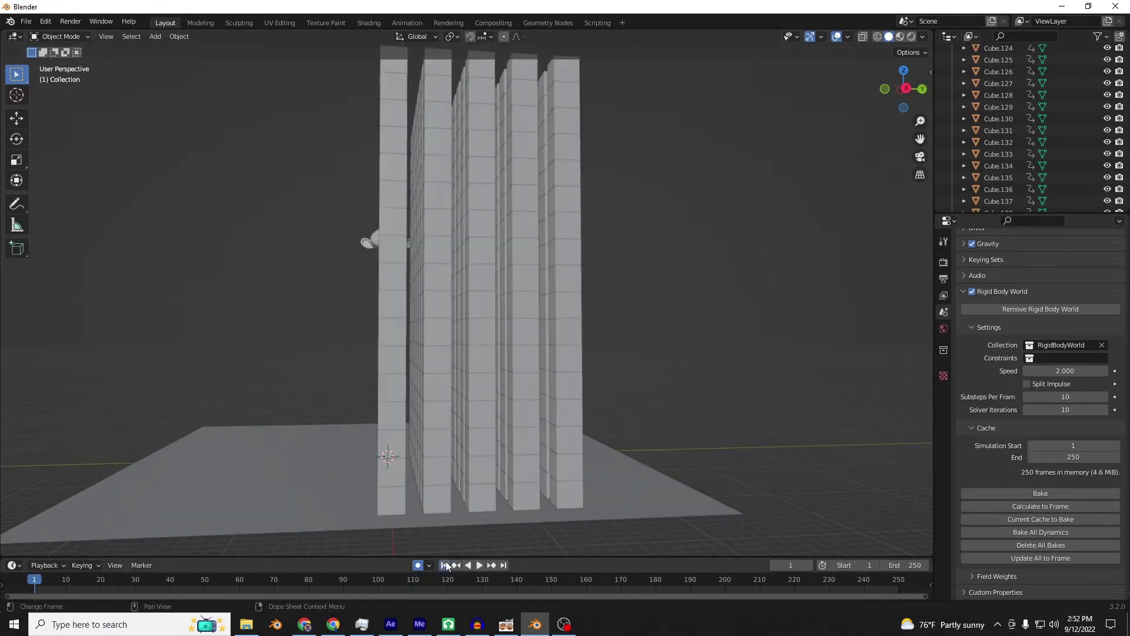
middle_drag(378, 240, 618, 435)
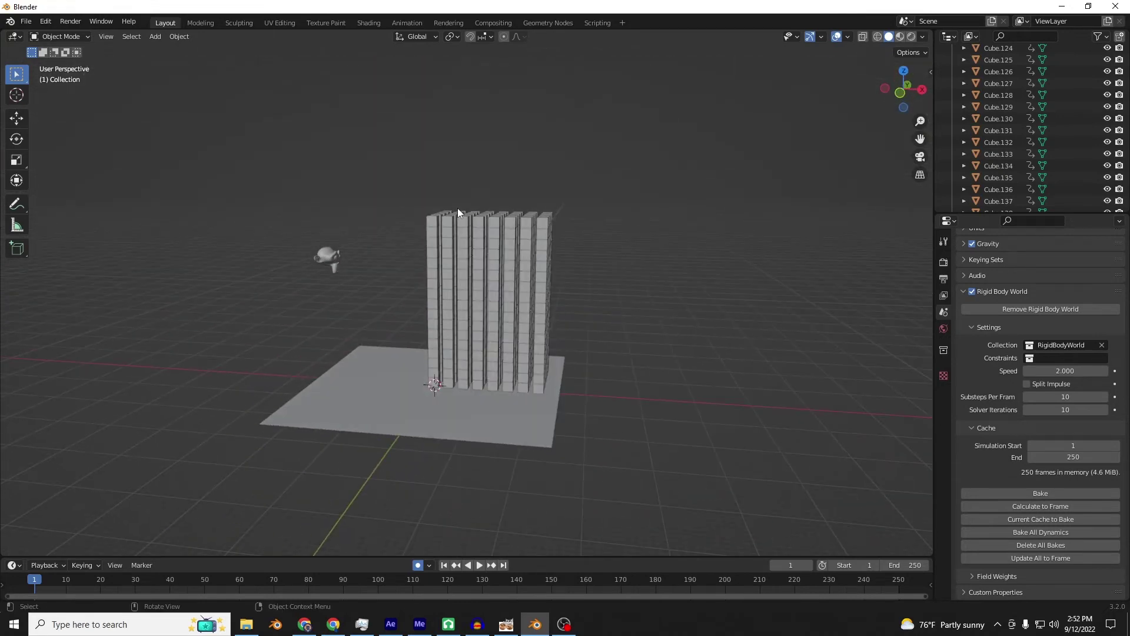
Select the monkey head and clear its animation keyframes.
click(315, 260)
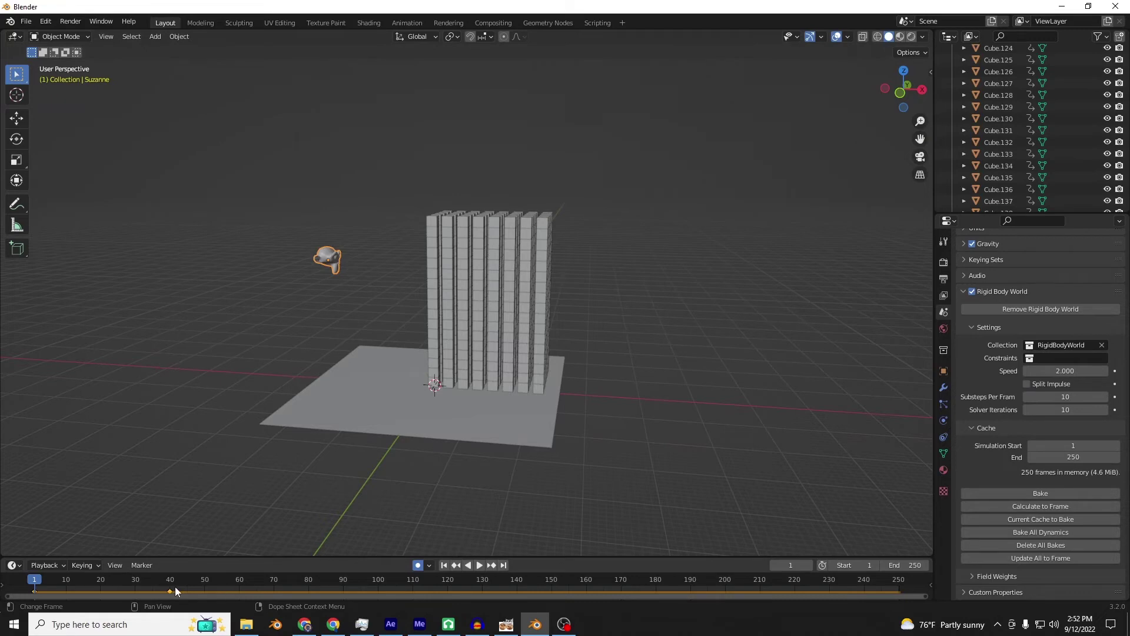
key(Delete)
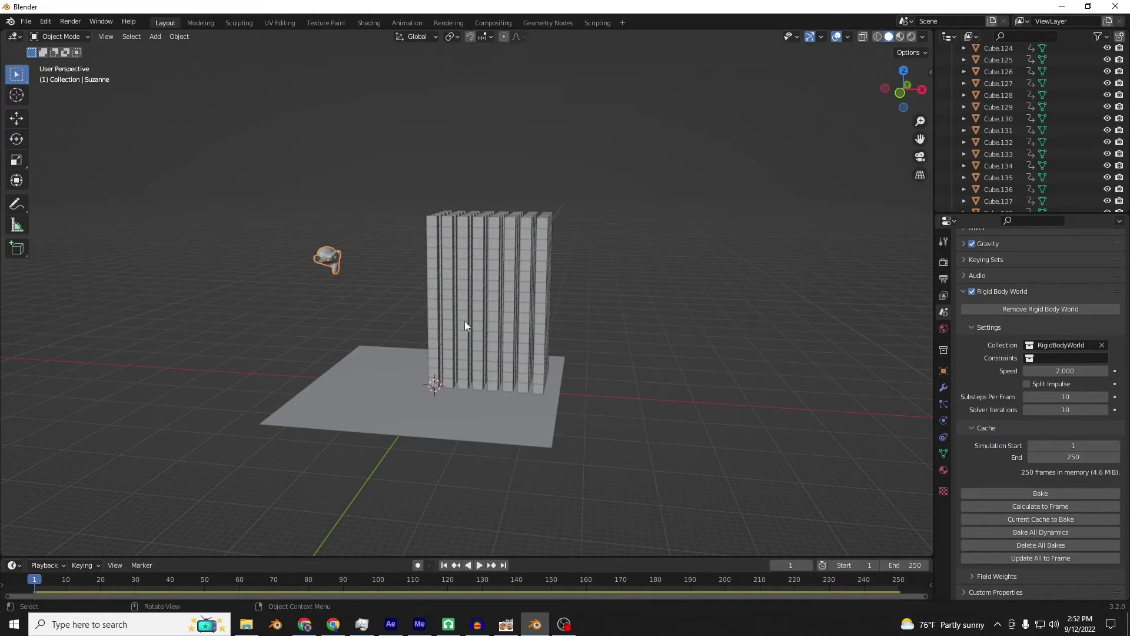
middle_drag(464, 321, 492, 334)
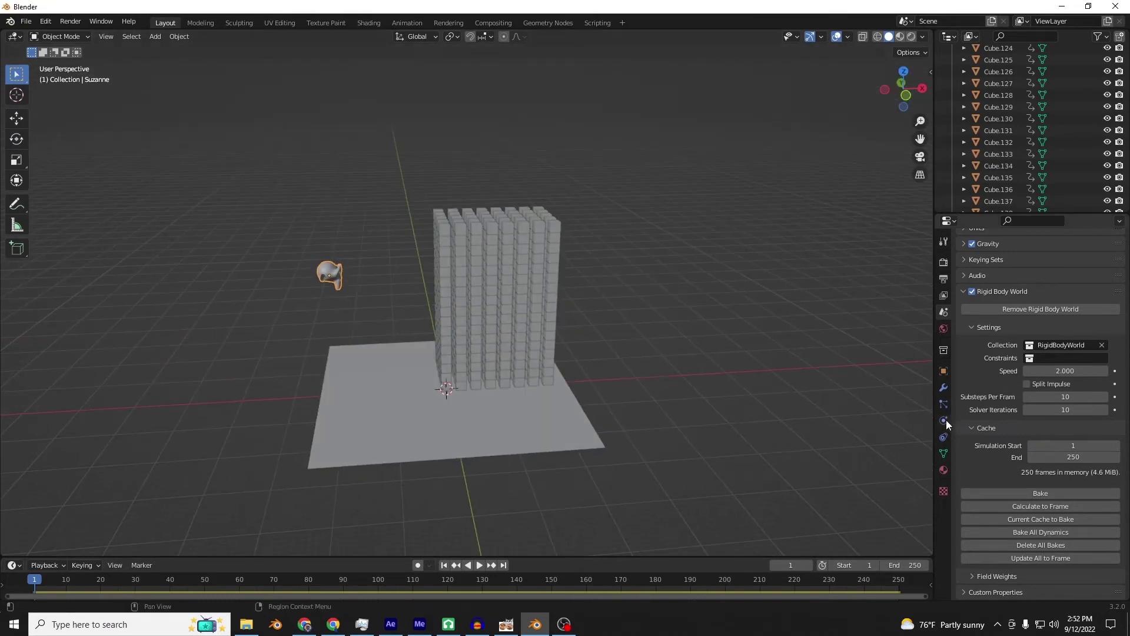
In front view, raise the monkey above the tower grid and play the drop.
click(906, 95)
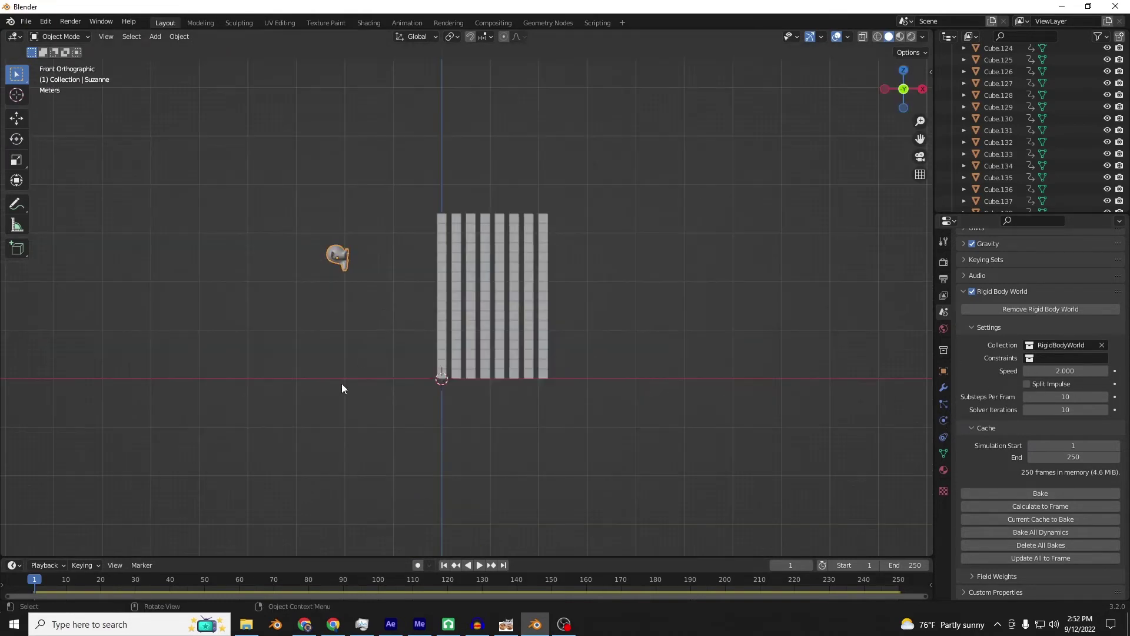
key(g)
click(522, 247)
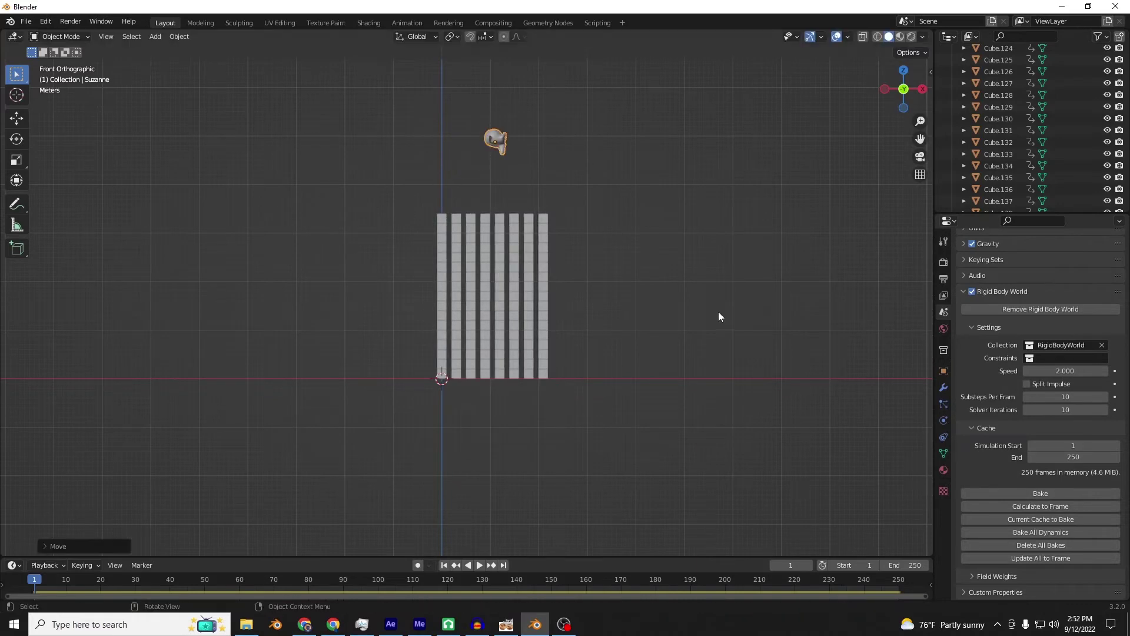
click(942, 419)
middle_drag(530, 379, 550, 394)
key(space)
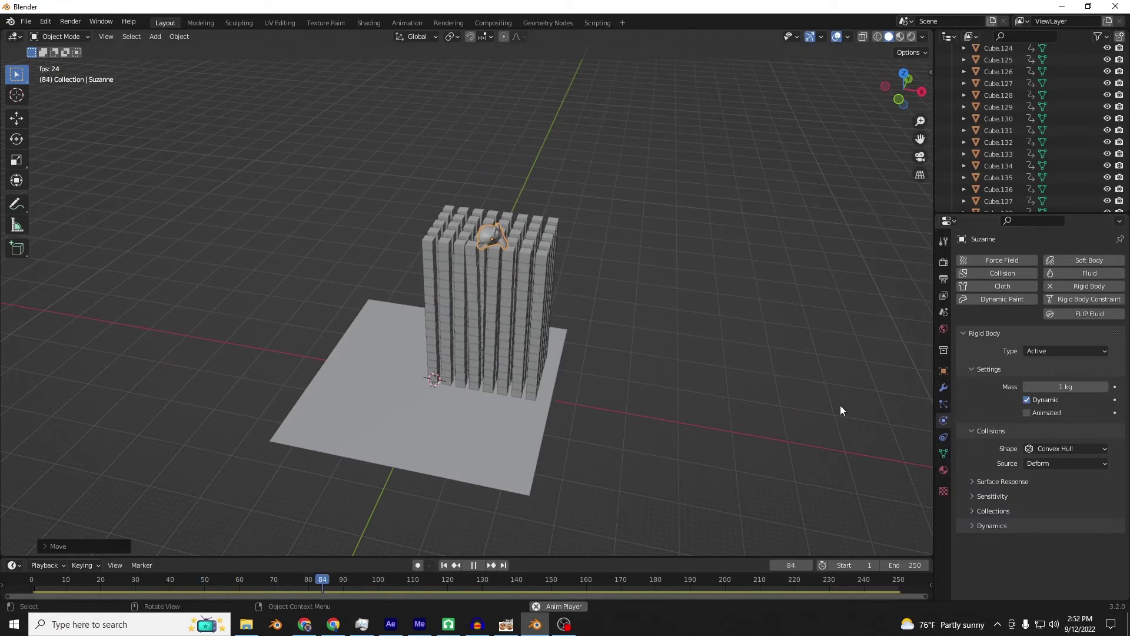
Rewind, raise the monkey's rigid body mass from 1 kg to 38.5 kg, and replay.
scroll(780, 409, up, 8)
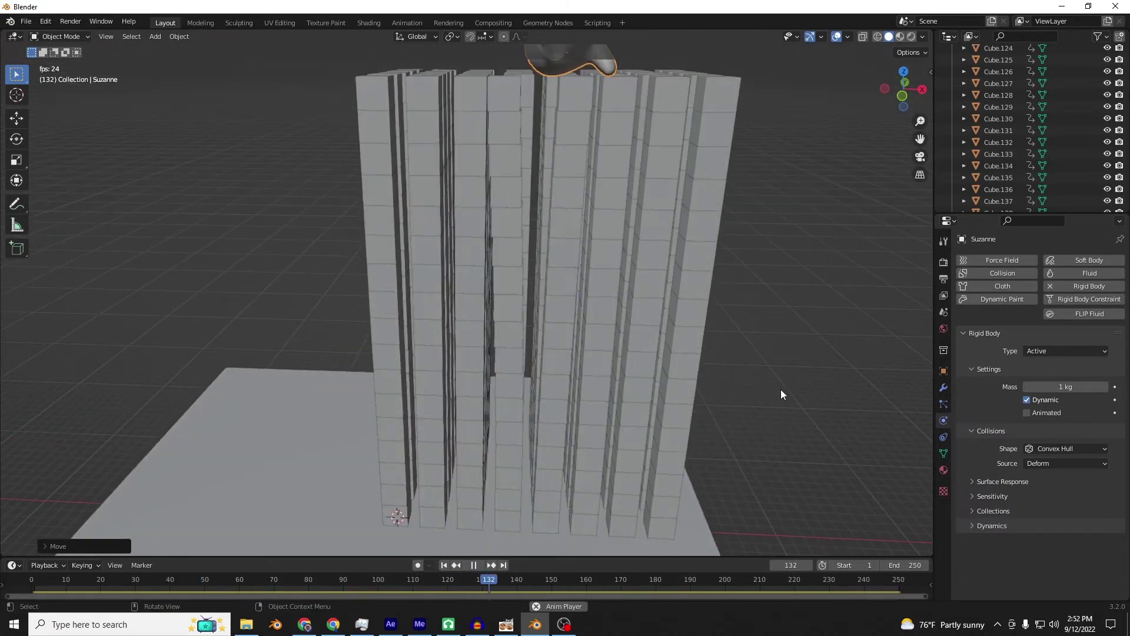
middle_drag(667, 320, 598, 396)
key(space)
click(444, 566)
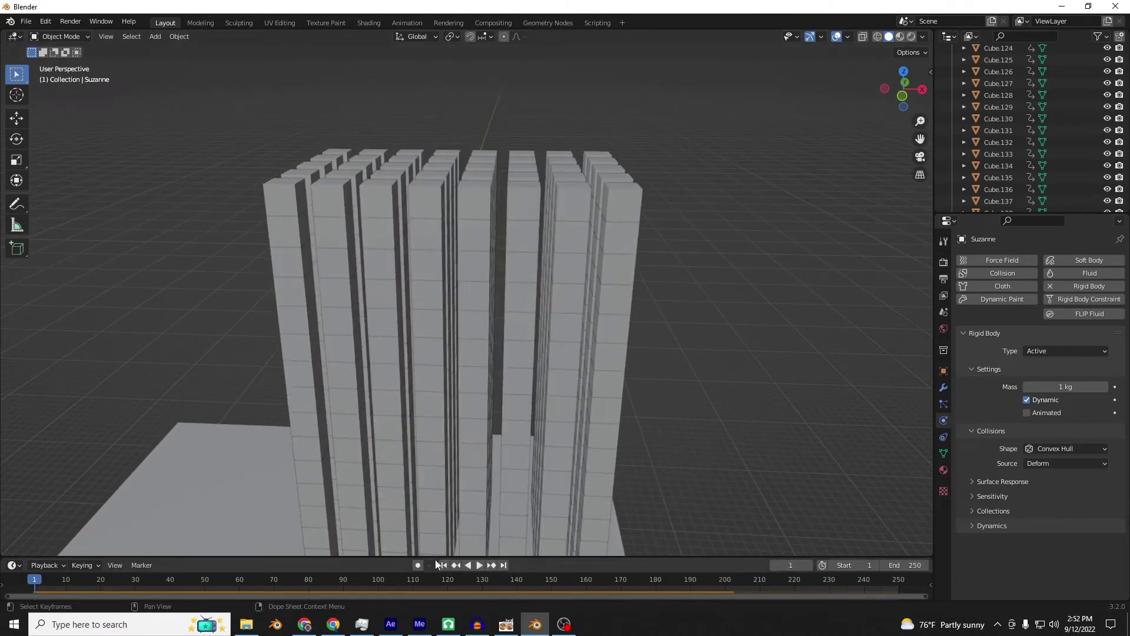
drag(1065, 387, 1101, 386)
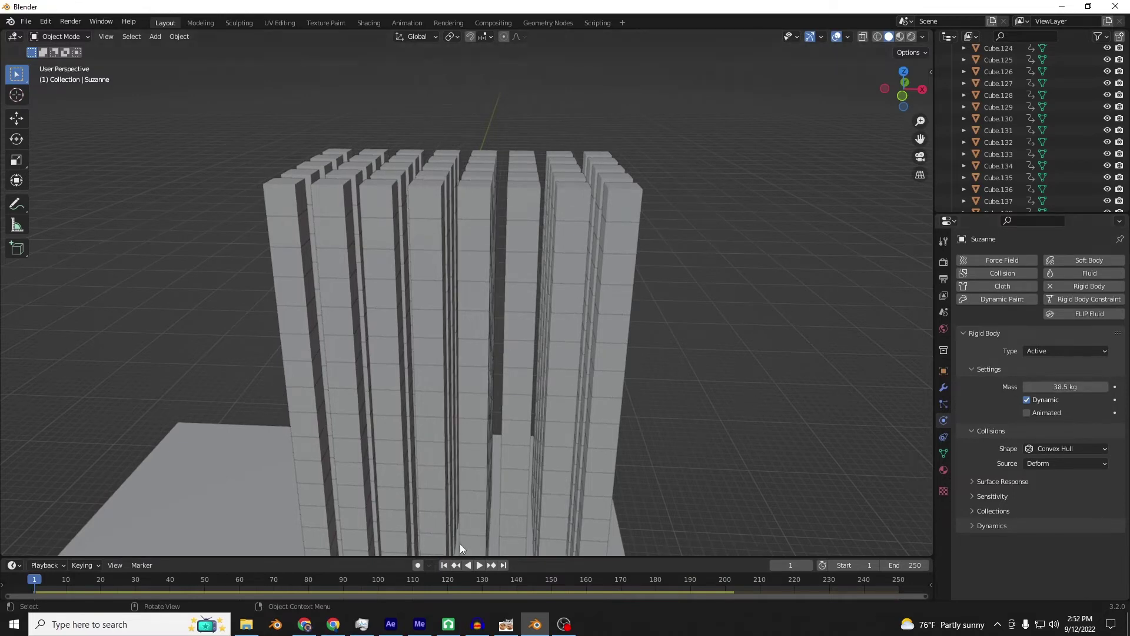
scroll(548, 476, down, 6)
key(space)
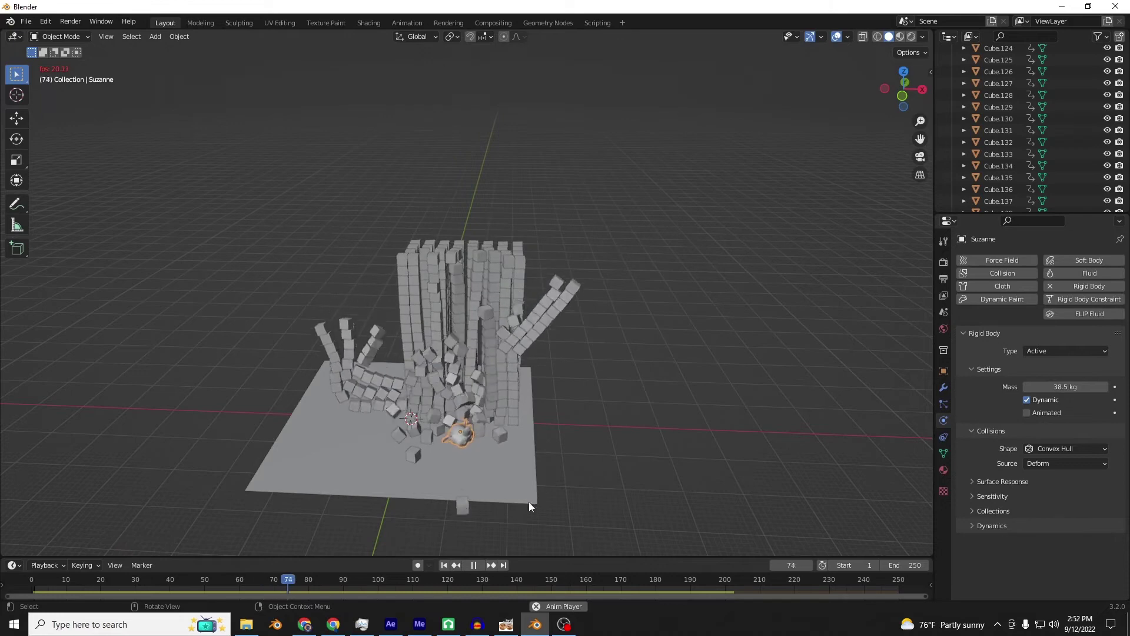
Rewind and, in top view, move the monkey 2.184 m along Y over the towers, then replay.
click(472, 566)
click(445, 566)
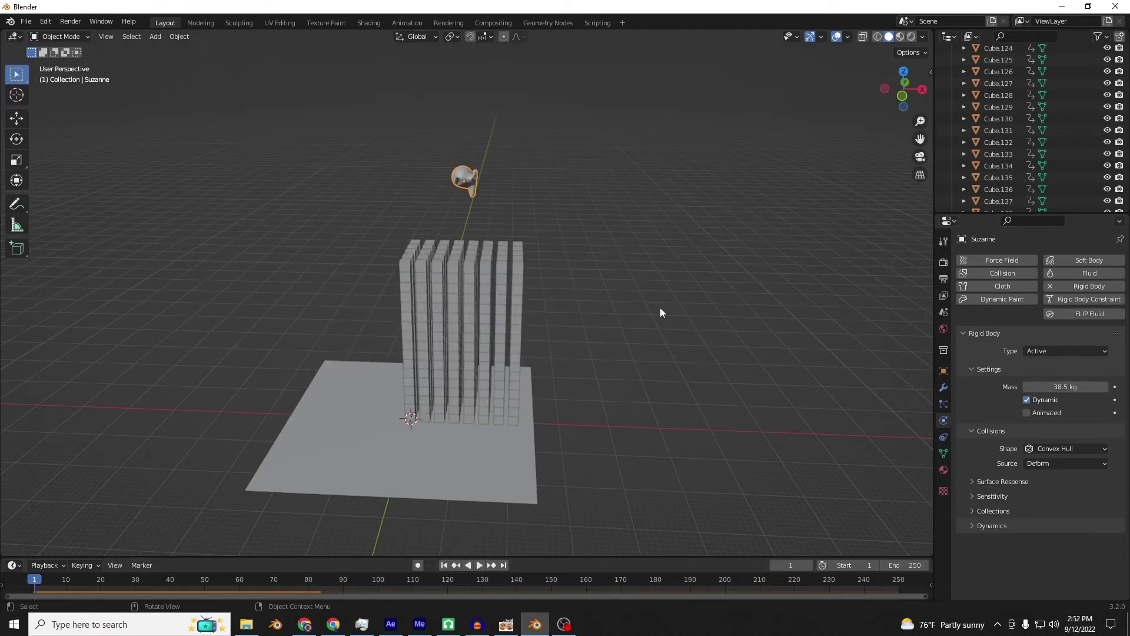
click(905, 72)
key(g)
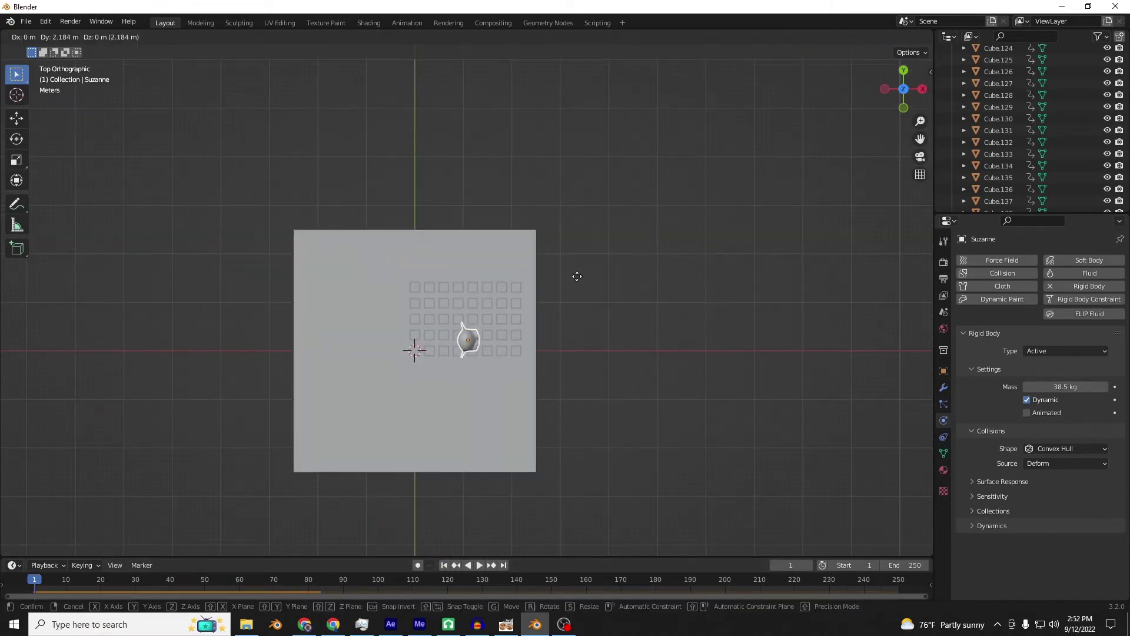
click(575, 260)
middle_drag(600, 281, 607, 212)
key(space)
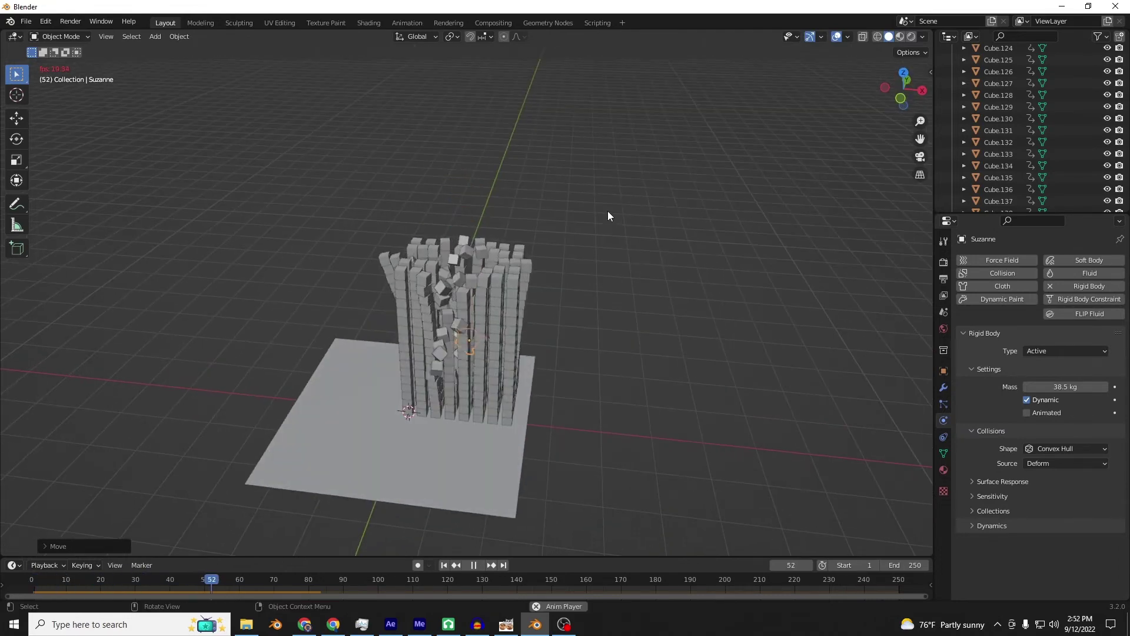
Set the monkey's mass to 364 kg and replay the smash from frame 1.
key(space)
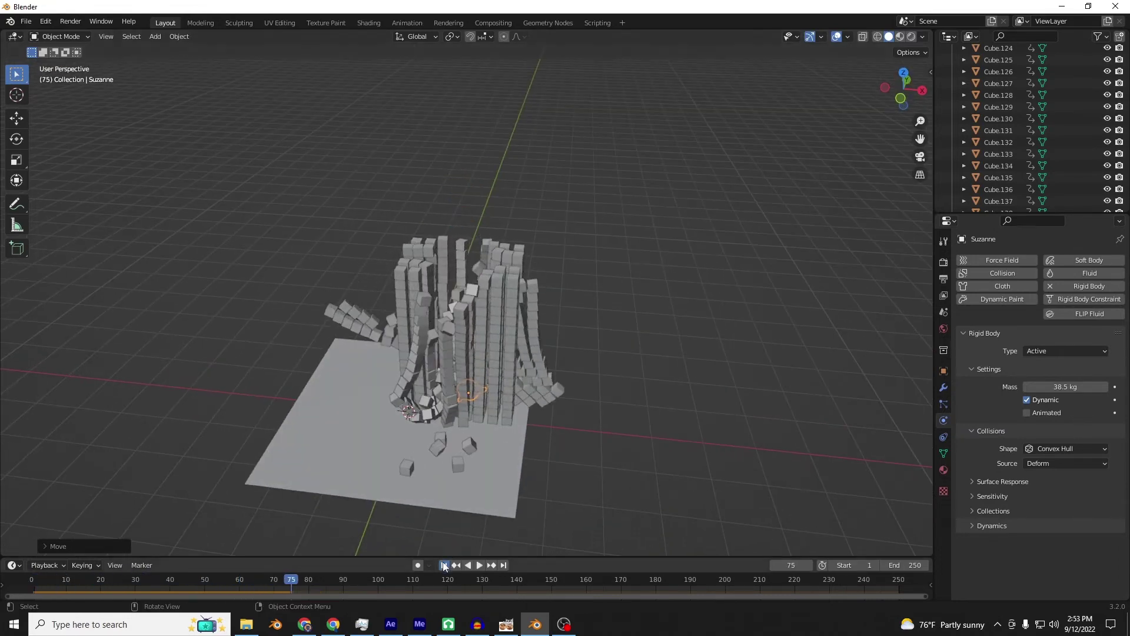
click(443, 565)
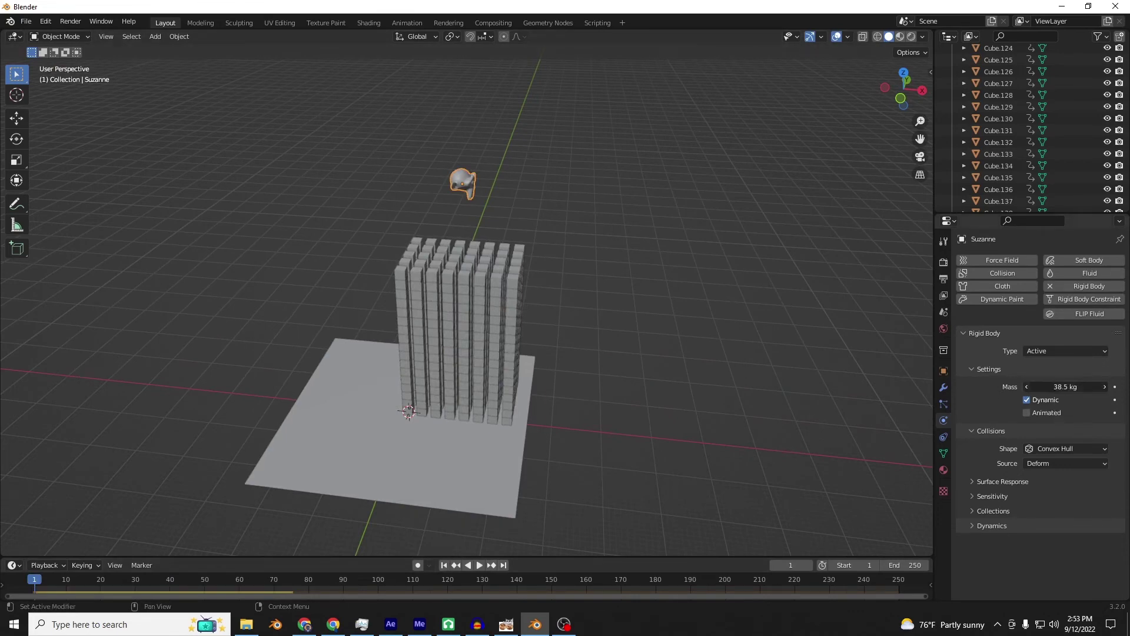
drag(1036, 387, 998, 387)
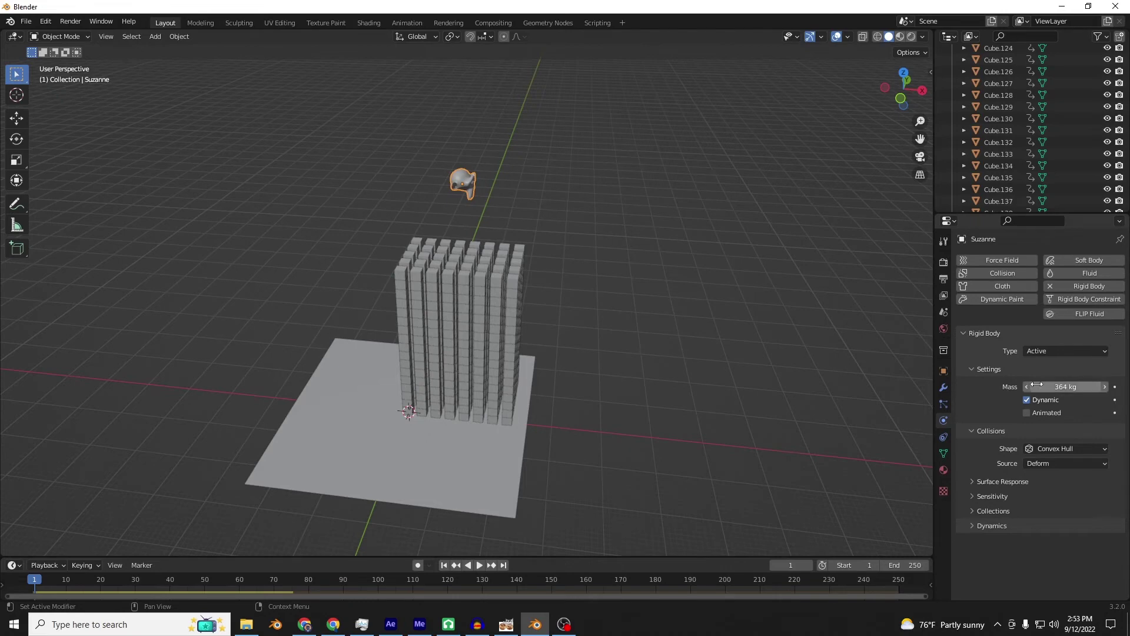
key(space)
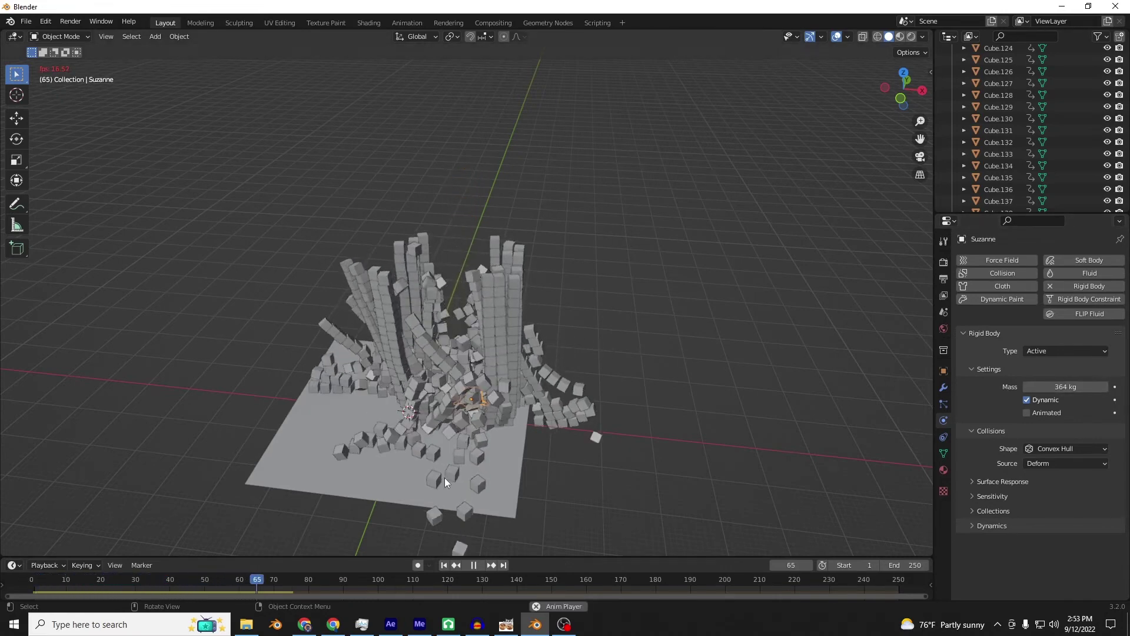
Rewind to frame 1, scale up the monkey, and play the simulation.
key(space)
click(445, 565)
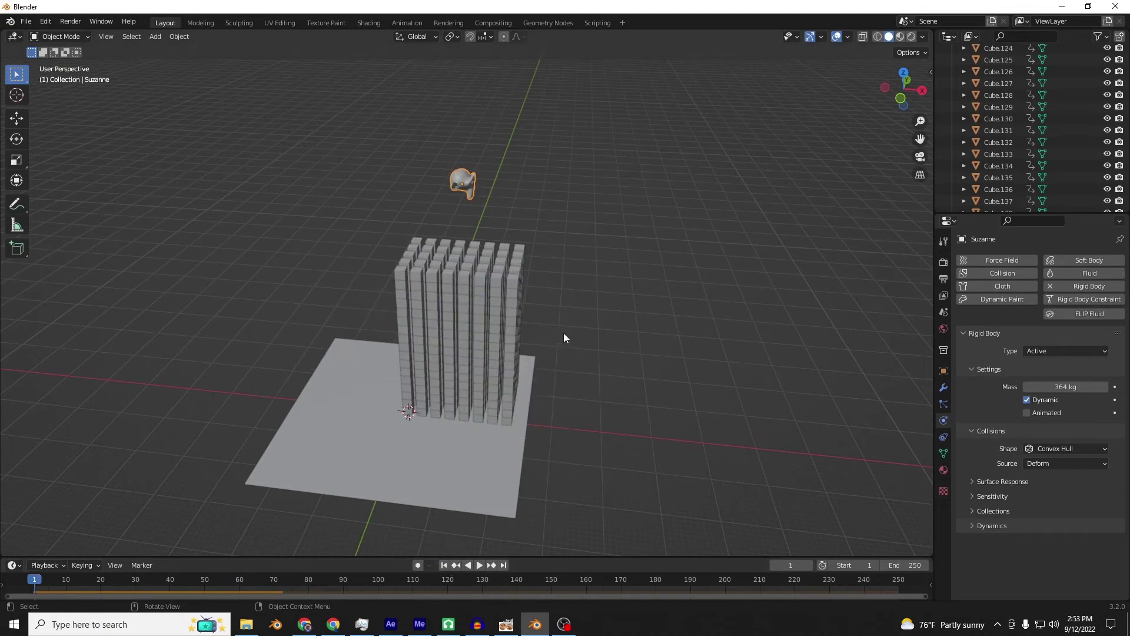
key(s)
click(753, 327)
key(space)
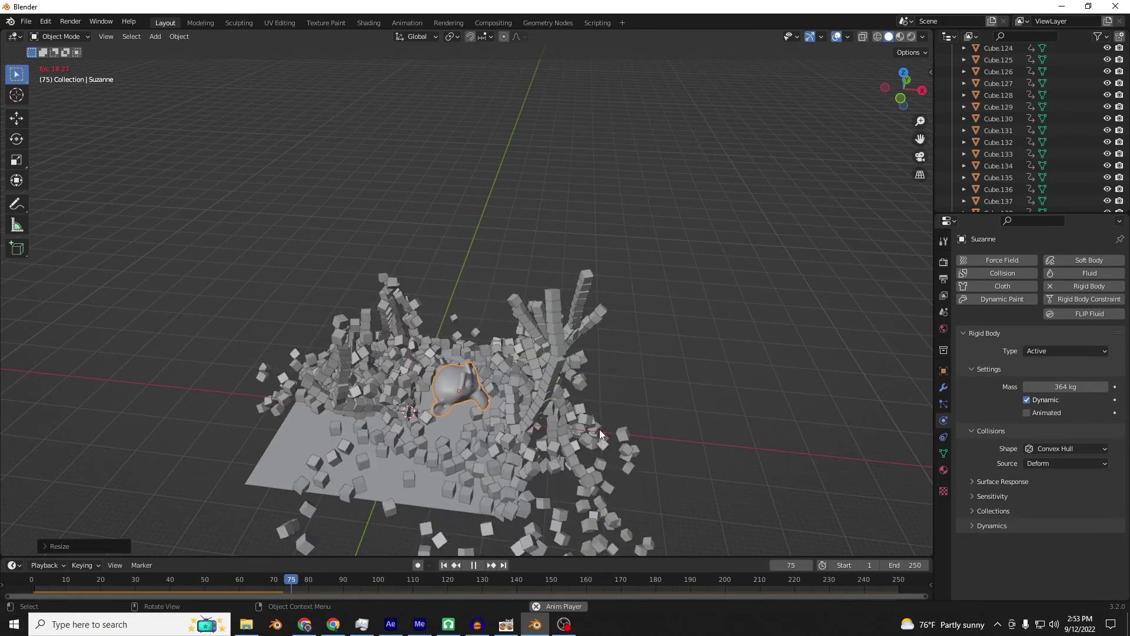
Review the collapse from low, top-down and centred views, then restart and stop playback.
middle_drag(599, 429, 589, 372)
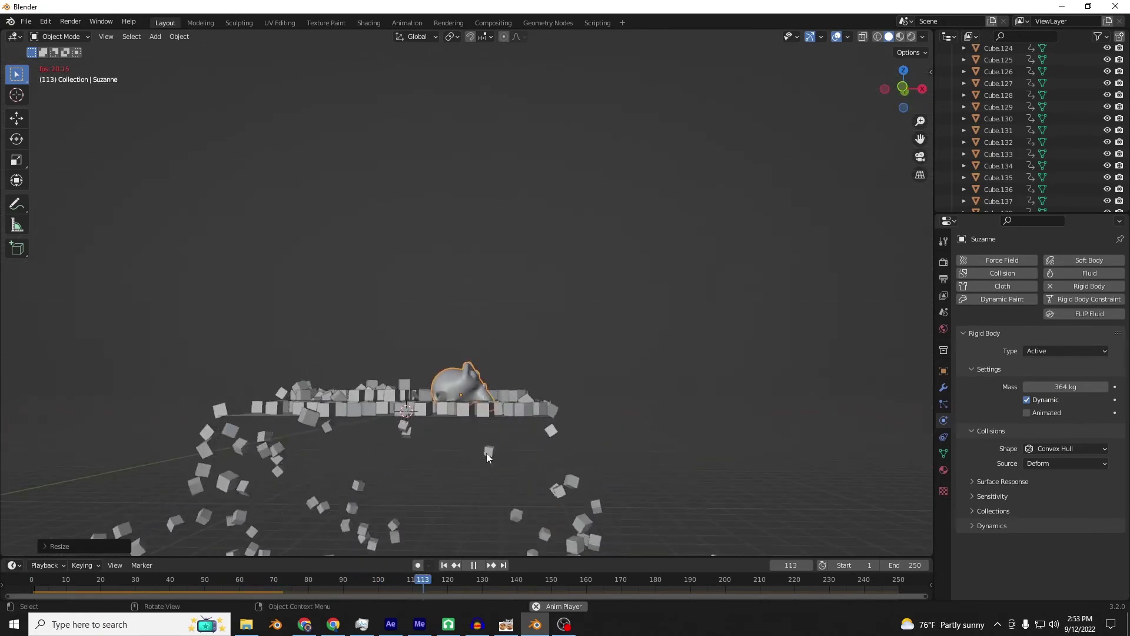
scroll(512, 453, down, 6)
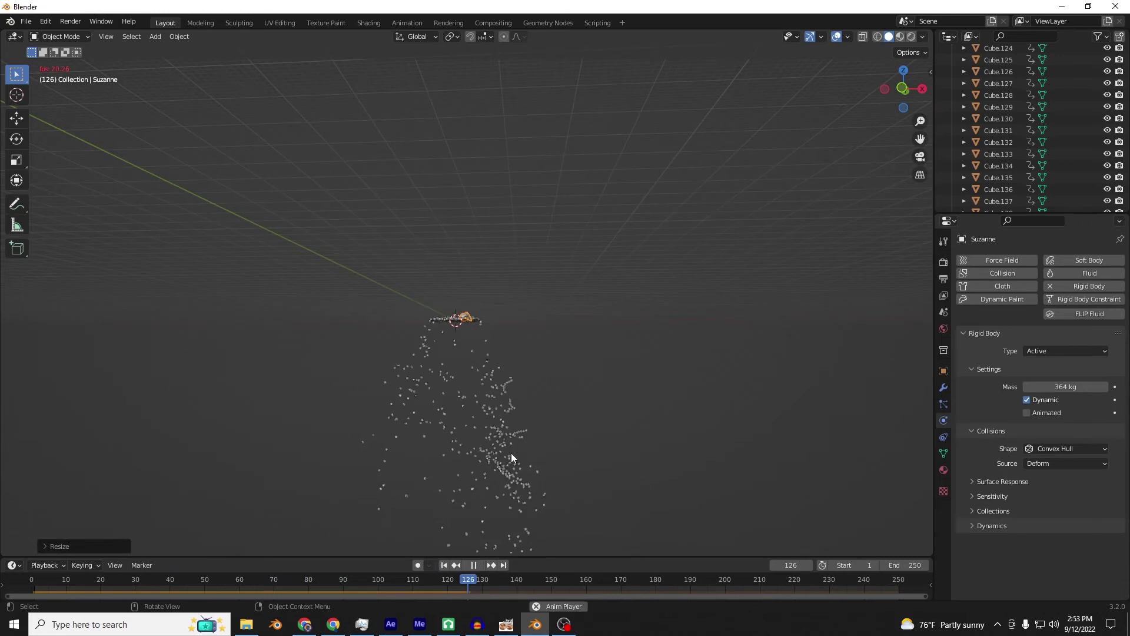
shift+middle_drag(538, 391, 521, 94)
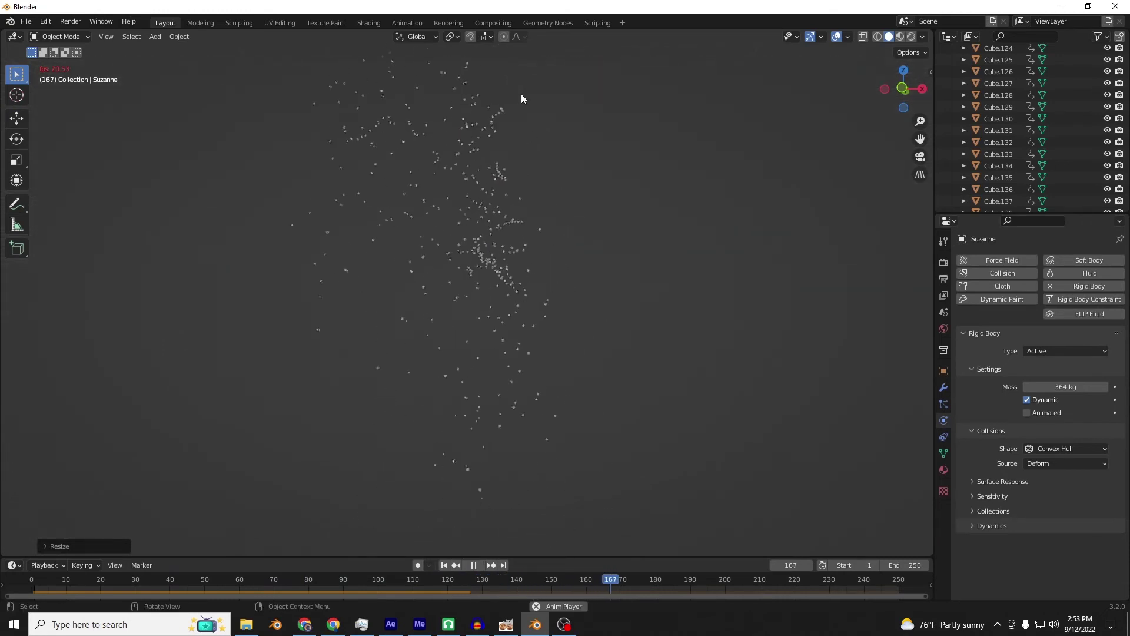
middle_drag(570, 296, 535, 186)
middle_drag(533, 147, 602, 539)
scroll(602, 539, up, 4)
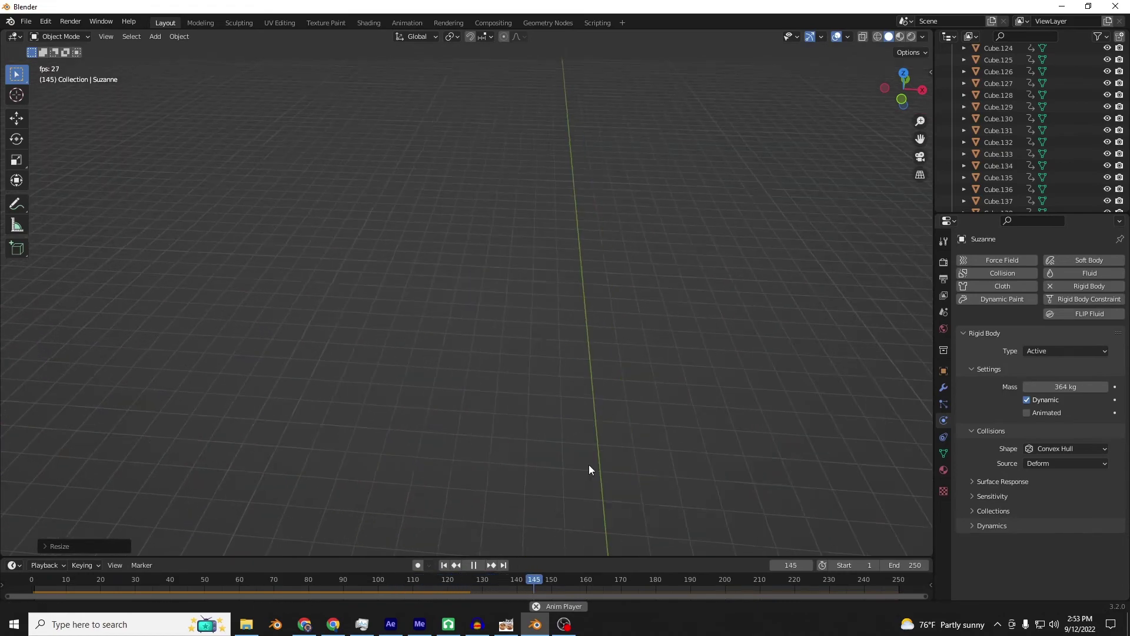
shift+middle_drag(591, 469, 567, 338)
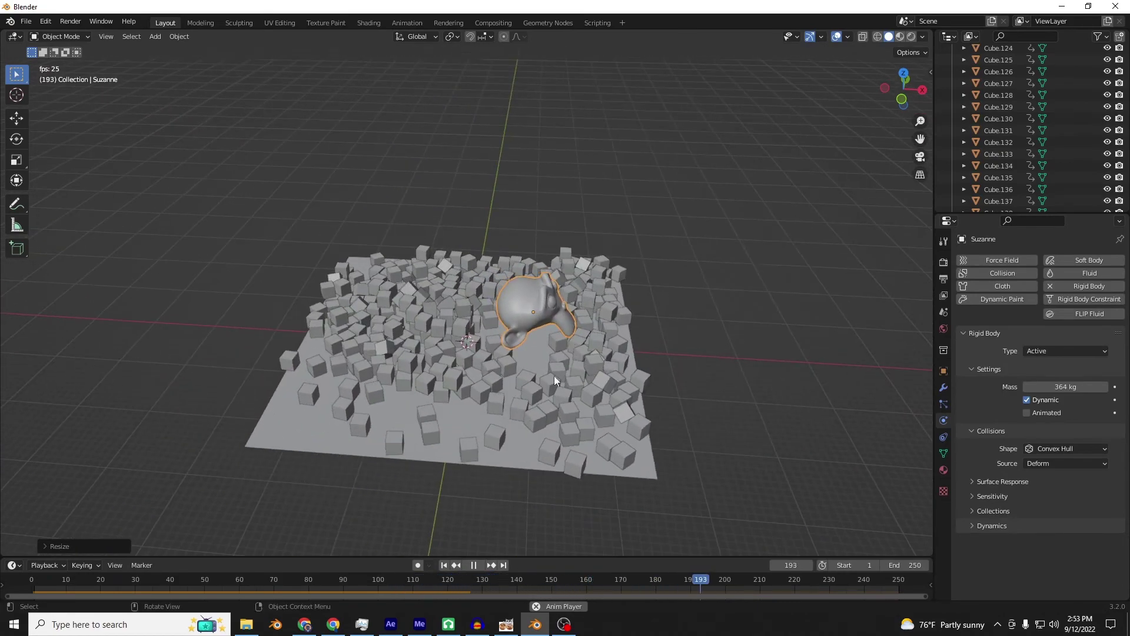
click(445, 565)
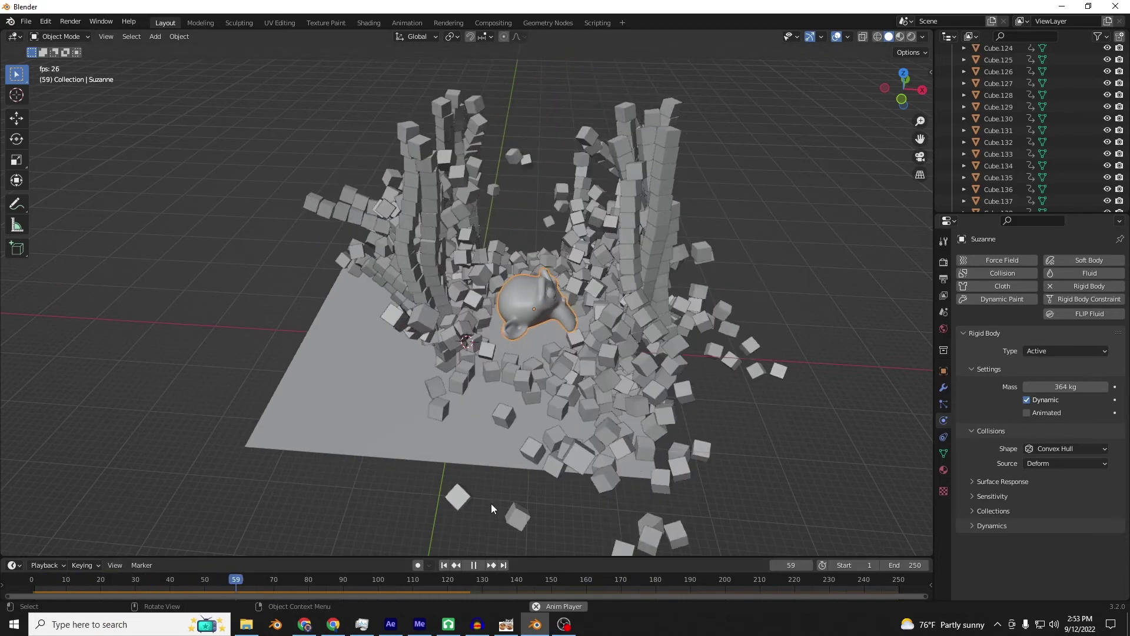
click(475, 559)
Rewind to frame 1 and lift Suzanne straight up along Z, 16.06 m higher.
click(445, 565)
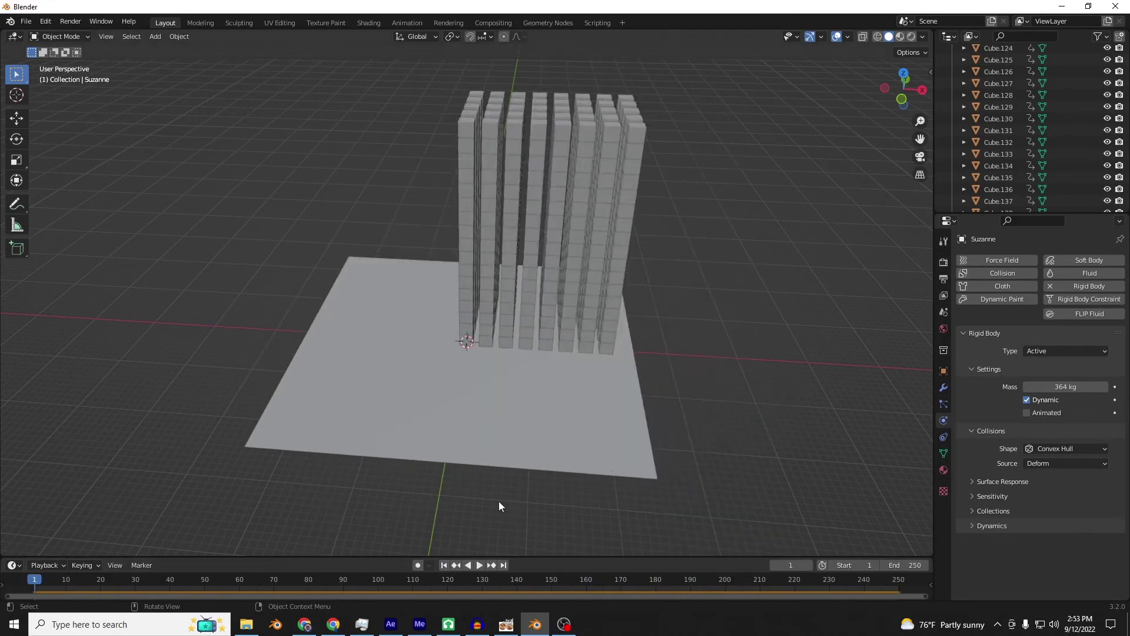
scroll(702, 308, down, 8)
key(g)
key(z)
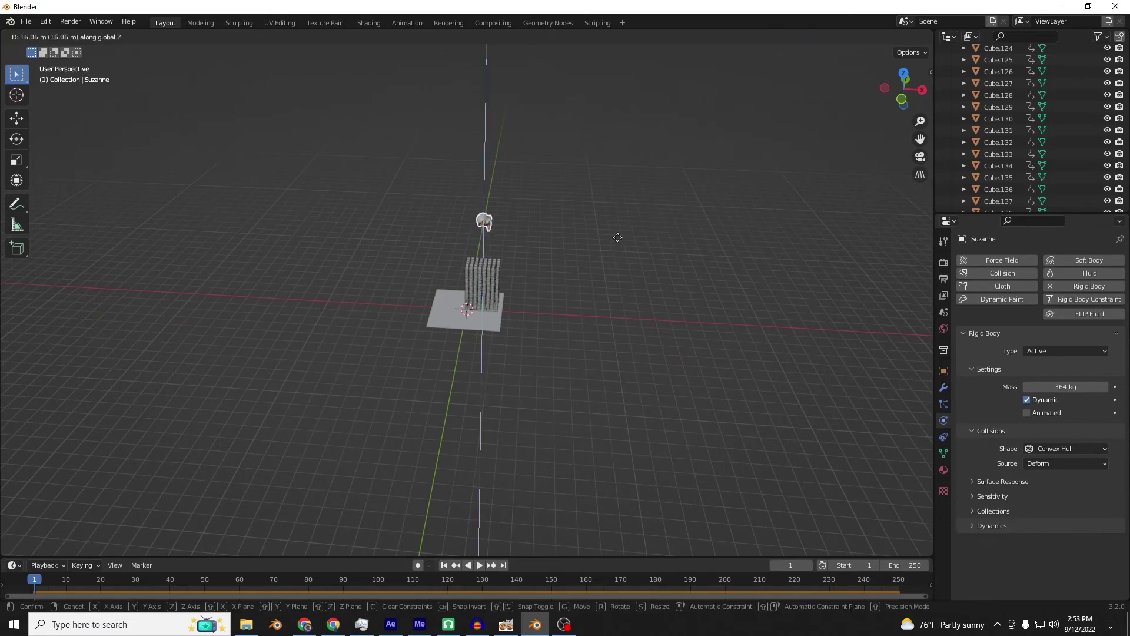
click(618, 227)
Set Suzanne's rigid body mass to 1000 kg and replay the collapse to frame 117.
click(1063, 384)
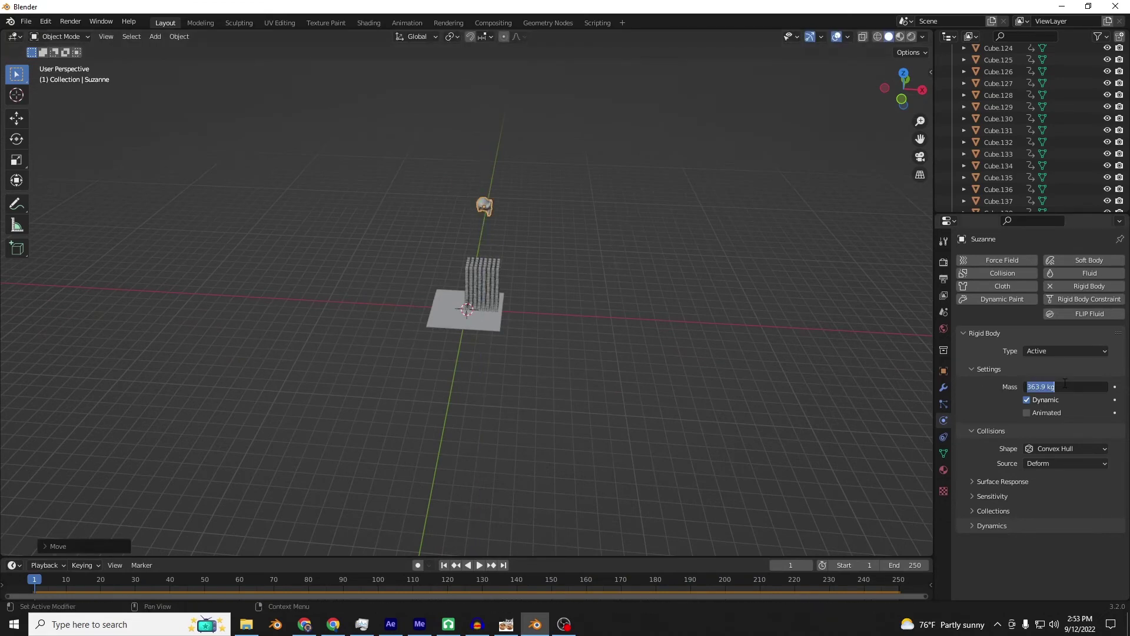
text(1000)
key(Return)
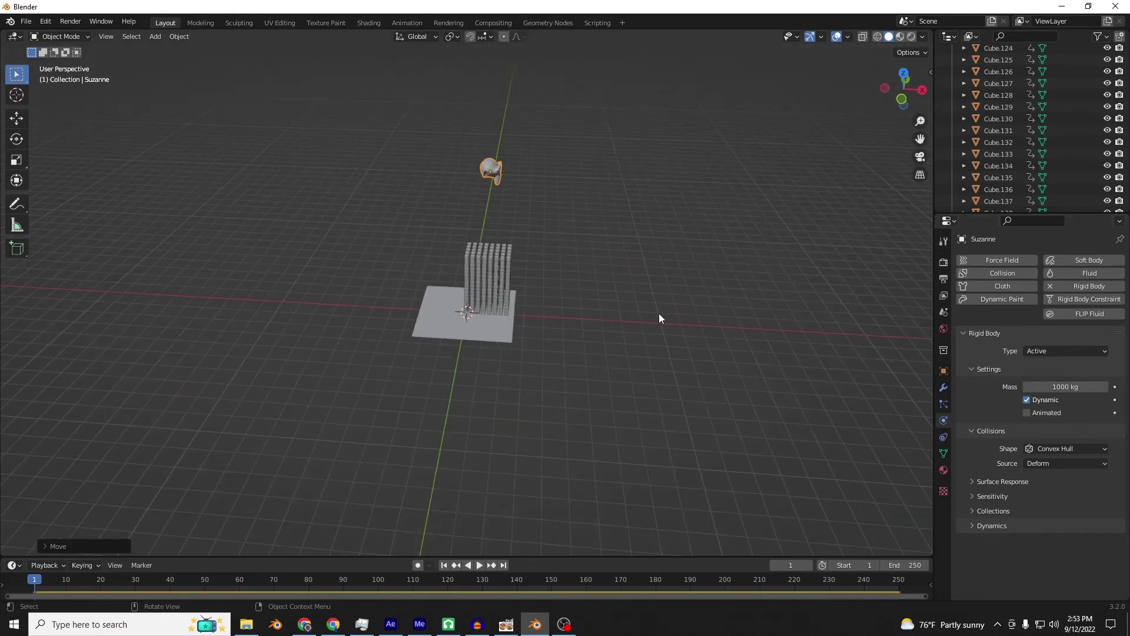
key(space)
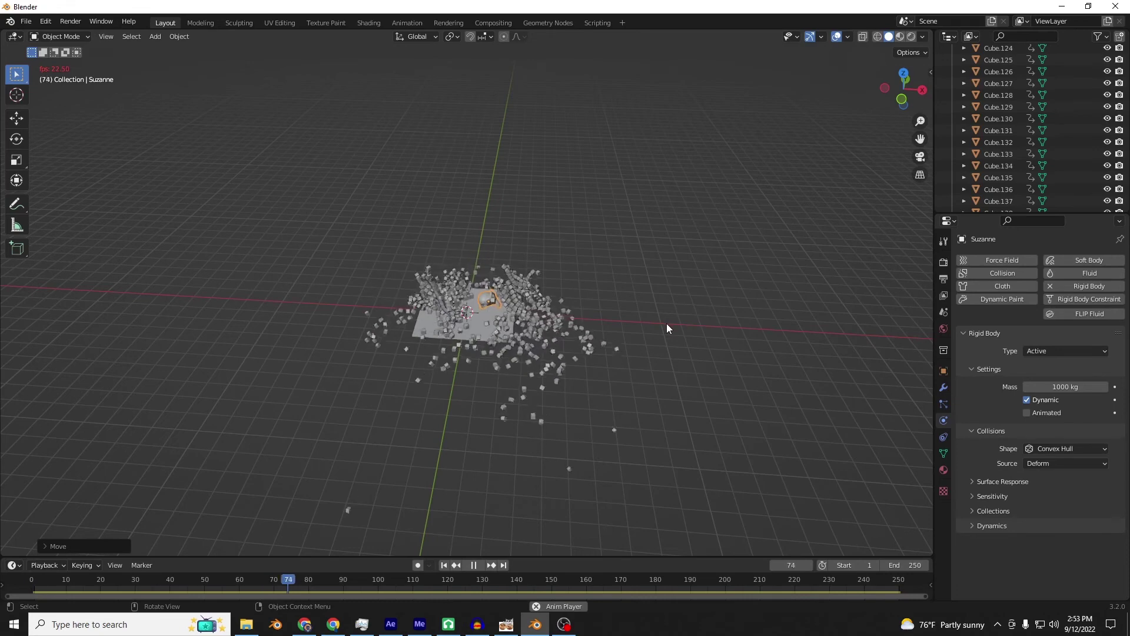
key(space)
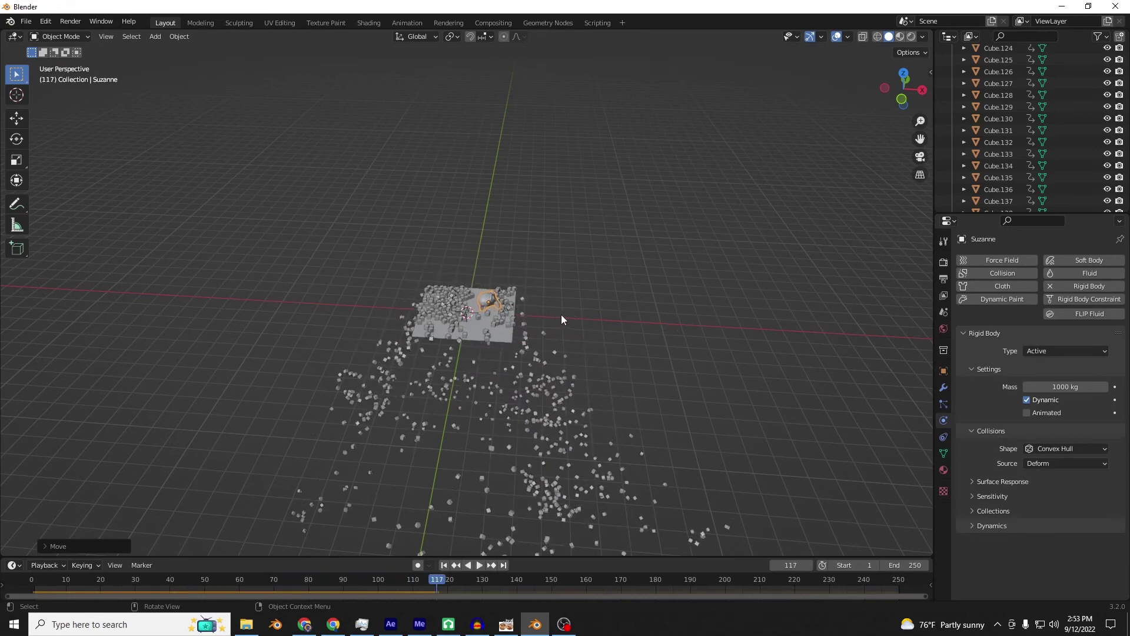
scroll(560, 315, up, 10)
scroll(560, 314, down, 10)
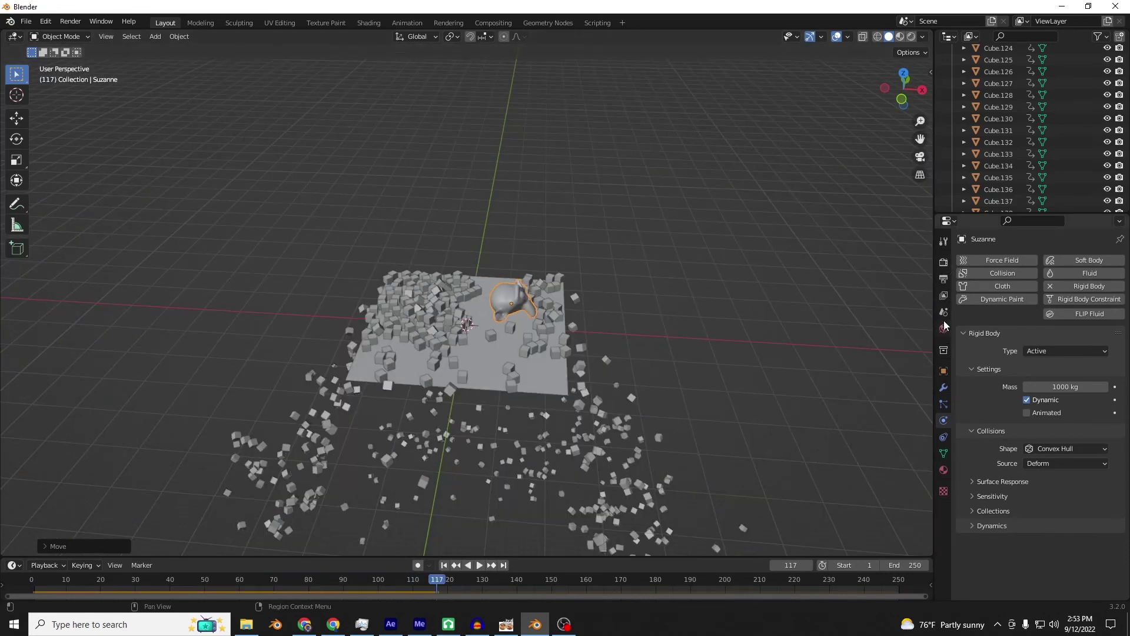
Bring up the Scene properties' Rigid Body World cache settings.
click(944, 296)
click(944, 315)
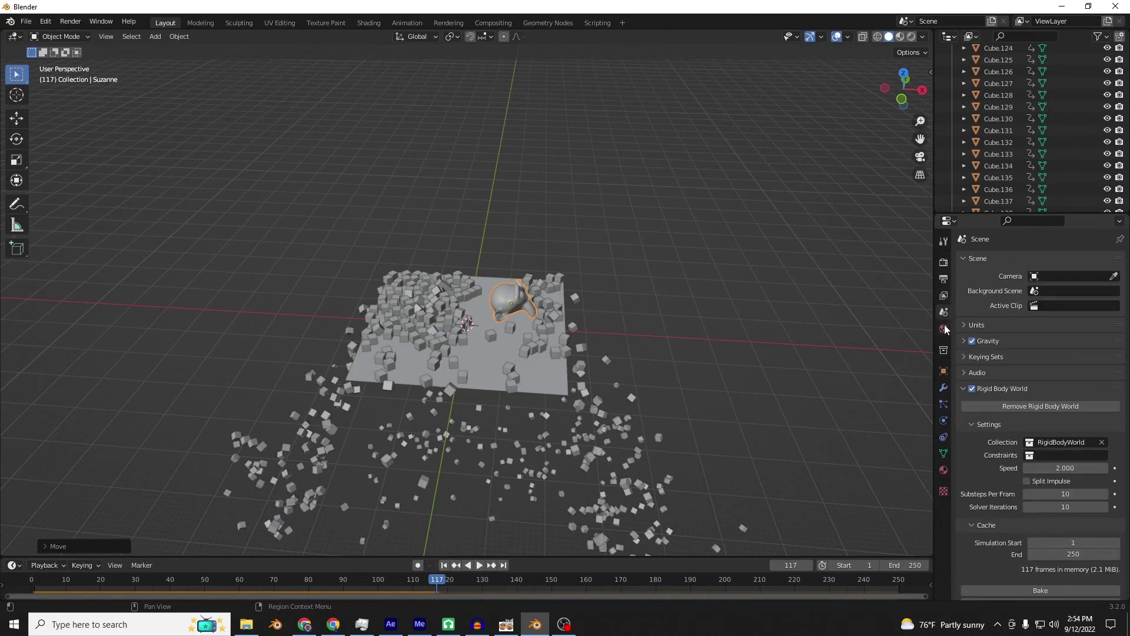
scroll(1008, 385, down, 5)
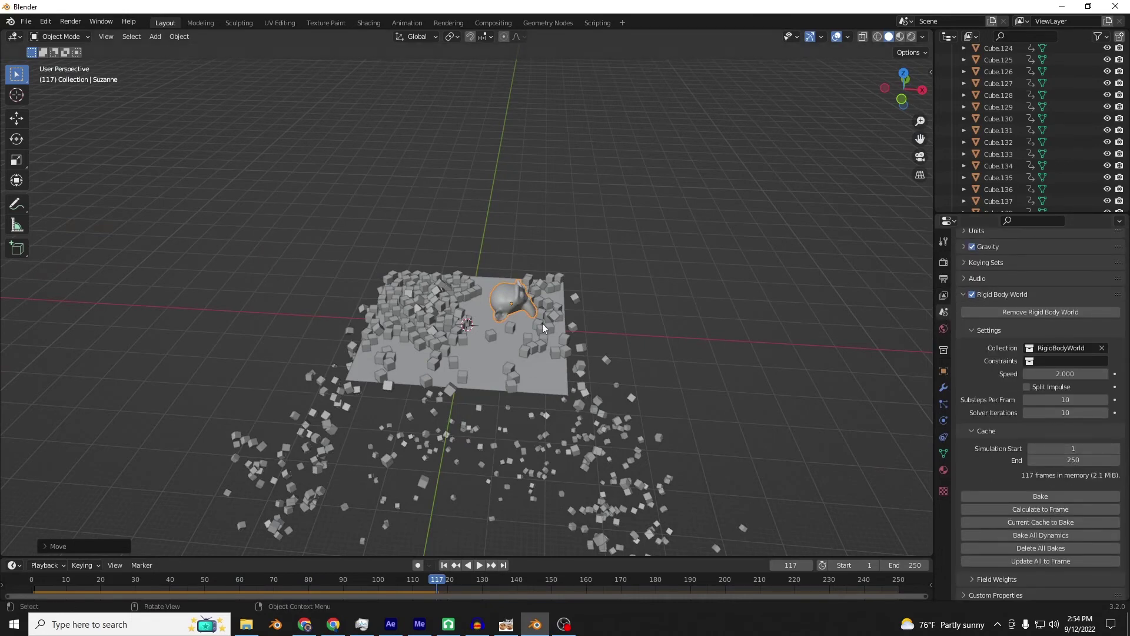
shift+middle_drag(543, 323, 491, 266)
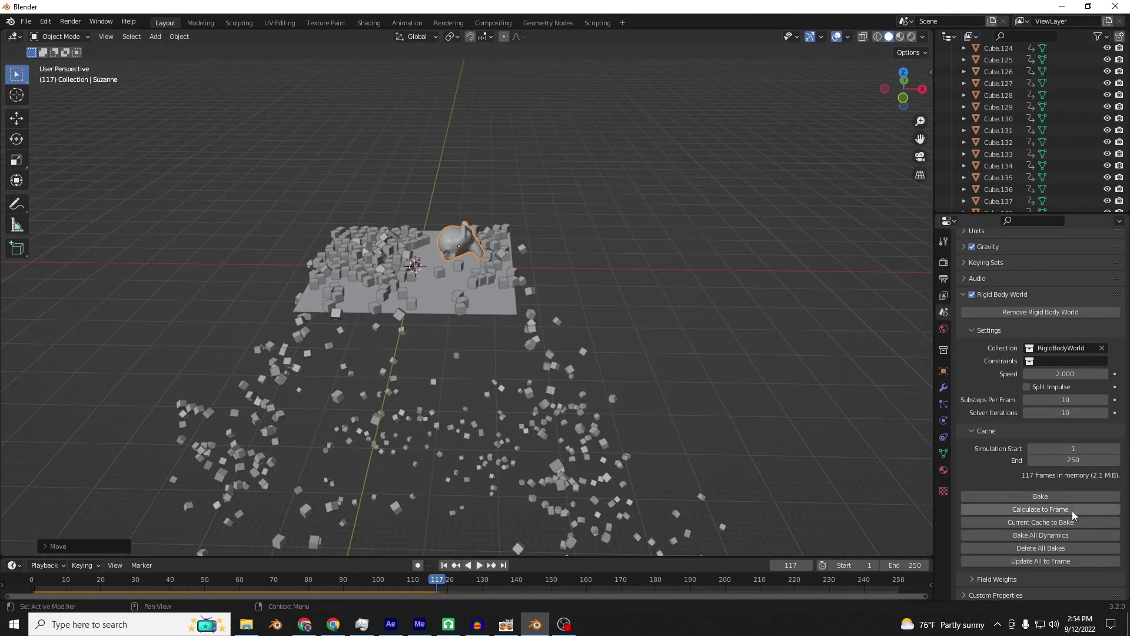
Bake the rigid body simulation and play it back from the first frame.
click(1048, 496)
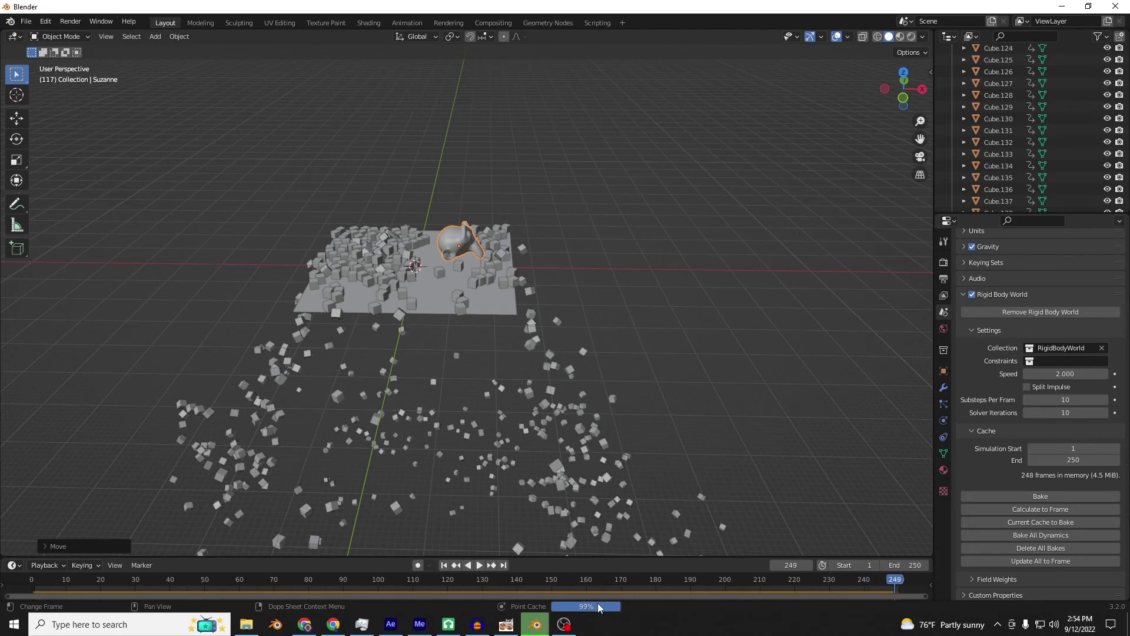
key(shift+Left)
key(space)
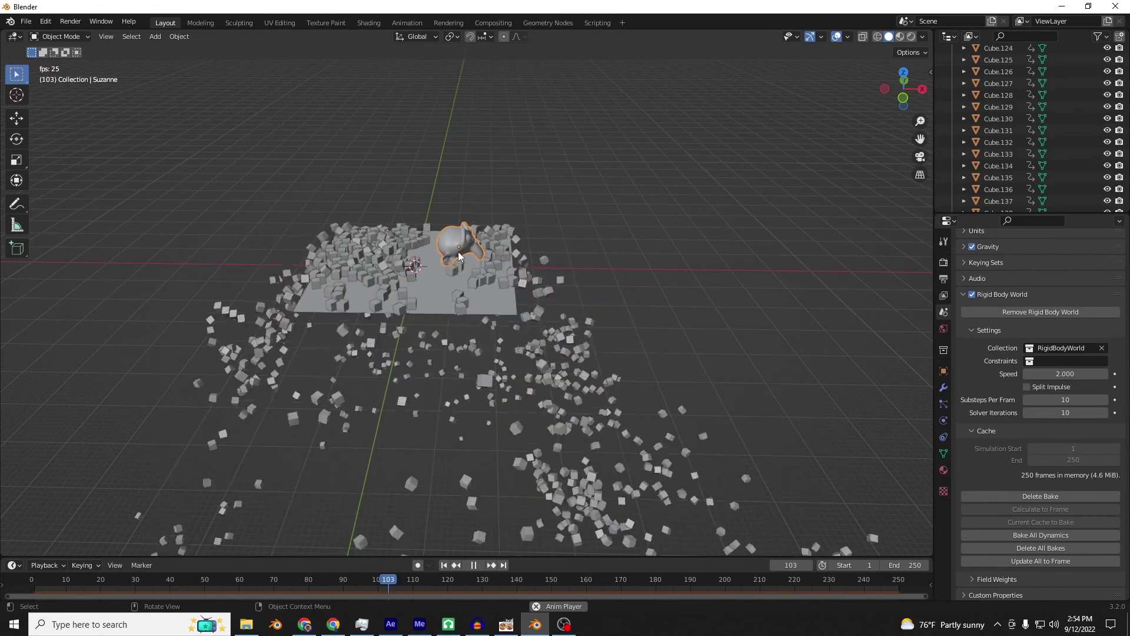
key(space)
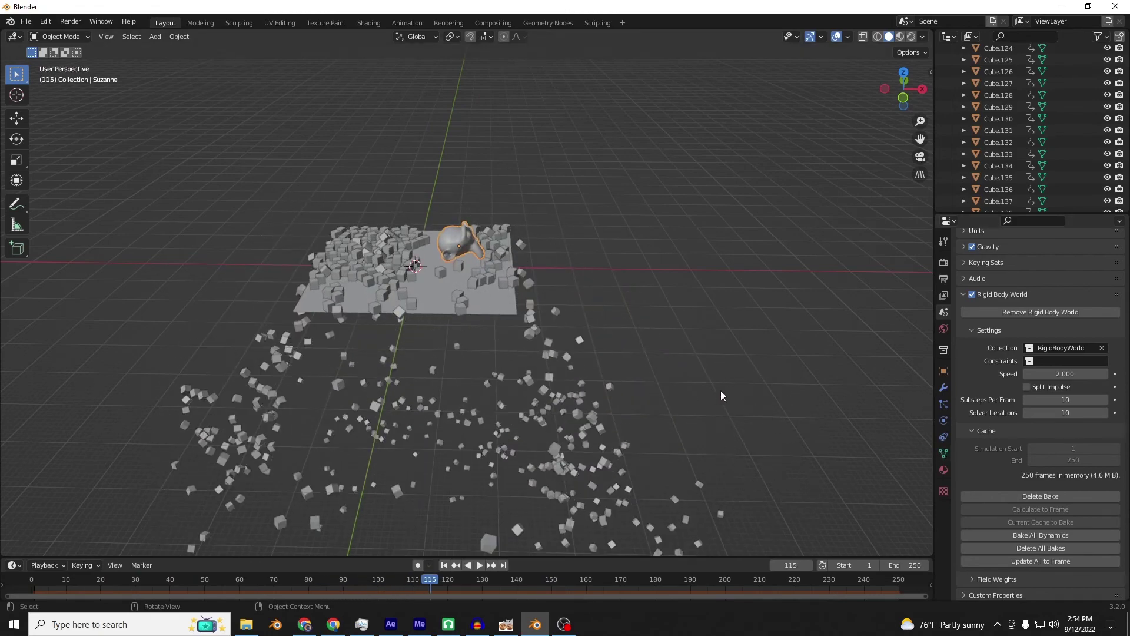
Delete the baked cache and view the scattered cubes from a low angle.
click(1091, 497)
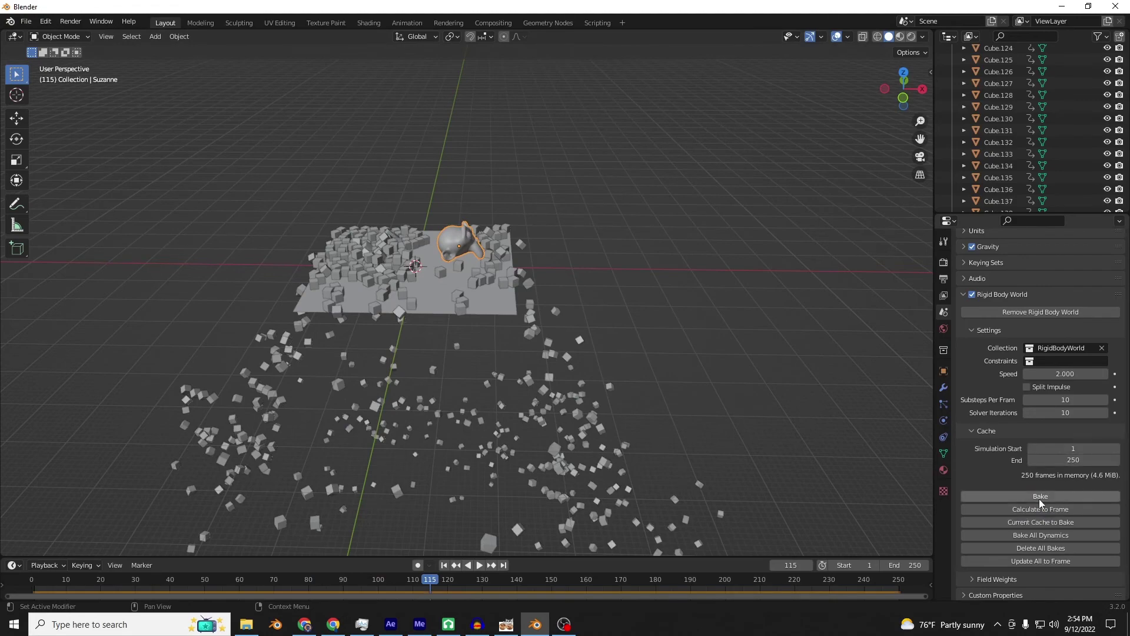
scroll(848, 444, up, 5)
middle_drag(849, 432, 760, 479)
scroll(851, 475, up, 4)
scroll(851, 475, down, 5)
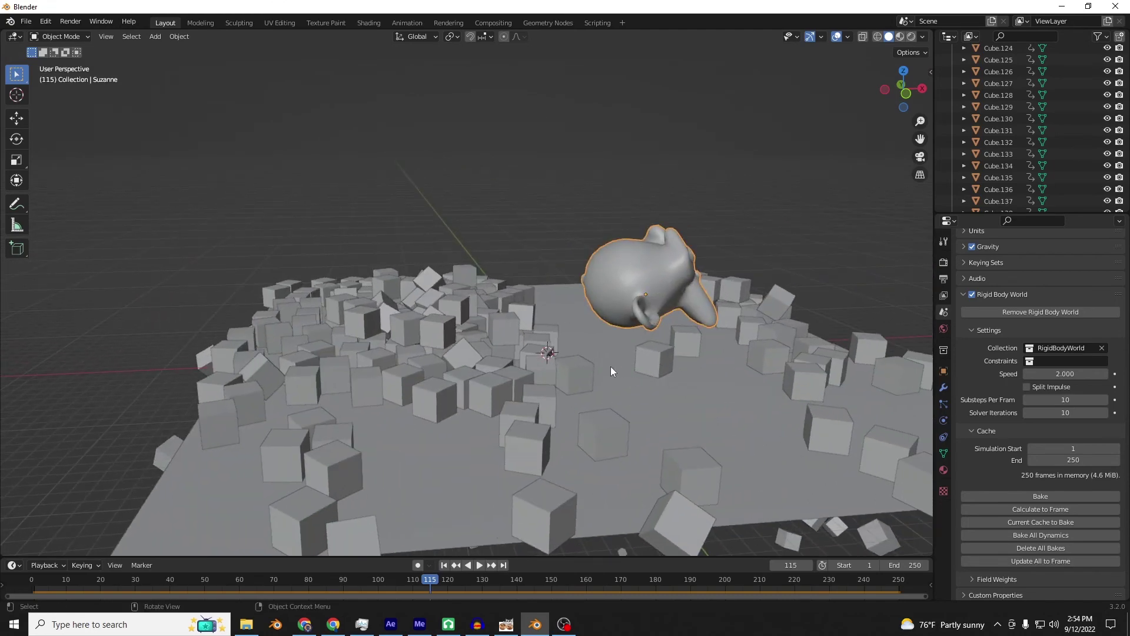
click(444, 566)
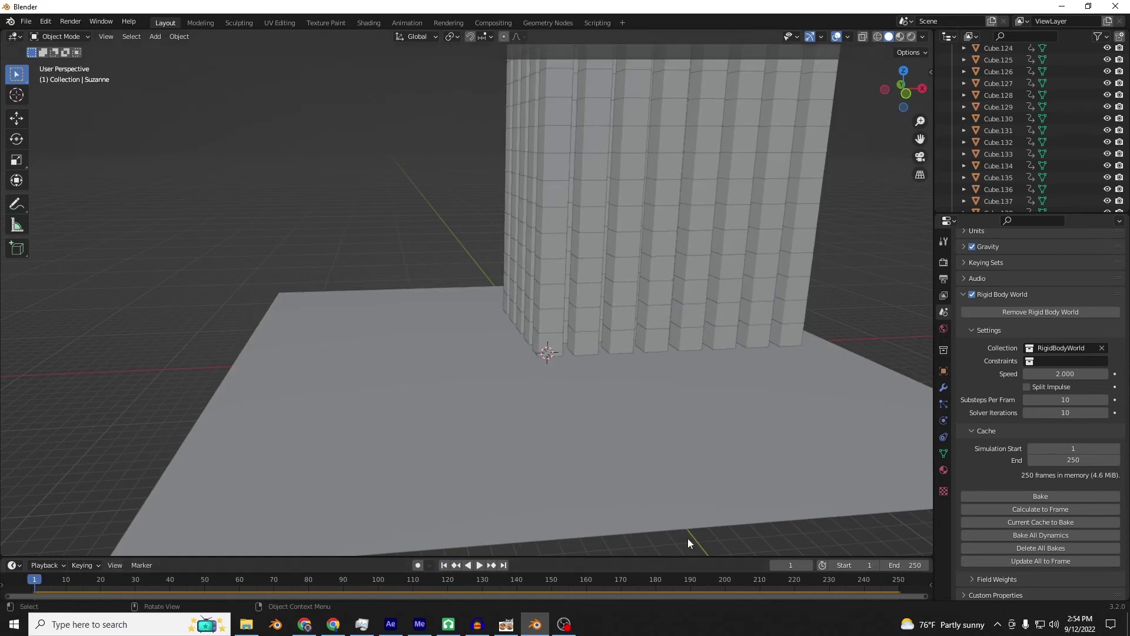
middle_drag(771, 299, 736, 341)
scroll(698, 358, down, 5)
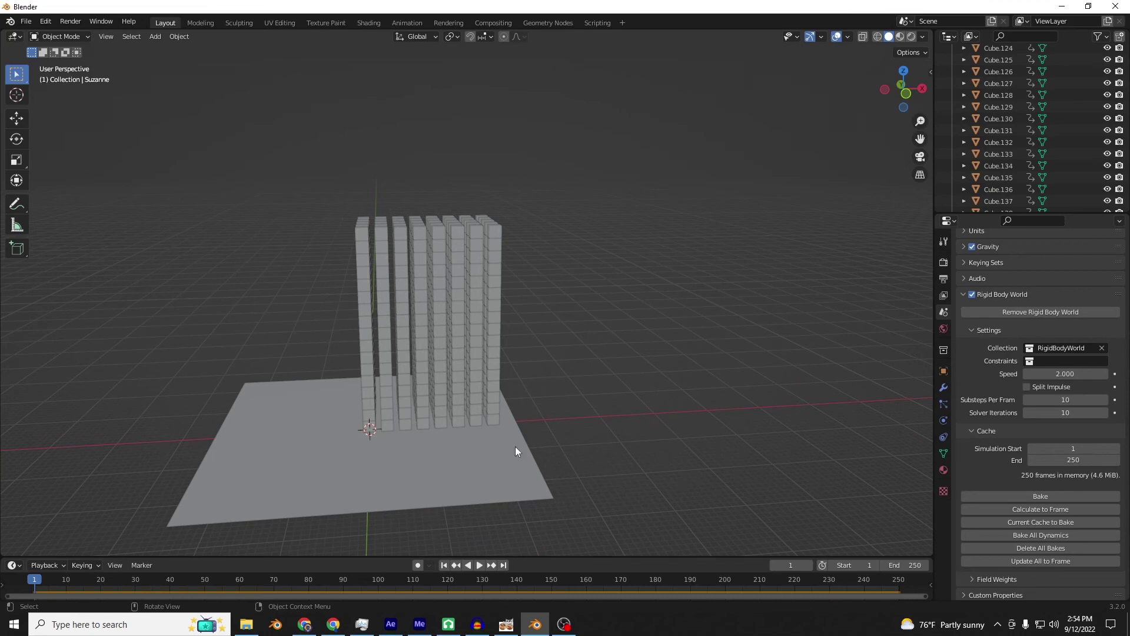
middle_drag(517, 453, 524, 432)
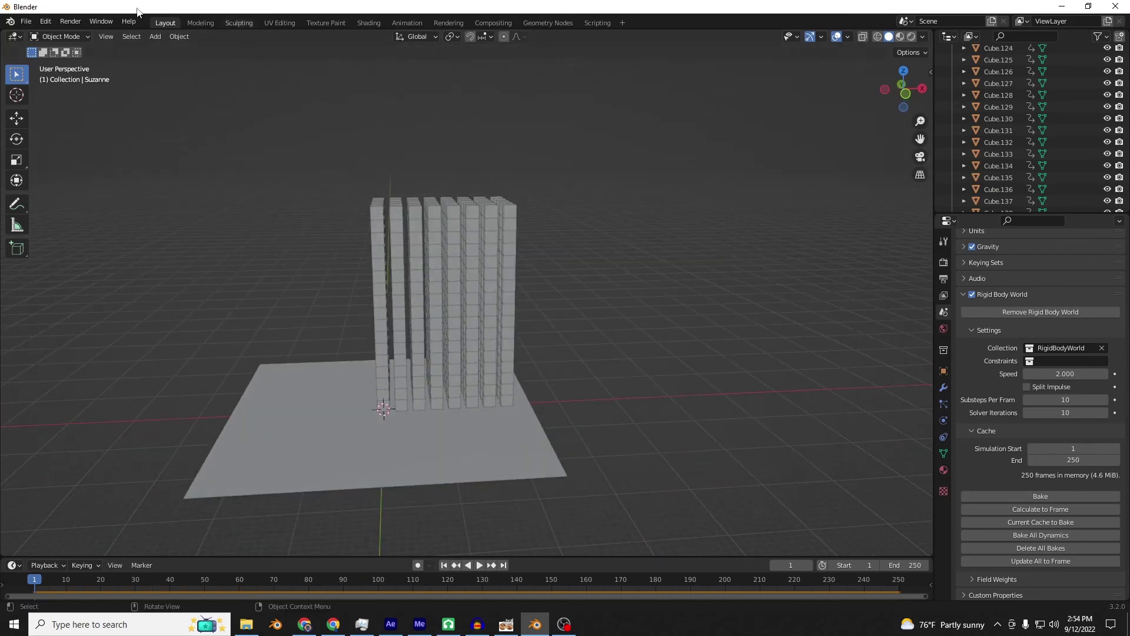
Show the Add menu's list of mesh objects in the 3D viewport.
click(160, 36)
mouse_move(168, 44)
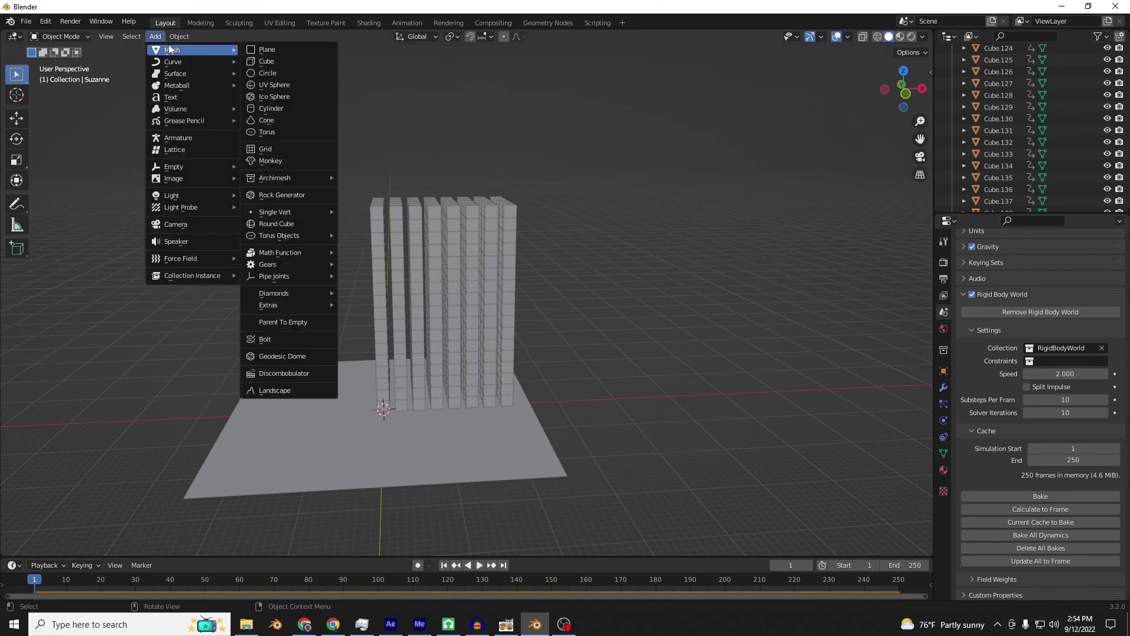